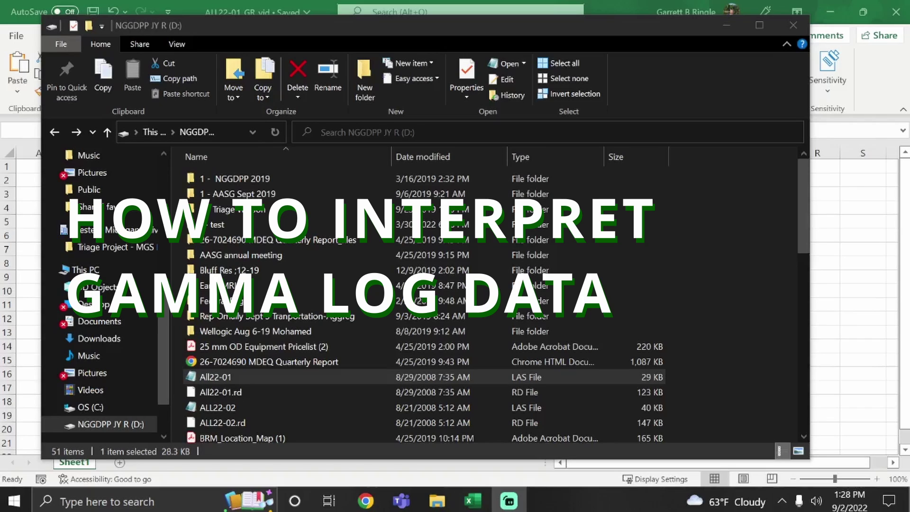
Open the All22-01 LAS log file from drive D with Notepad using Open with
left_click(244, 374)
right_click(247, 377)
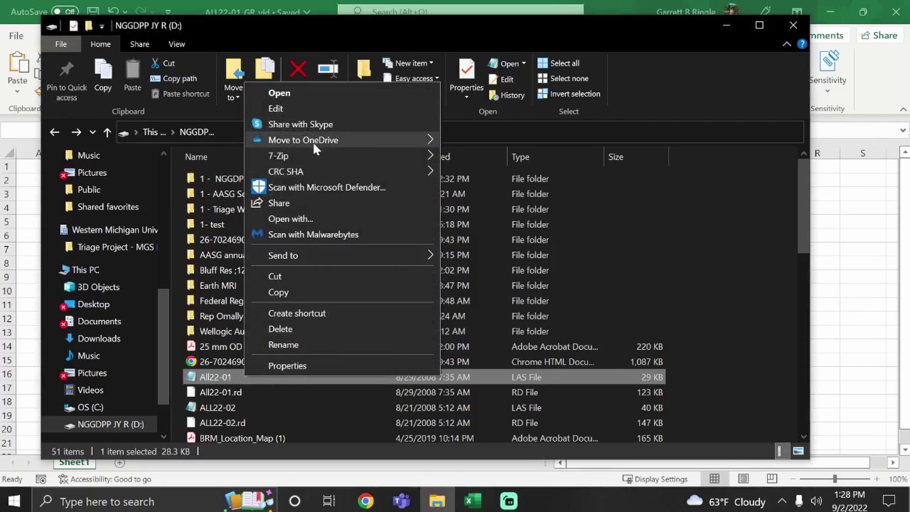
left_click(279, 213)
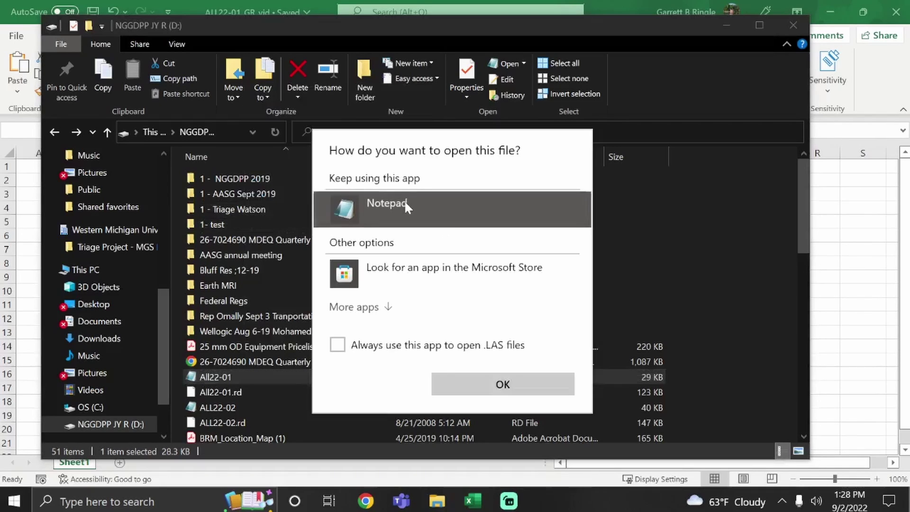
double_click(404, 200)
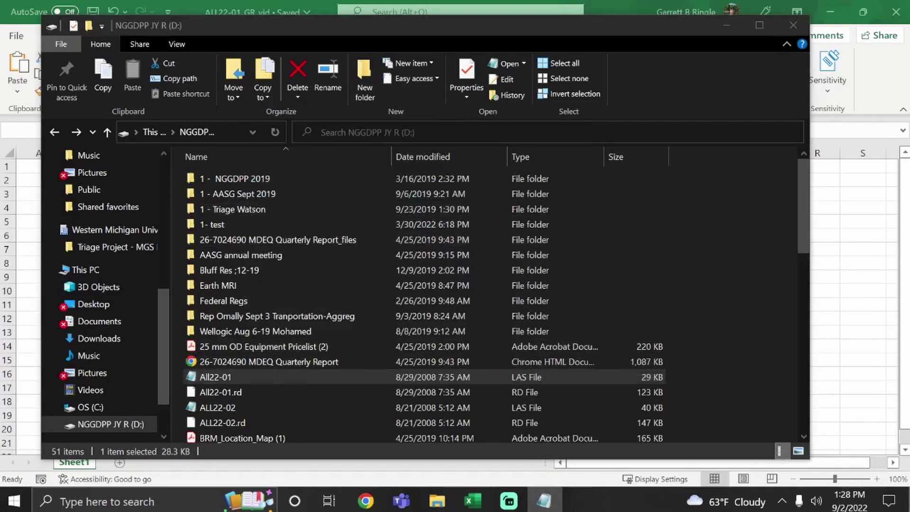
scroll(419, 217, "down", 3)
scroll(419, 217, "down", 1)
scroll(420, 217, "down", 5)
scroll(420, 217, "down", 6)
scroll(420, 217, "down", 6)
scroll(419, 217, "down", 6)
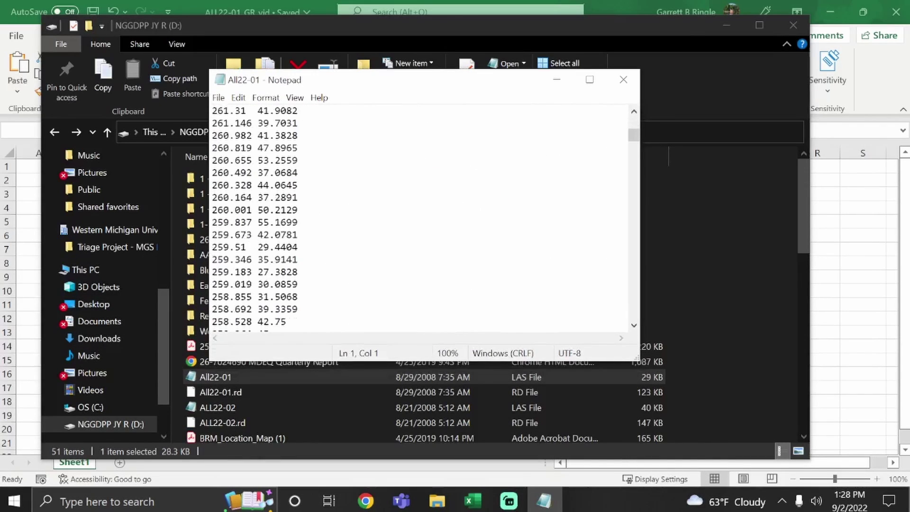
scroll(242, 214, "up", 4)
Select the ~A data from the first depth reading to the end of the file
left_click_drag(218, 210, 297, 210)
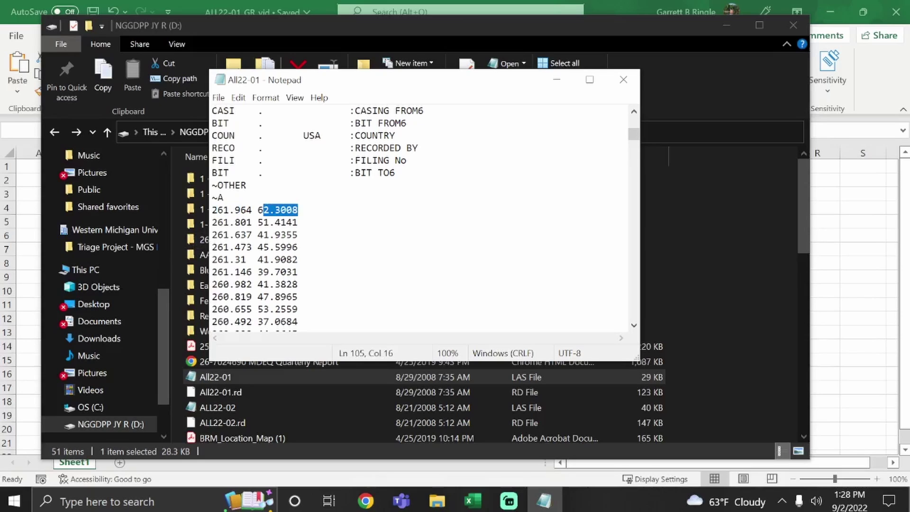
scroll(420, 217, "up", 5)
scroll(420, 218, "up", 5)
scroll(420, 217, "up", 5)
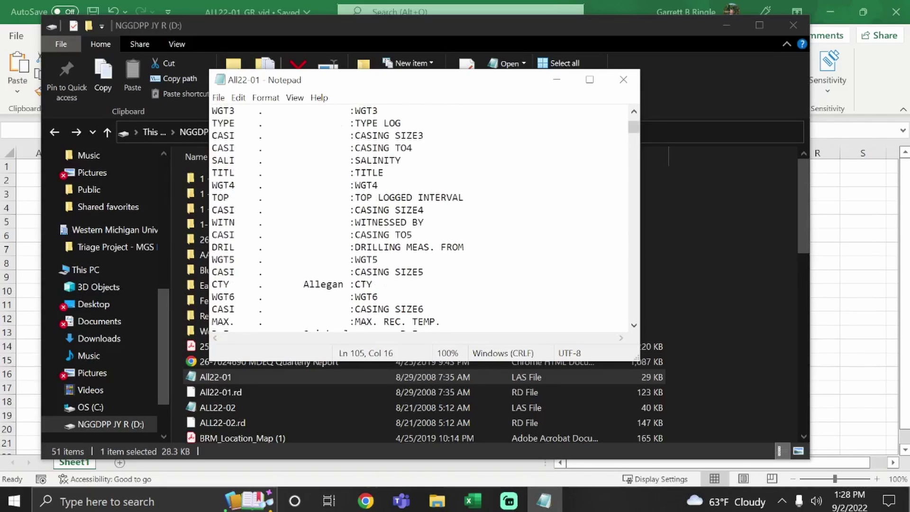
key("ctrl+shift+End")
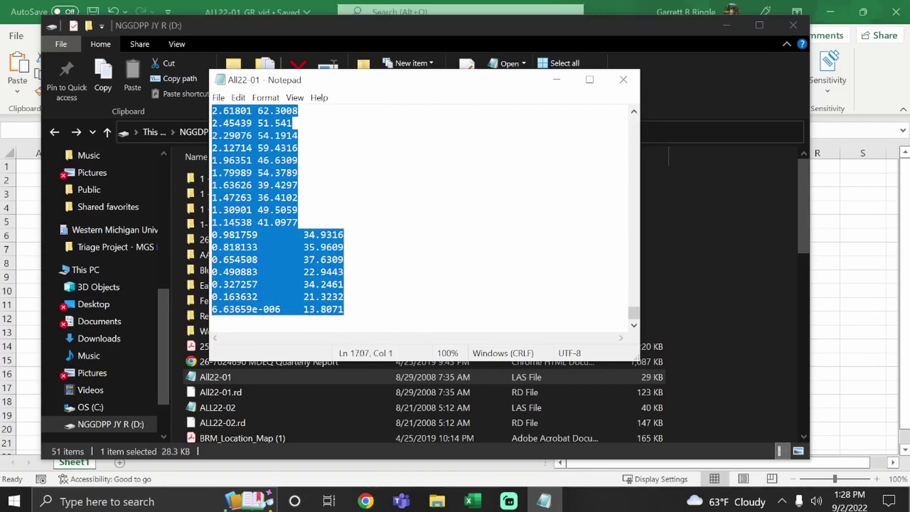
Paste the log into Excel and copy the depth readings to column I, headed DEPTH_UNC
key("alt+Tab")
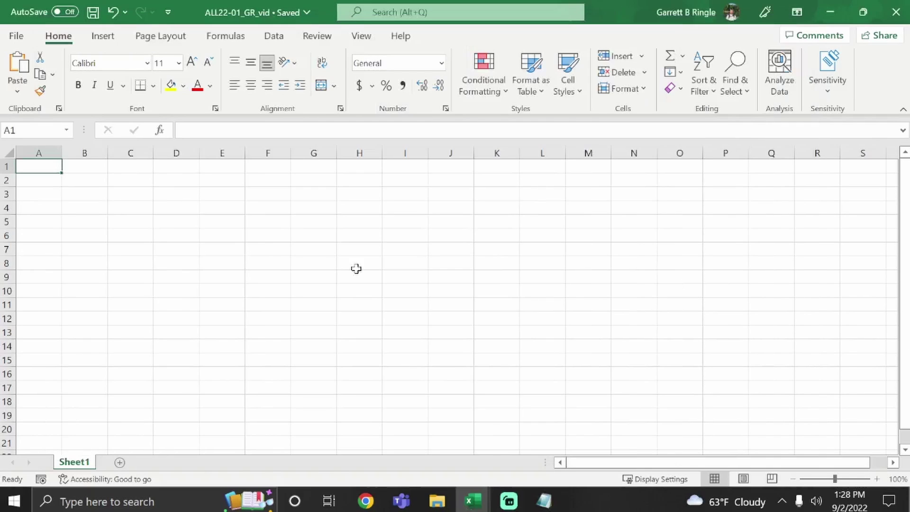
key("ctrl+v")
scroll(291, 300, "down", 20)
left_click(60, 236)
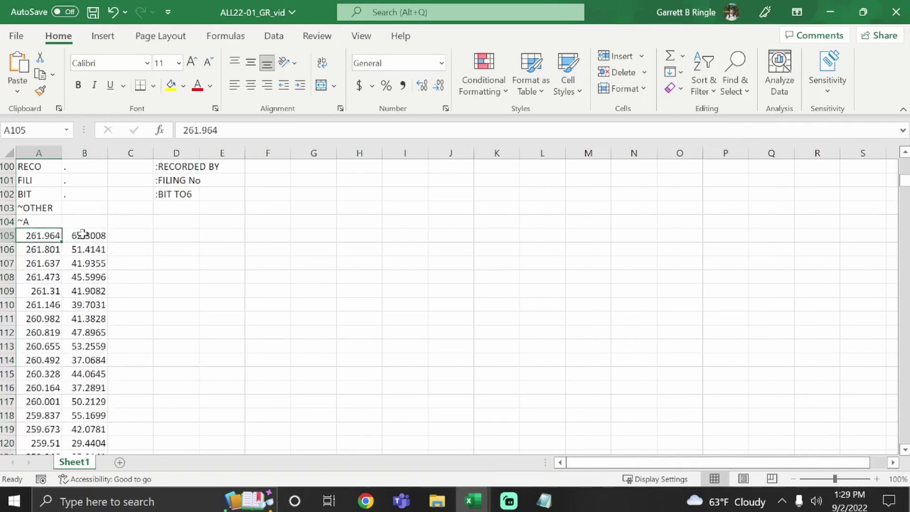
scroll(73, 252, "up", 20)
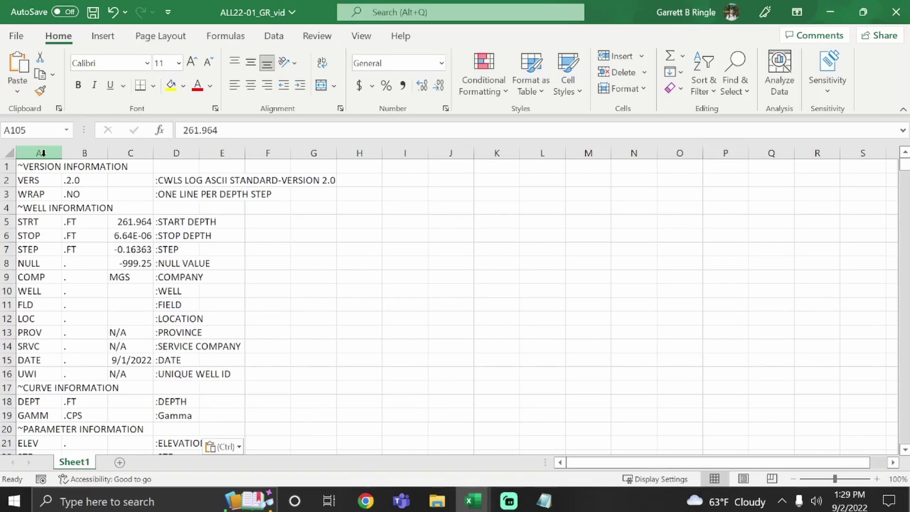
left_click(39, 153)
scroll(45, 279, "down", 3)
scroll(45, 277, "down", 10)
scroll(45, 281, "down", 6)
scroll(45, 281, "down", 6)
scroll(46, 281, "down", 5)
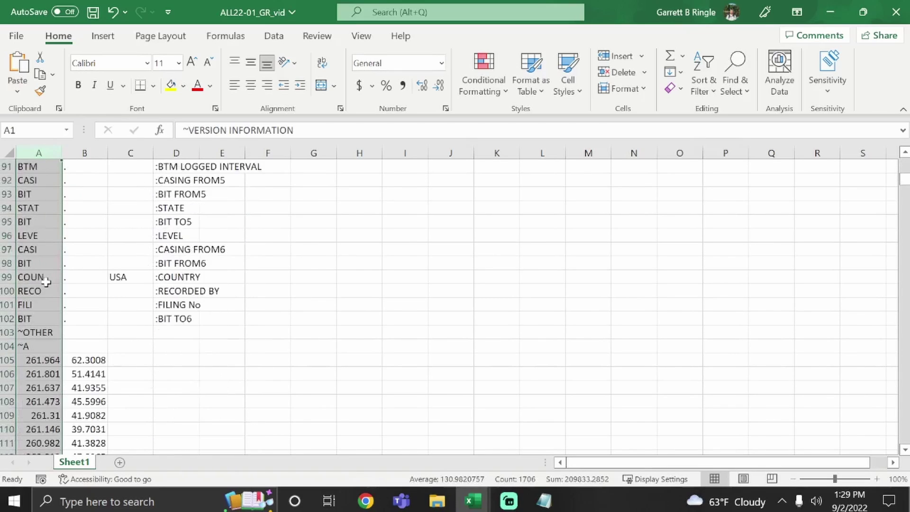
left_click_drag(32, 346, 44, 76)
left_click(41, 74)
left_click(403, 179)
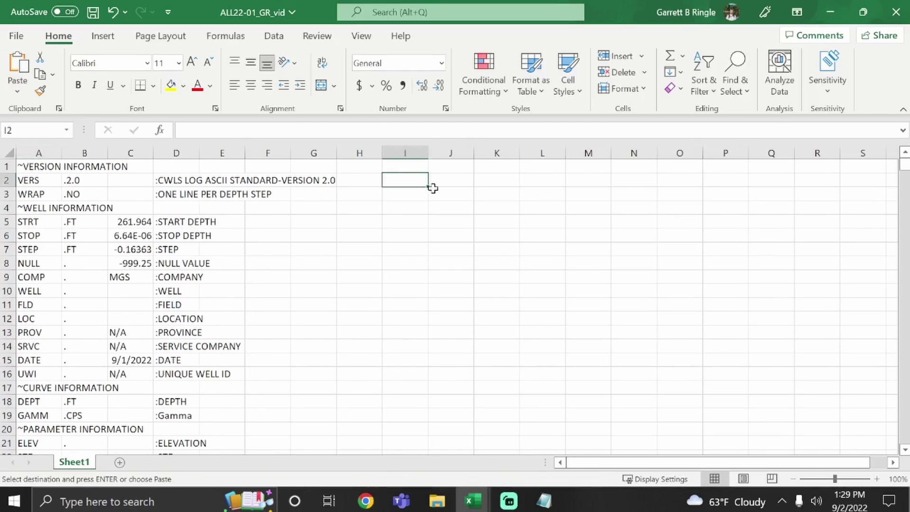
key("ctrl+v")
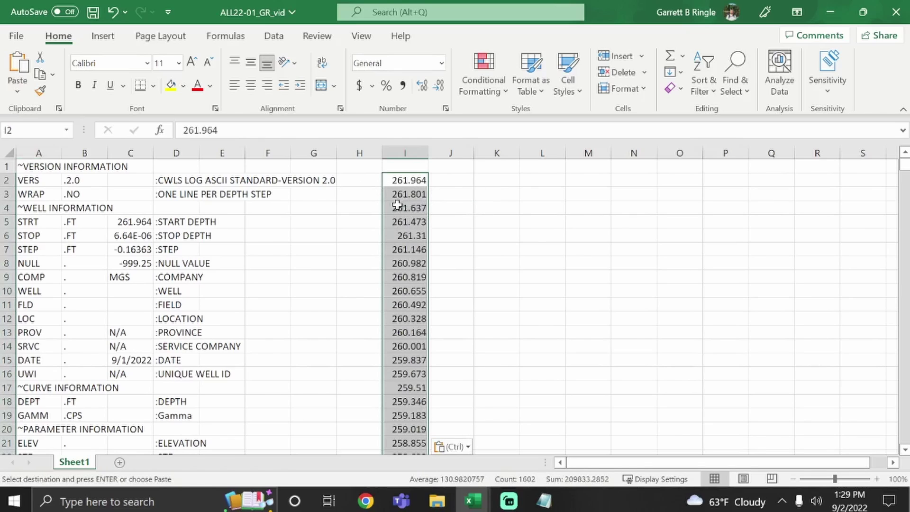
left_click(407, 167)
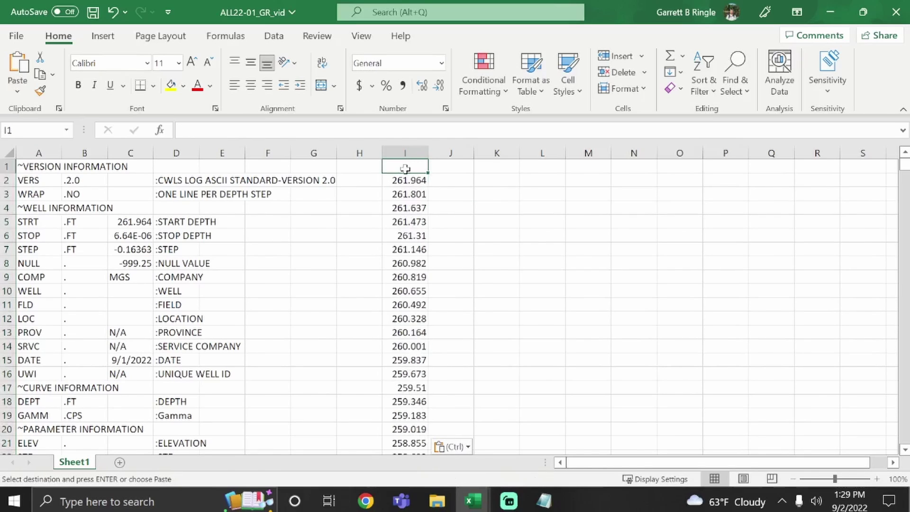
type("DEPT")
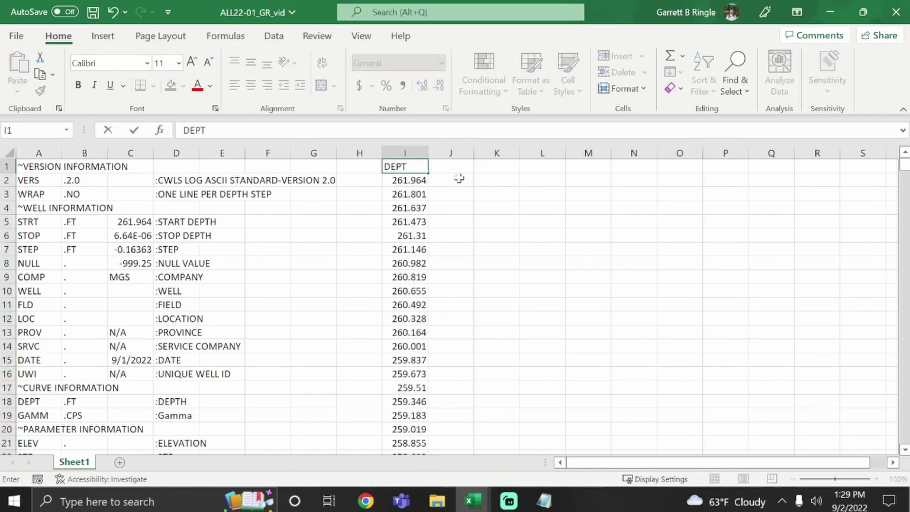
type("H_UNC")
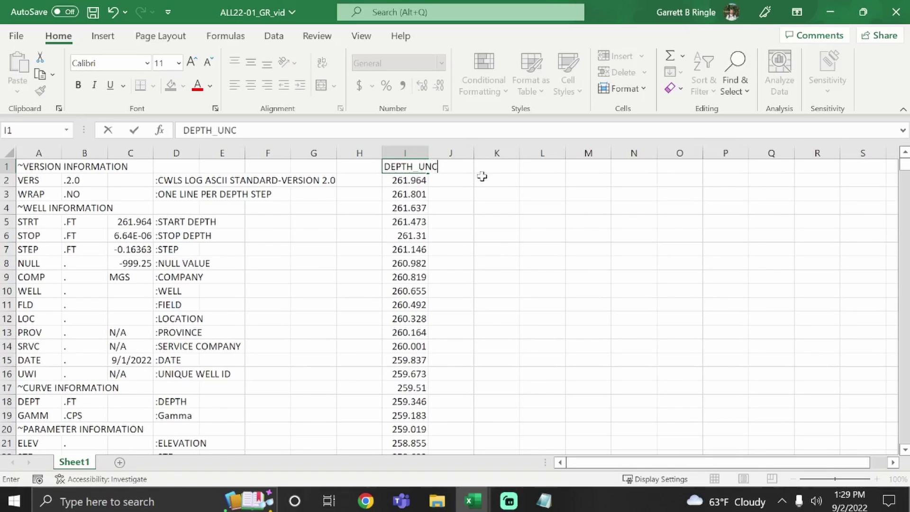
left_click(468, 168)
scroll(130, 295, "down", 6)
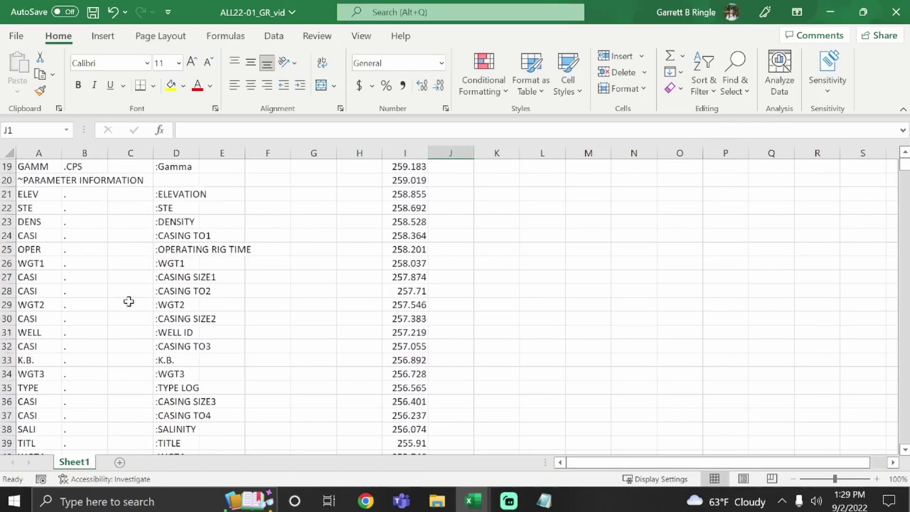
scroll(133, 291, "down", 7)
scroll(133, 291, "down", 6)
scroll(133, 291, "down", 8)
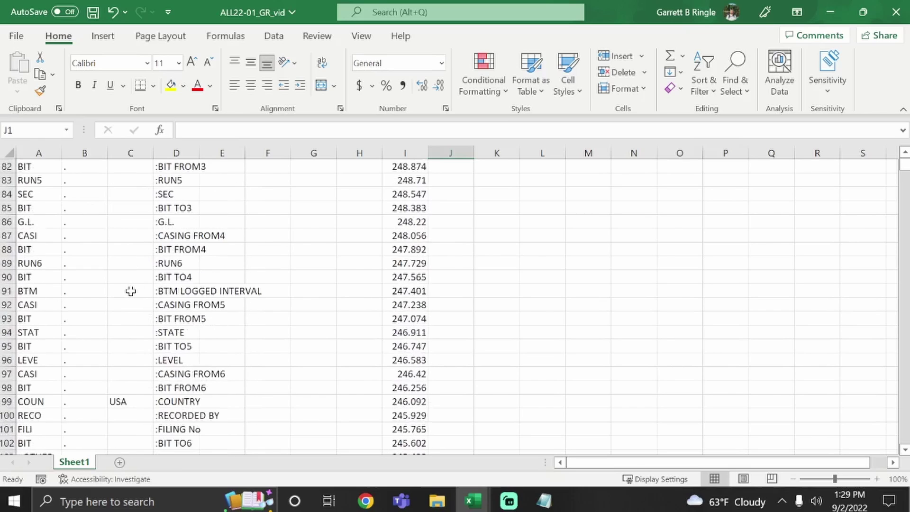
scroll(100, 267, "down", 8)
scroll(100, 264, "up", 3)
Copy the gamma readings from column B to J2 and head column J CPS_RAW
left_click(93, 164)
key("ctrl+shift+Down")
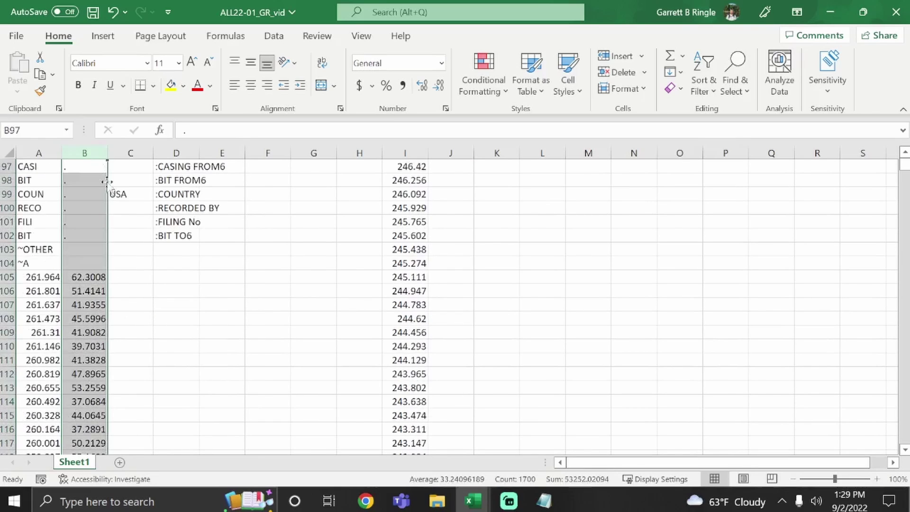
mouse_move(97, 155)
left_mouse_down()
mouse_move(98, 37)
mouse_move(84, 166)
left_mouse_up()
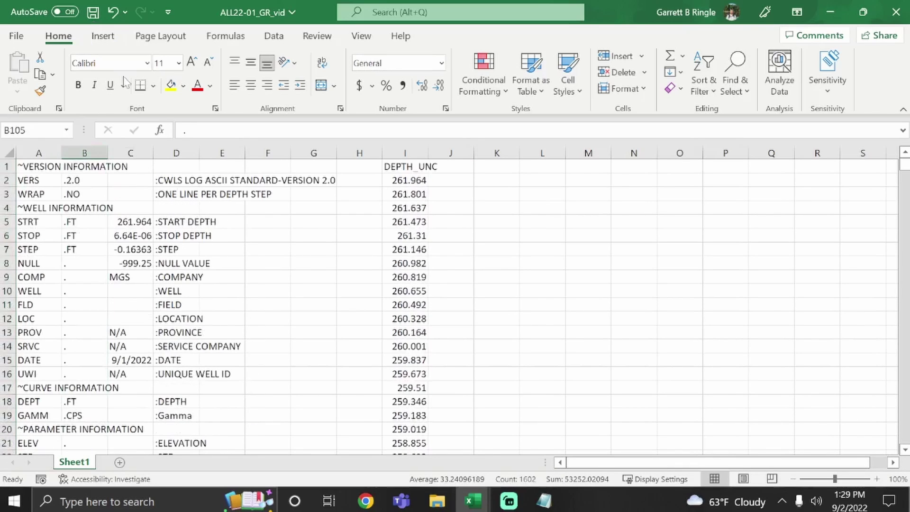
left_click(455, 179)
key("ctrl+shift+Down")
key("Up")
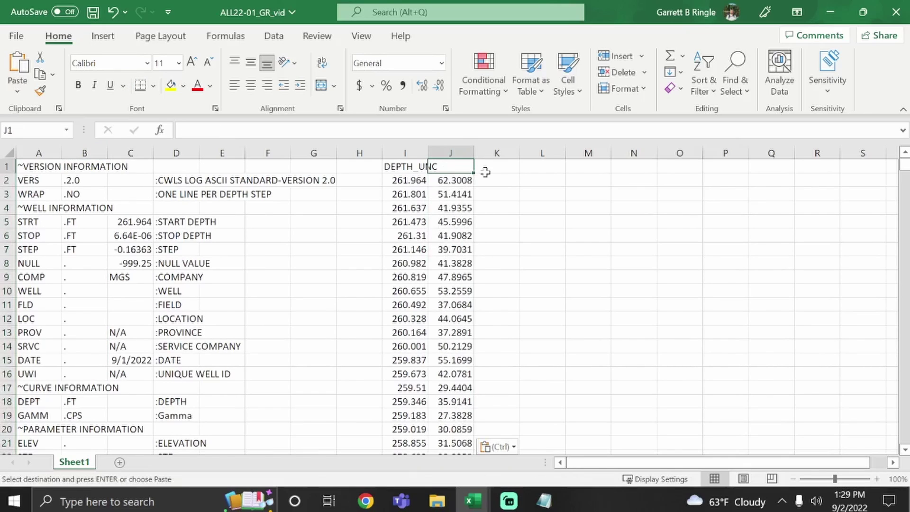
type("CPS_")
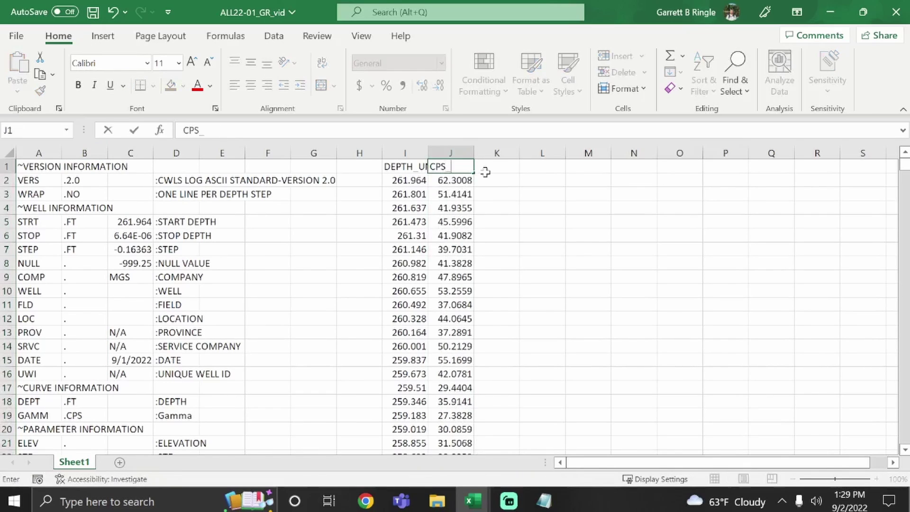
type("RAw")
key("BackSpace")
type("W")
key("Tab")
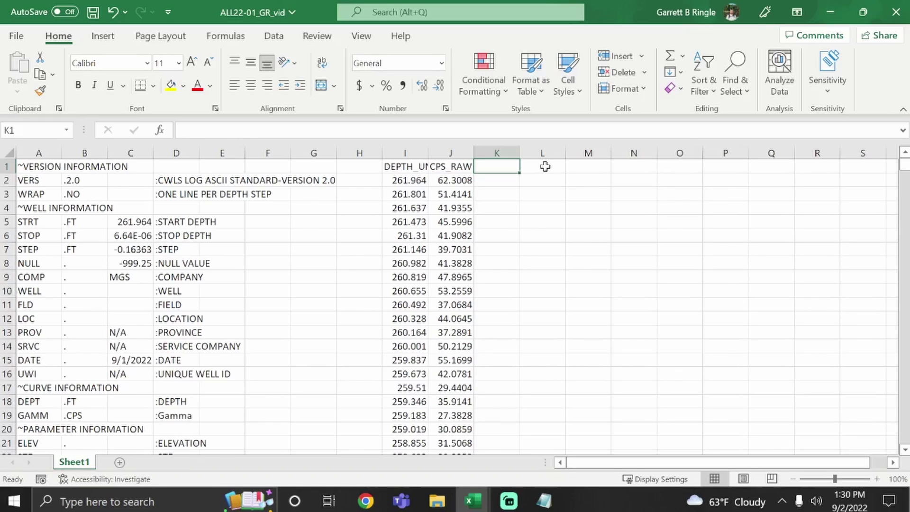
Type the headings DEPTH_COM in L1 and CPS_RA6 in M1
left_click(545, 166)
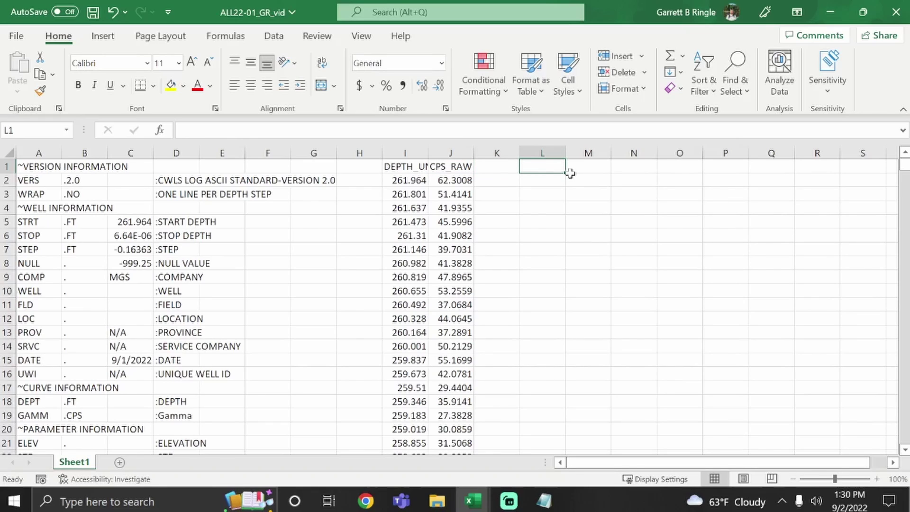
type("DEPTH_COM")
key("Tab")
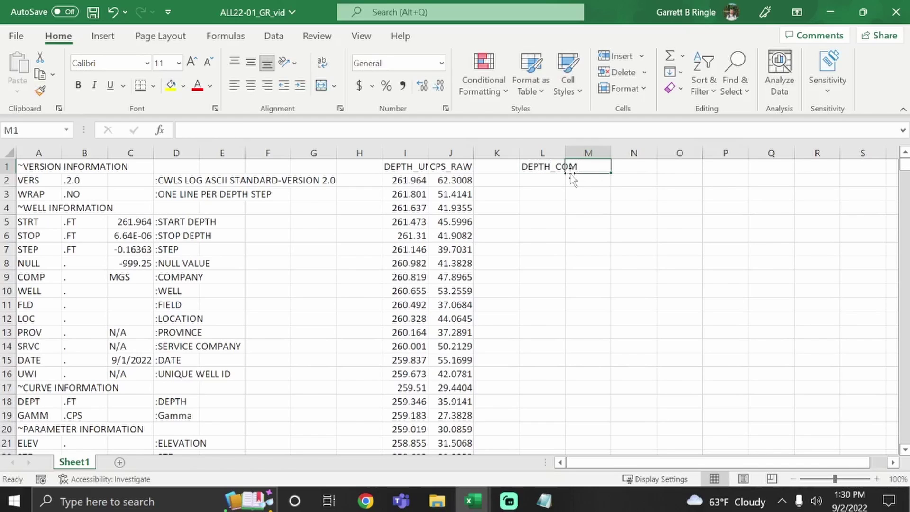
type("CPS")
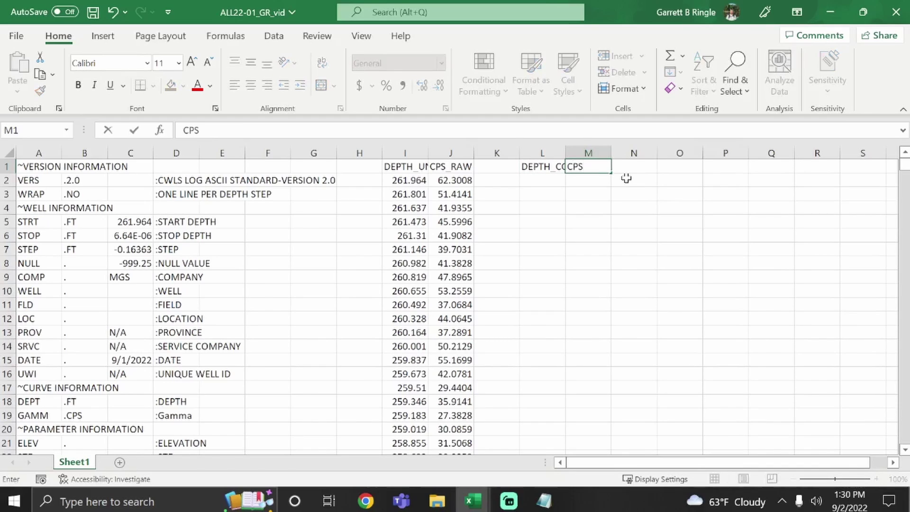
type("_RA")
type("6")
key("Return")
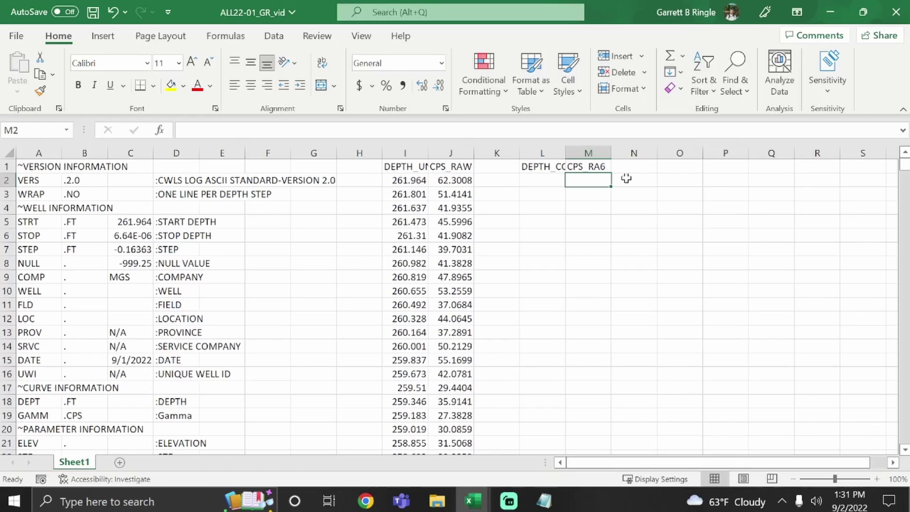
type("=")
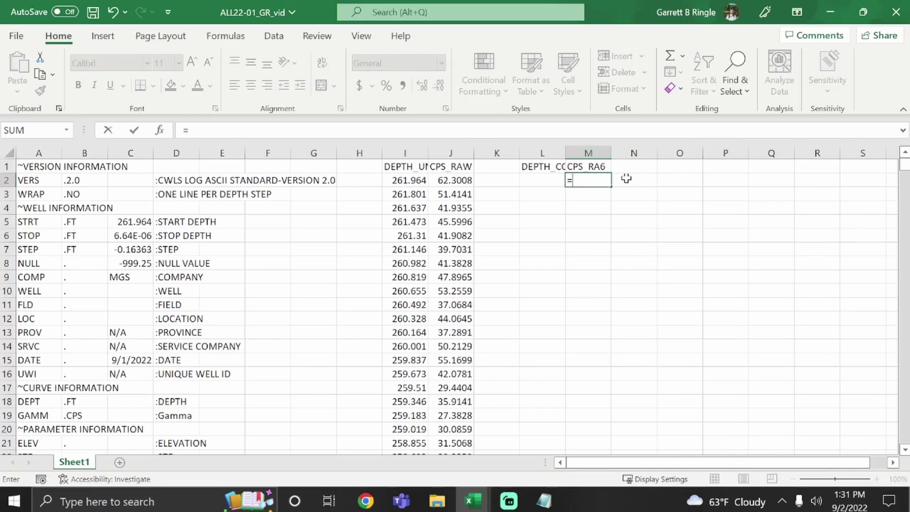
type("SUM(")
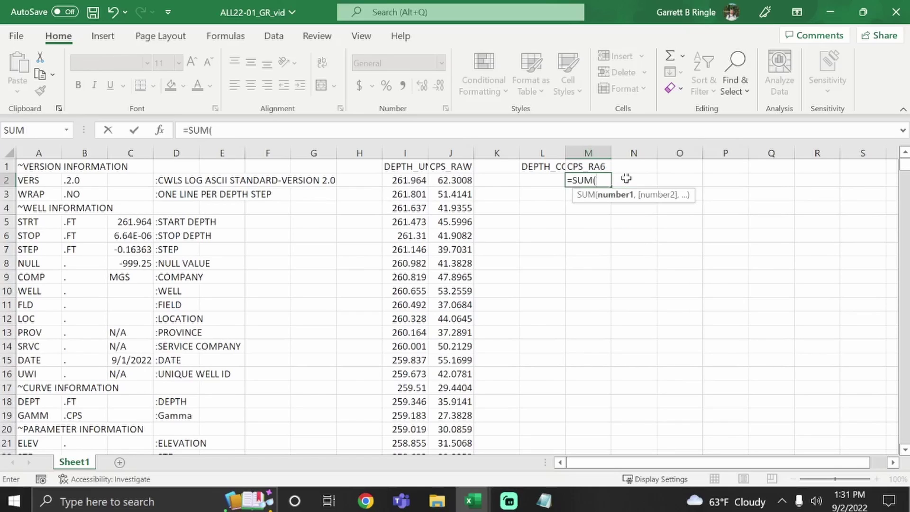
Enter running averages in M2–M5, from =SUM(J2:J3)/2 up to =SUM(J2:J7)/6
left_click_drag(448, 180, 448, 194)
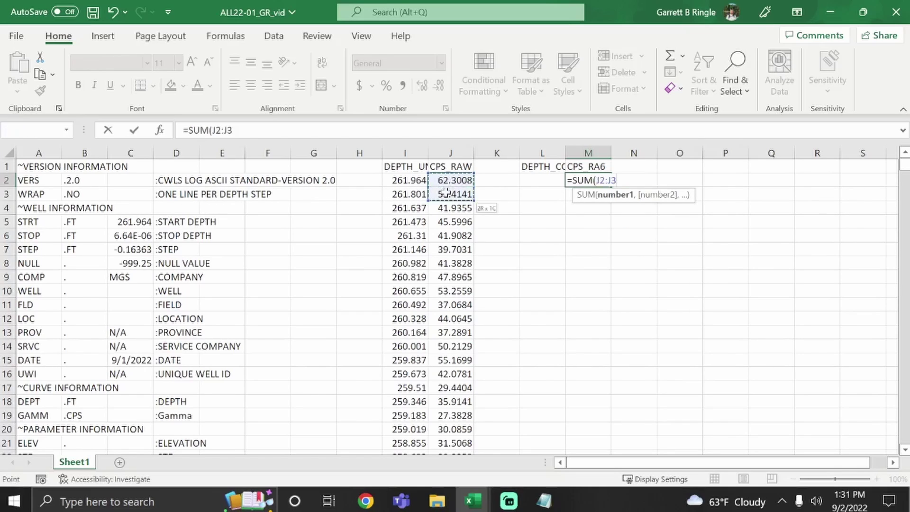
type(")")
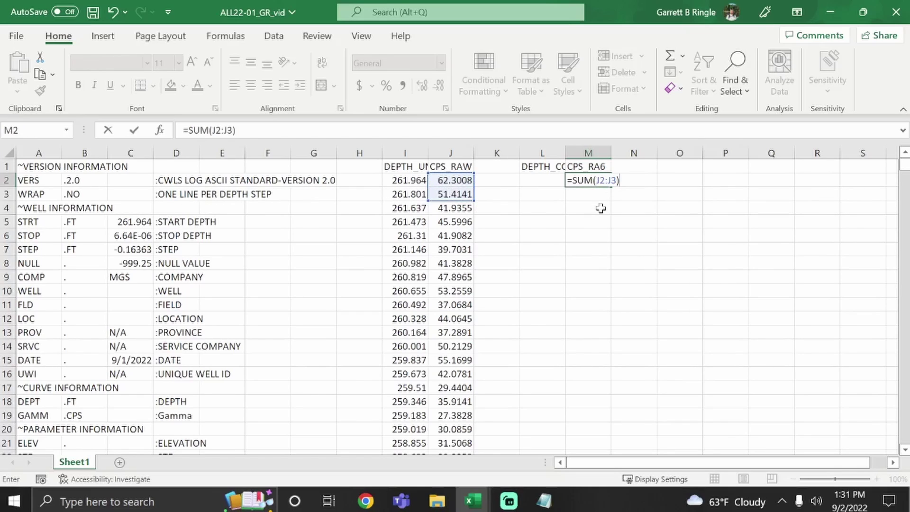
type("/2")
key("Return")
type("=SUM(")
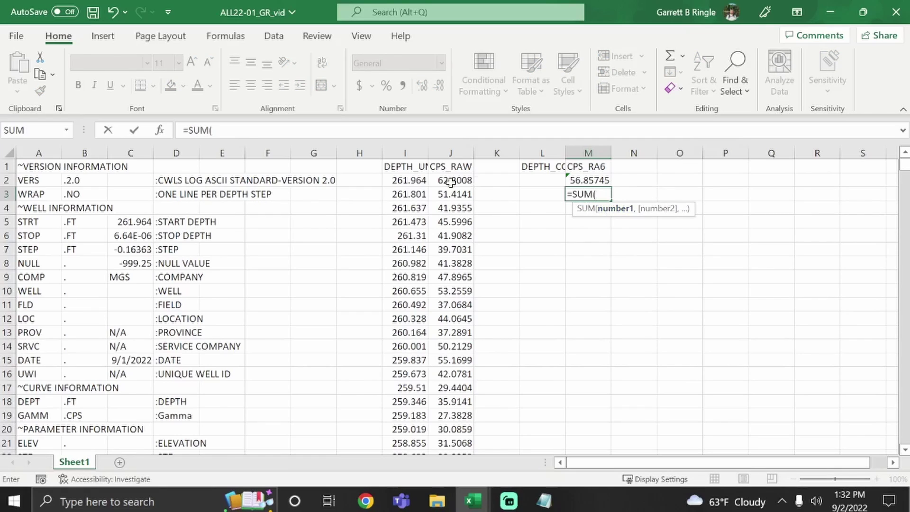
mouse_move(448, 180)
left_mouse_down()
mouse_move(453, 217)
mouse_move(456, 208)
left_mouse_up()
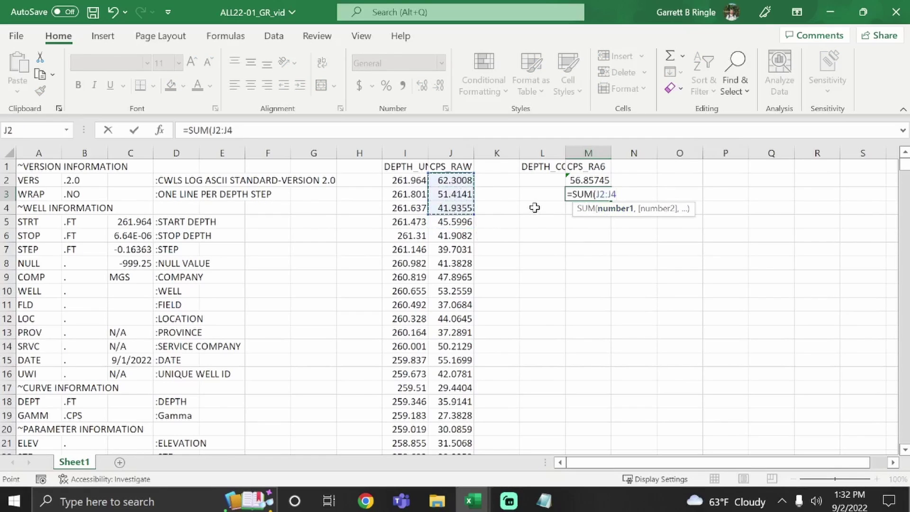
type(")/3")
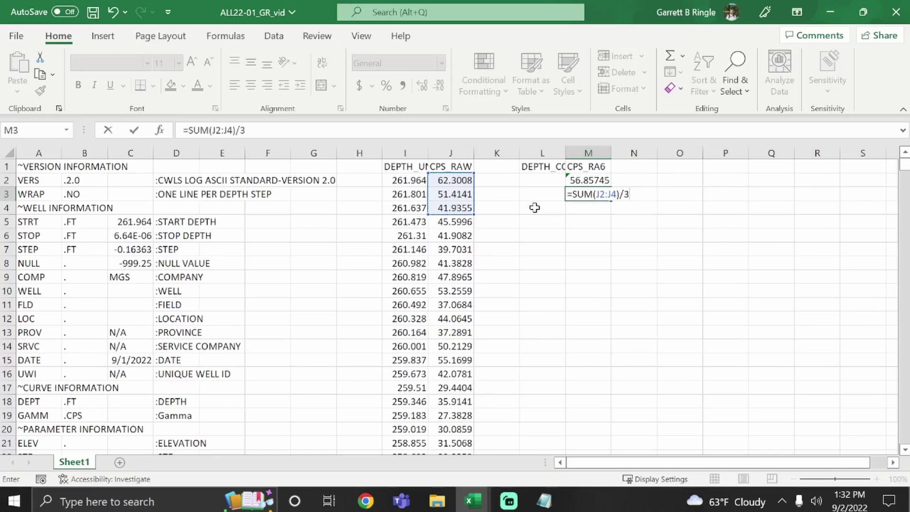
key("Return")
type("=")
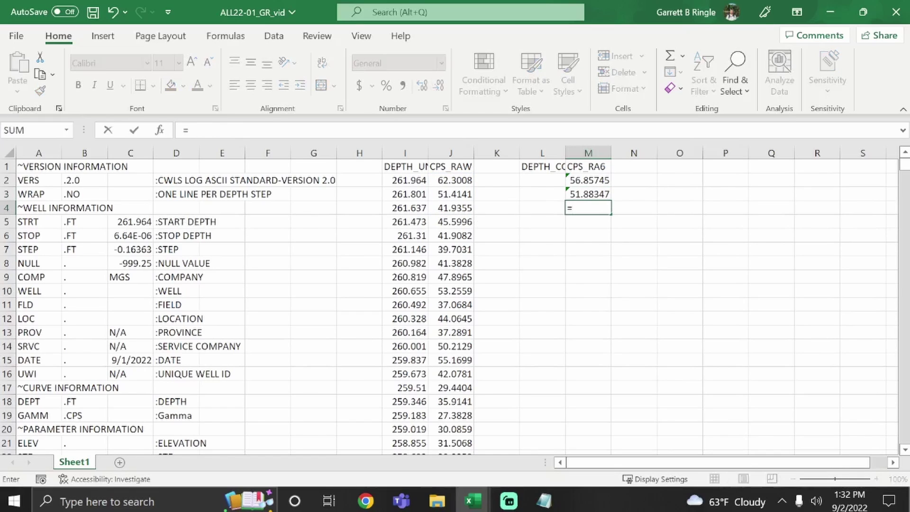
type("SUM(")
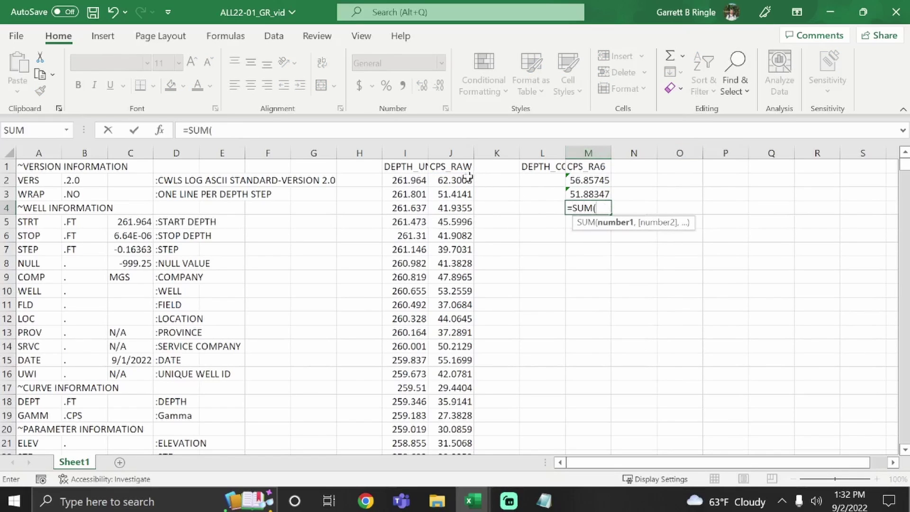
mouse_move(463, 180)
left_mouse_down()
mouse_move(452, 238)
mouse_move(466, 224)
left_mouse_up()
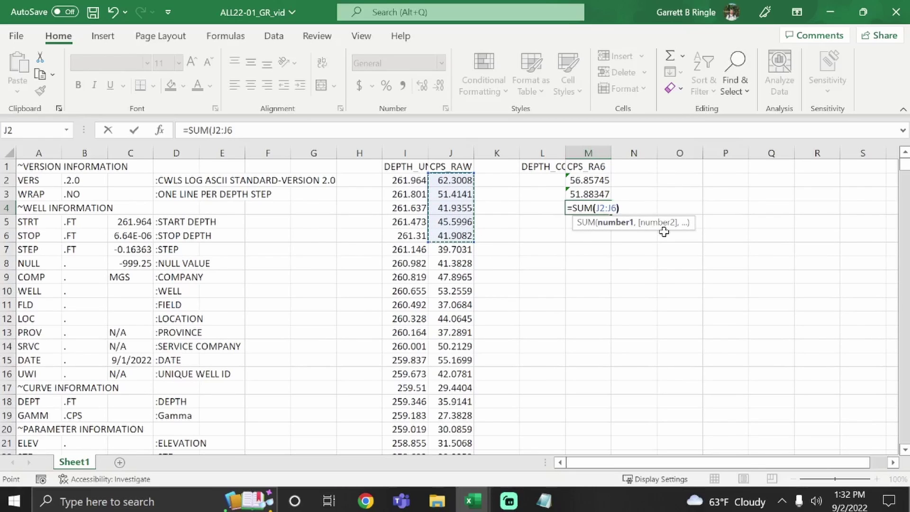
type(")/")
key("Return")
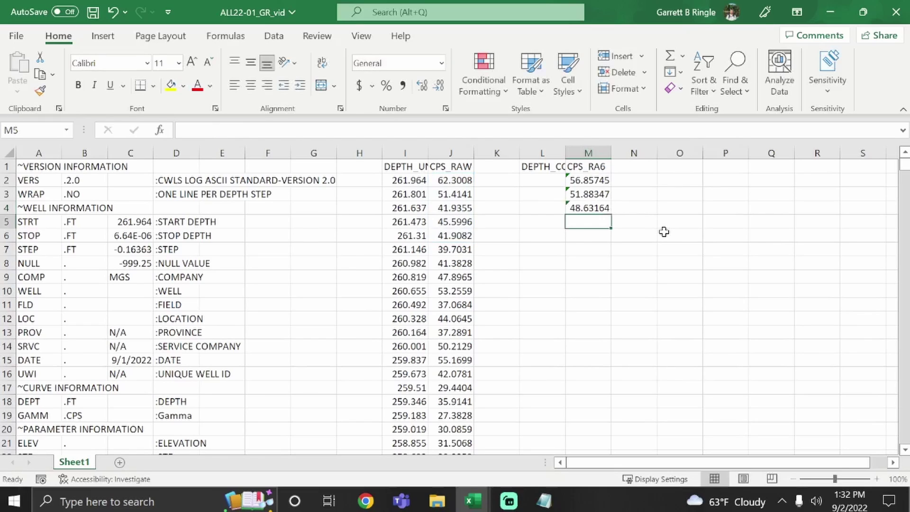
type("=SUM")
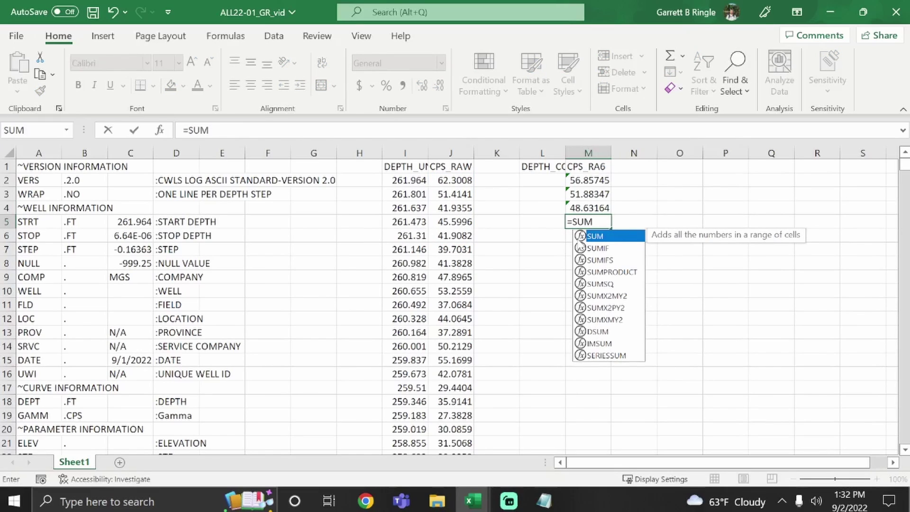
type("(")
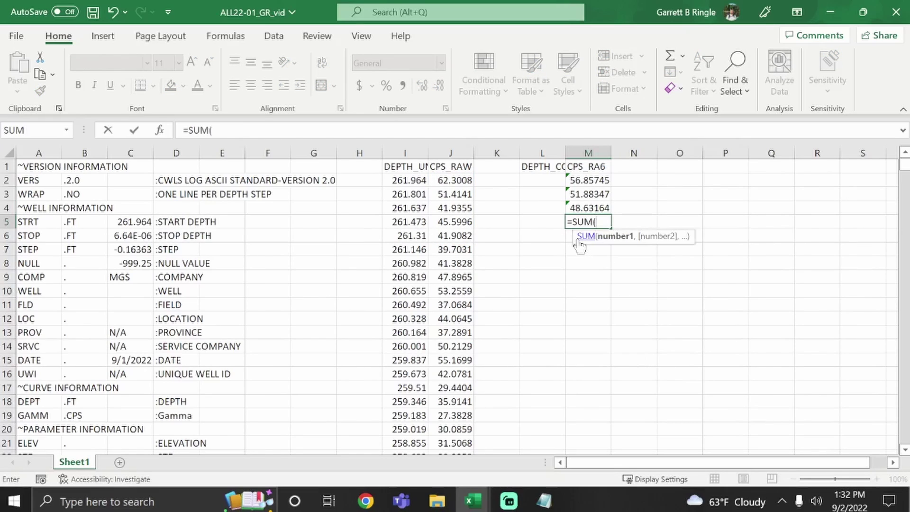
left_click_drag(454, 249, 464, 181)
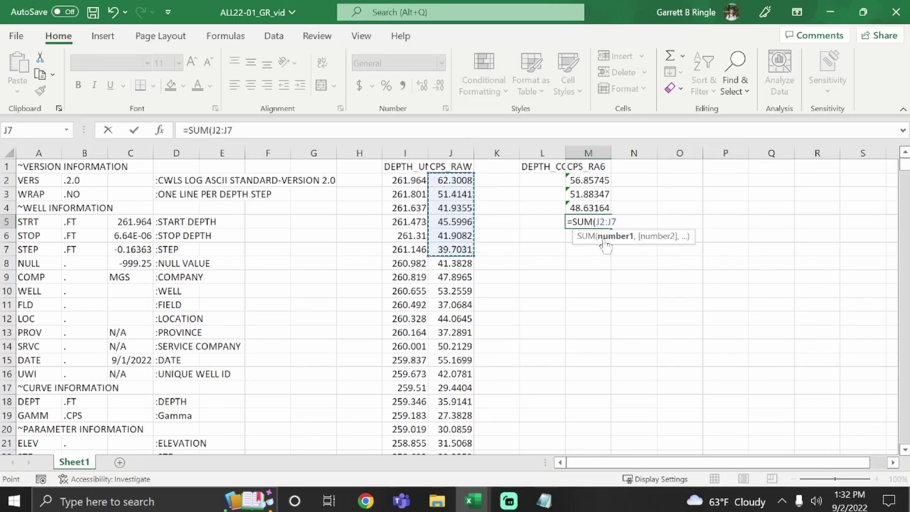
type(")")
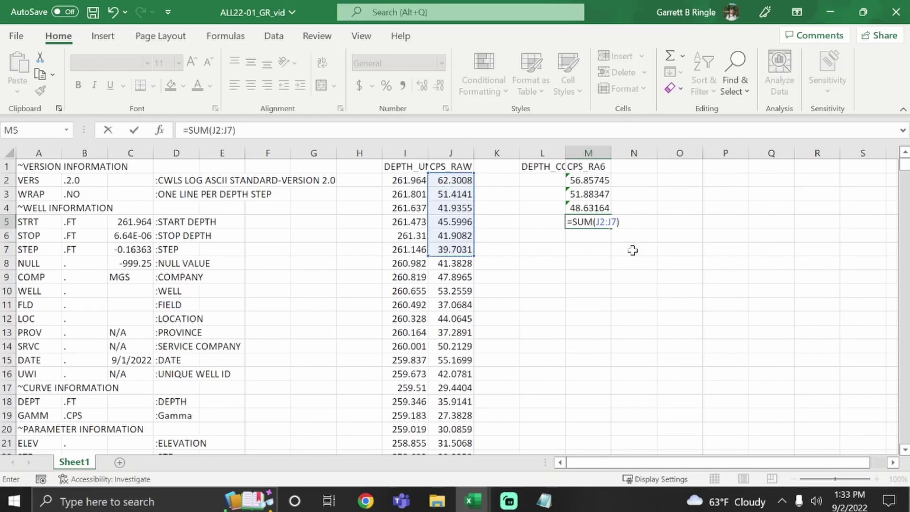
type("/6")
key("ctrl+Return")
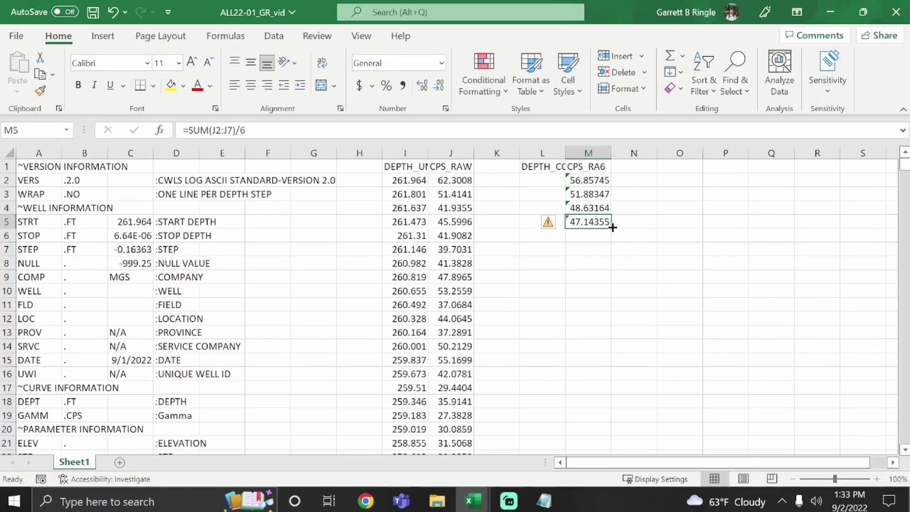
Fill M5's average down to row 1603 and change M1601 to a five-value average
left_click_drag(612, 226, 606, 510)
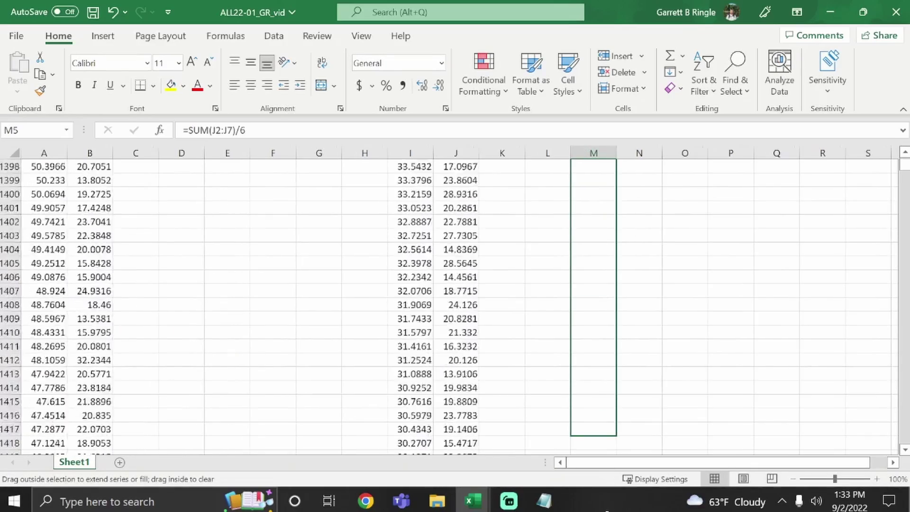
left_click_drag(606, 510, 597, 401)
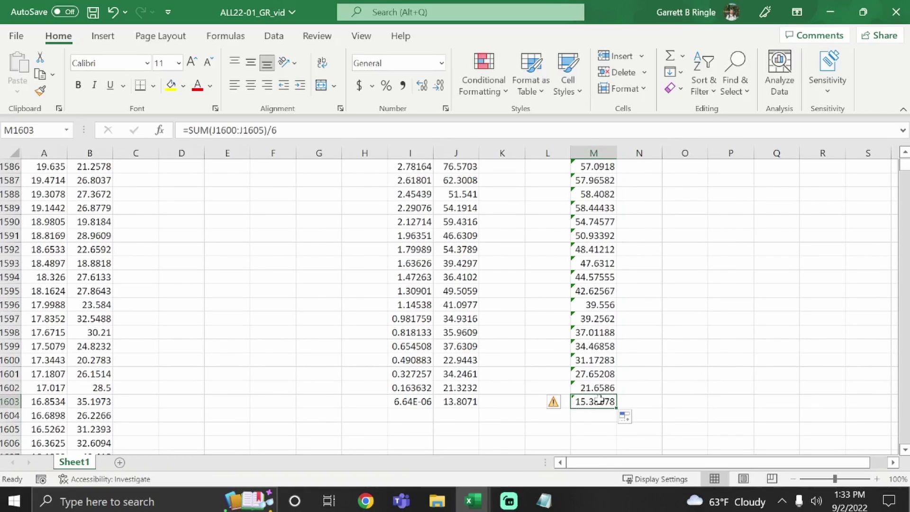
double_click(597, 375)
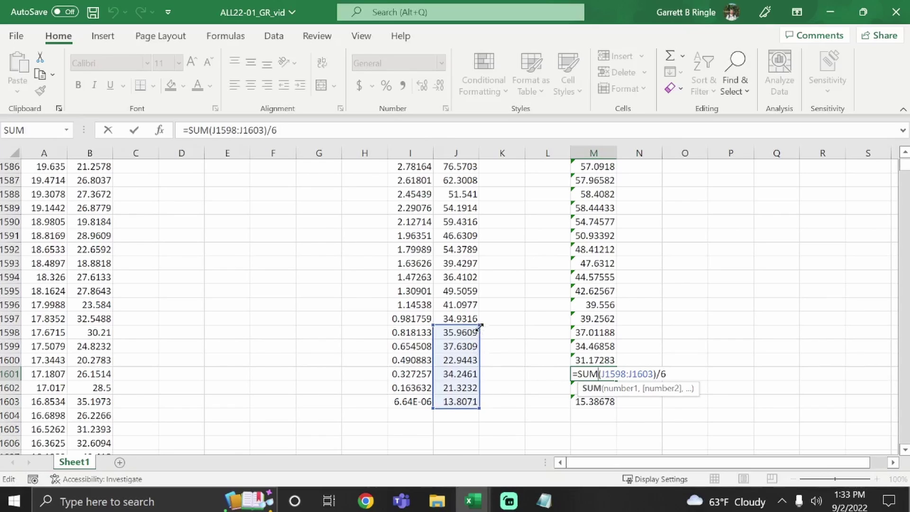
left_click_drag(480, 322, 479, 336)
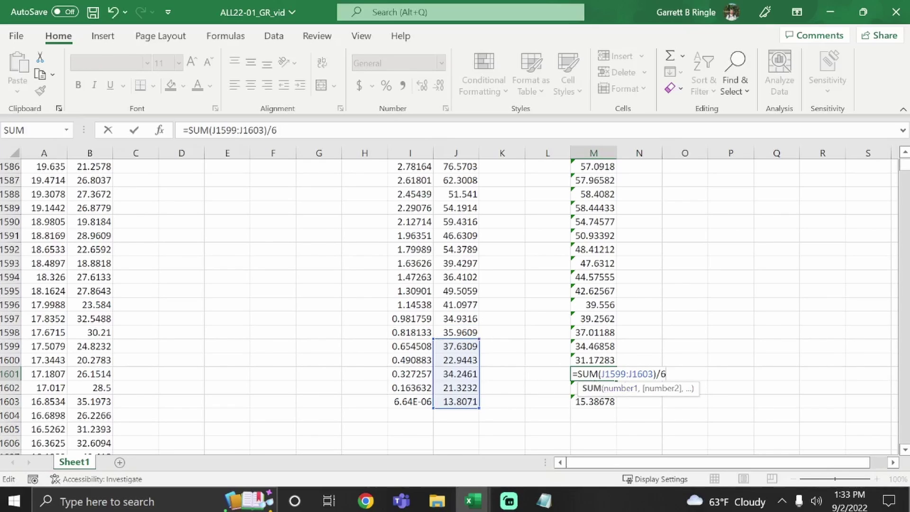
key("BackSpace")
type("5")
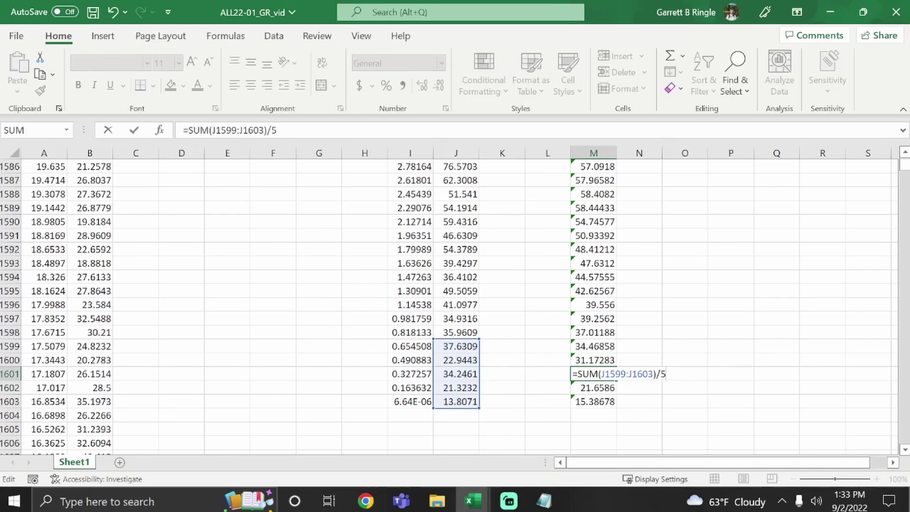
key("Return")
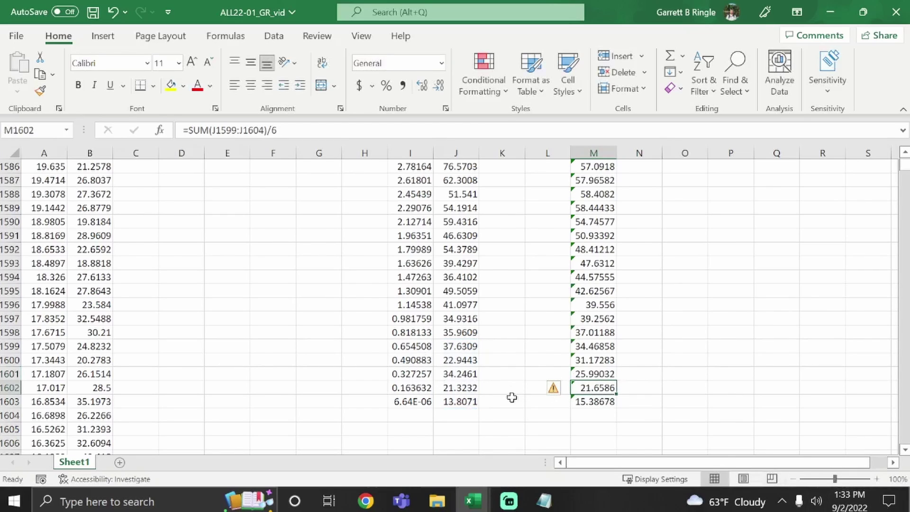
Change M1602 to average the three readings J1601:J1603
double_click(594, 387)
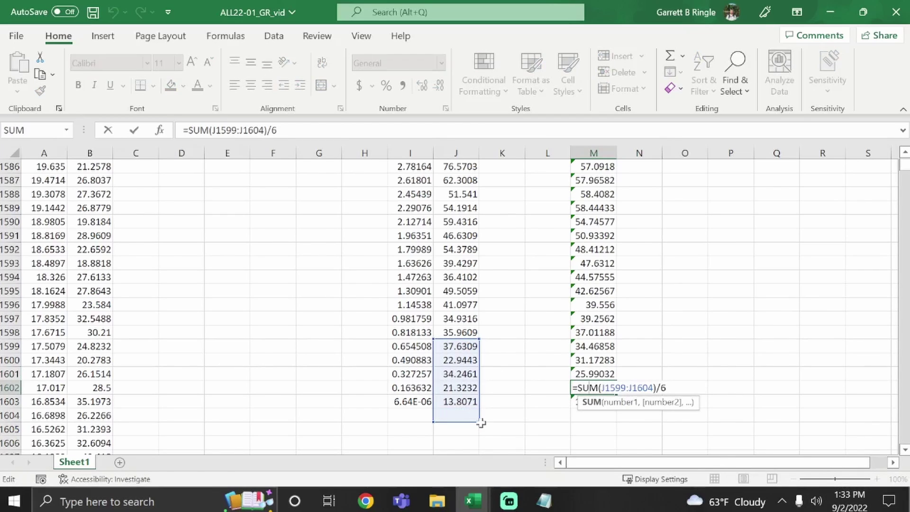
left_click_drag(481, 422, 480, 409)
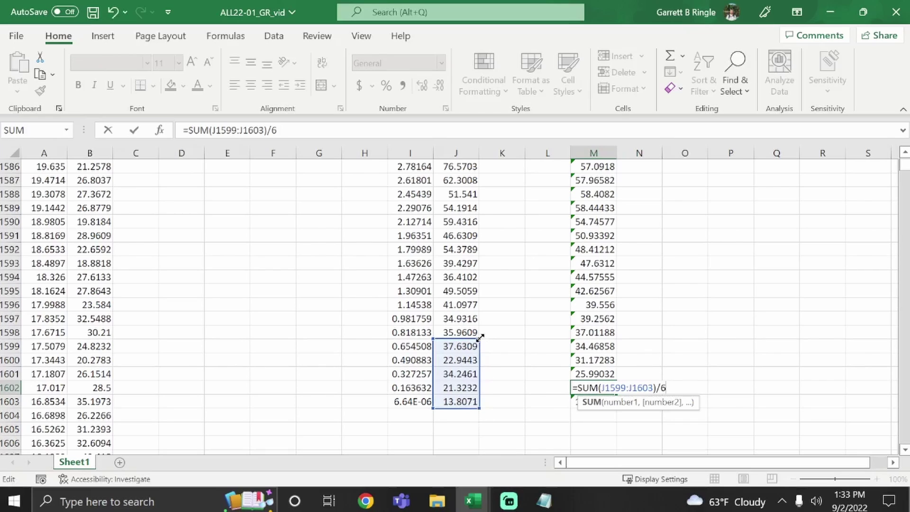
left_click_drag(479, 340, 480, 366)
key("Return")
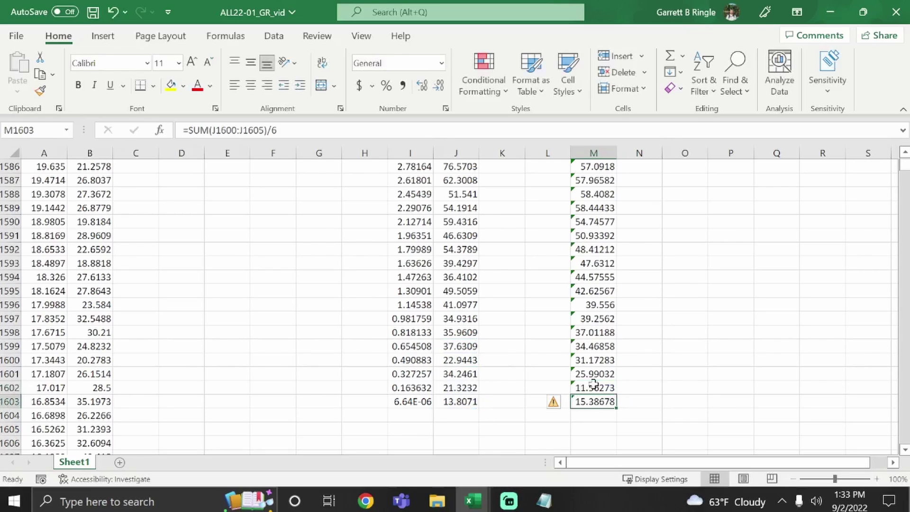
left_click(601, 375)
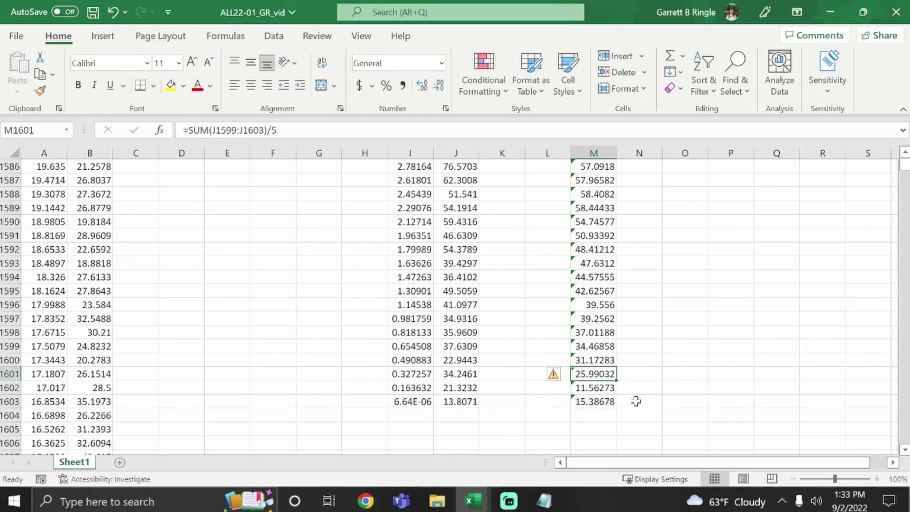
left_click(603, 387)
left_click(285, 128)
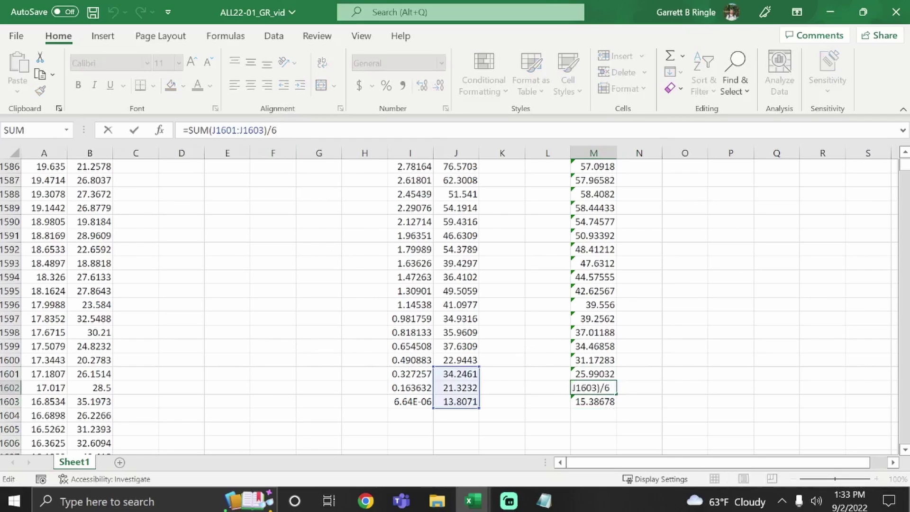
key("BackSpace")
type("3")
key("Return")
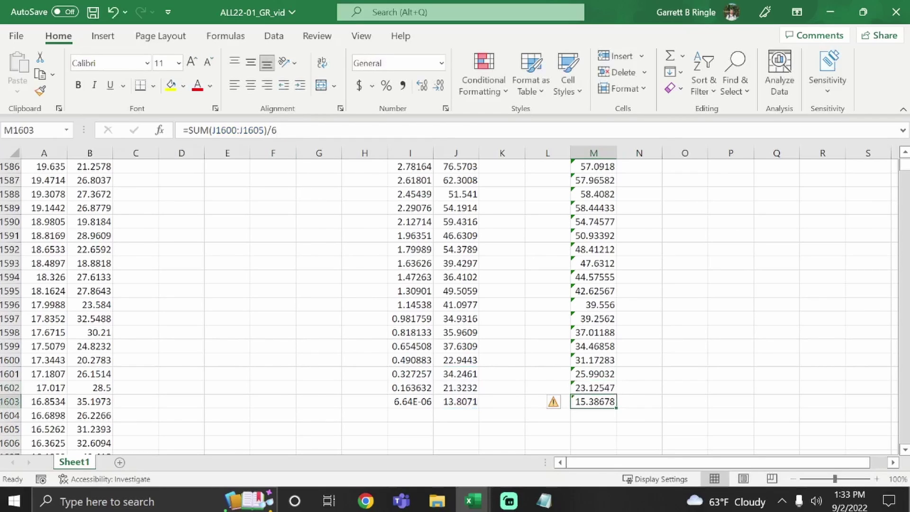
Change M1603 to average the last two readings J1602:J1603
left_click(285, 130)
key("BackSpace")
type("2")
left_click_drag(478, 435, 478, 405)
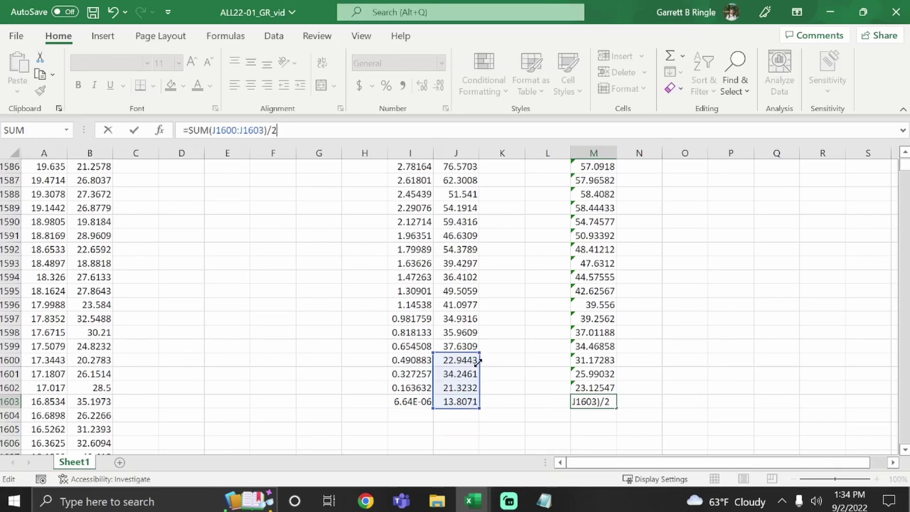
left_click_drag(477, 356, 477, 384)
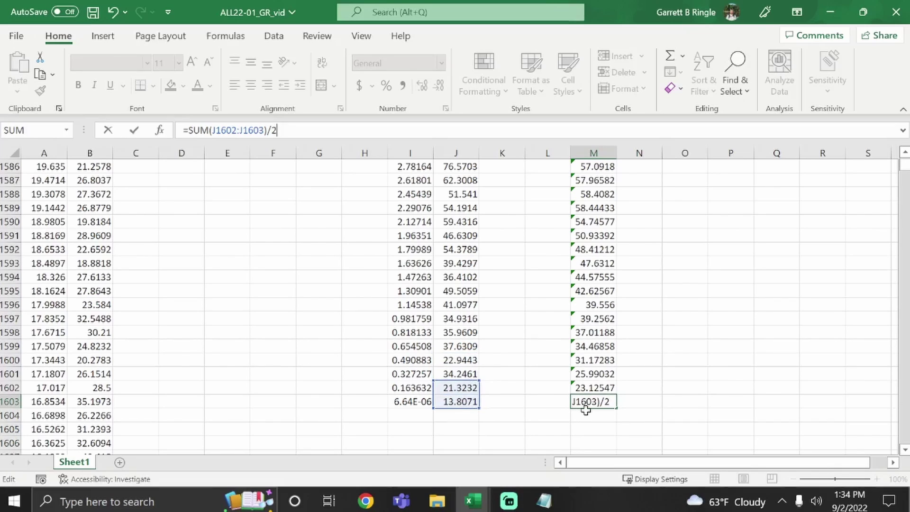
key("ctrl+Return")
scroll(521, 389, "up", 20)
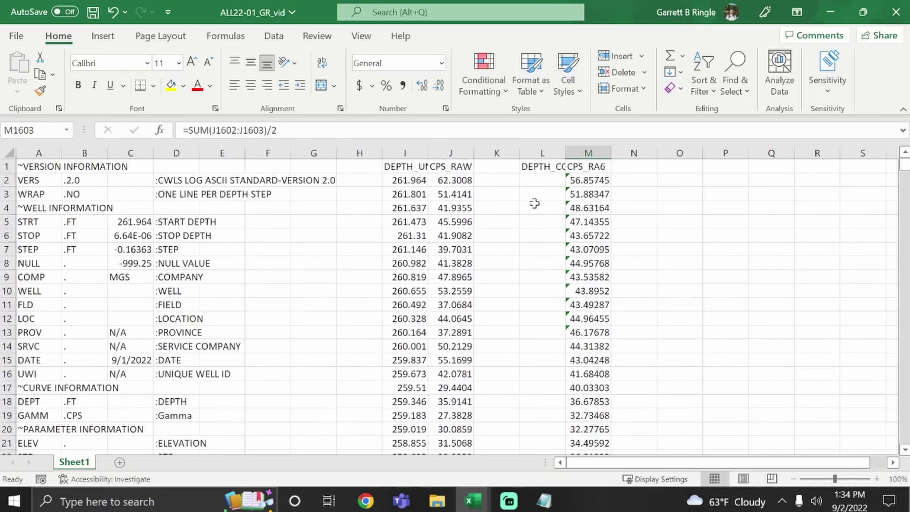
Enter =I2-0.44 in L2 and fill it down column L to row 1603
left_click(534, 204)
left_click(548, 180)
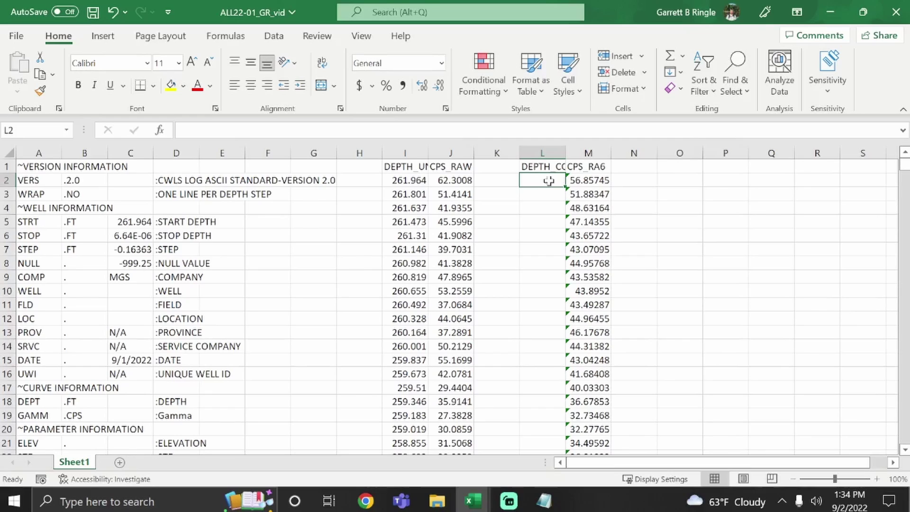
type("=")
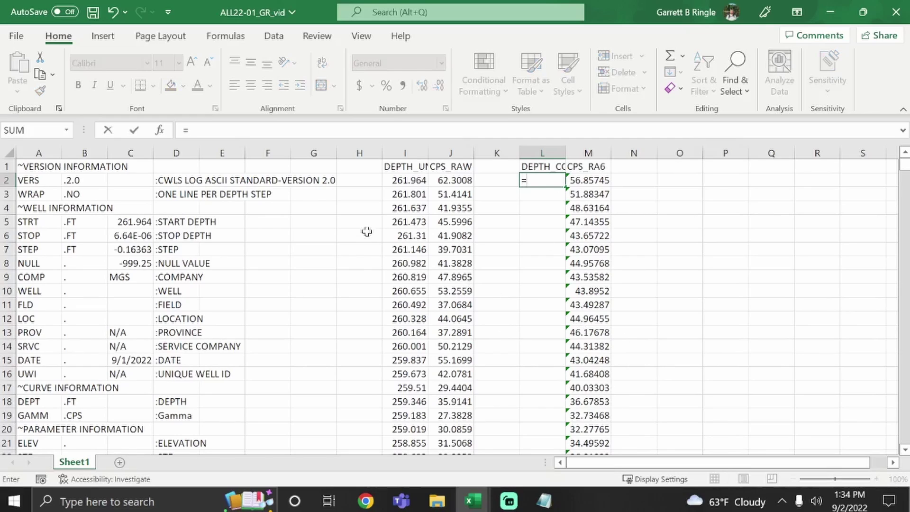
left_click(406, 180)
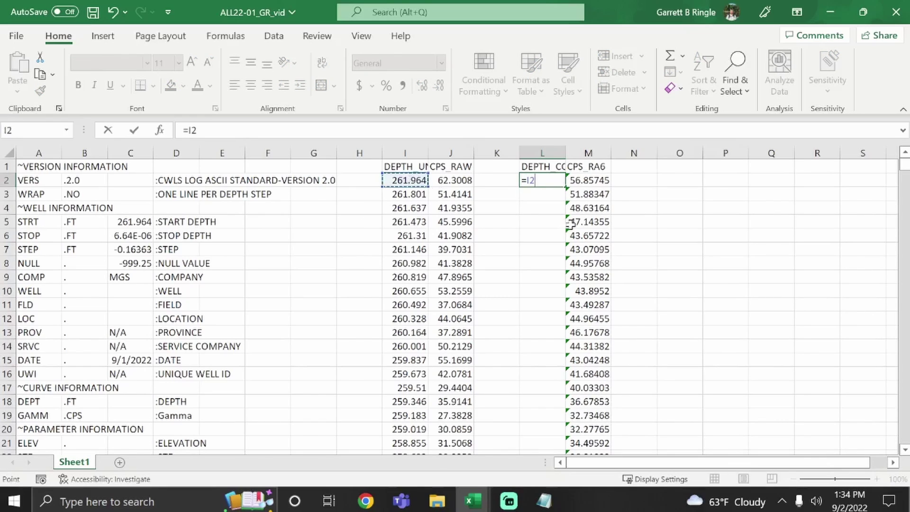
type("-0.44")
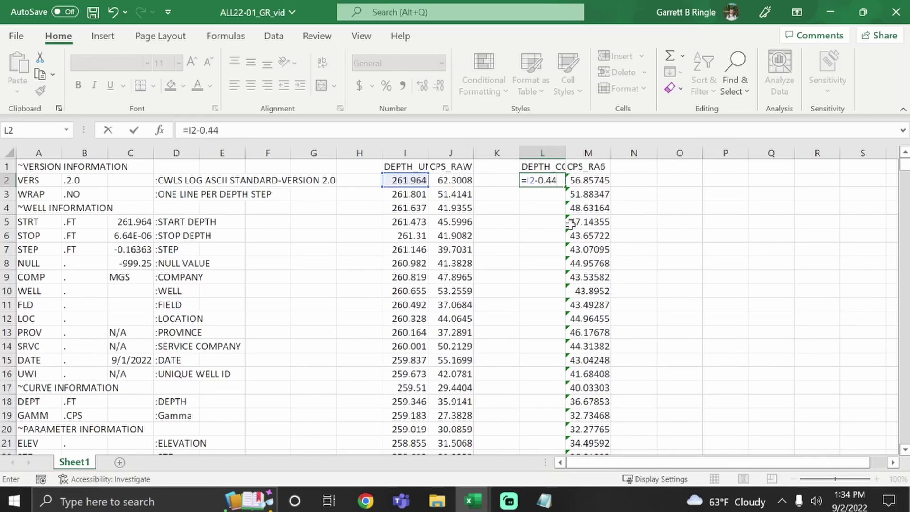
key("Return")
left_click(560, 183)
mouse_move(567, 184)
left_mouse_down()
mouse_move(562, 509)
mouse_move(573, 509)
left_mouse_up()
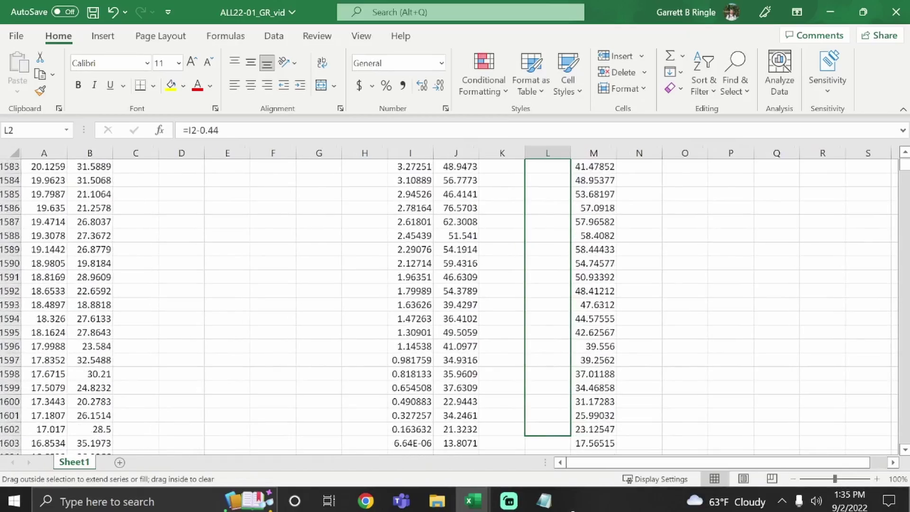
left_click_drag(573, 509, 564, 430)
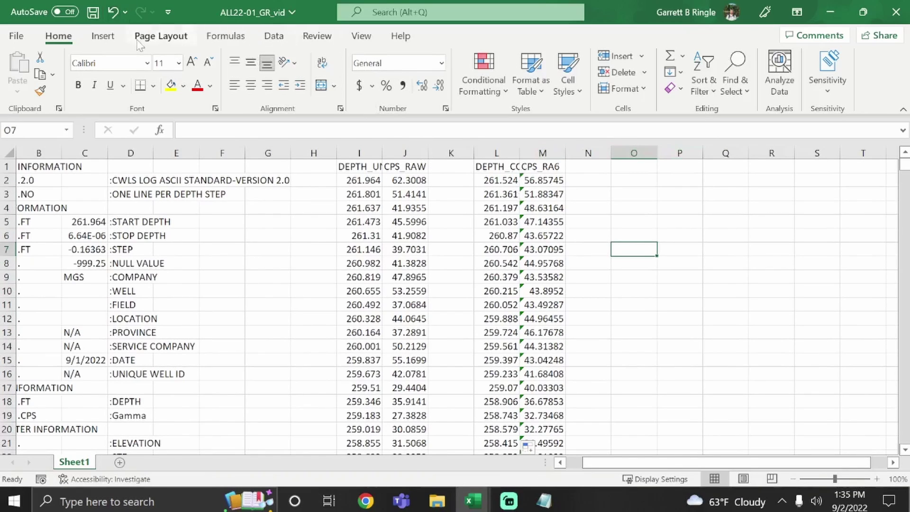
Insert a blank Scatter with Smooth Lines chart and move it right of column M
left_click(103, 36)
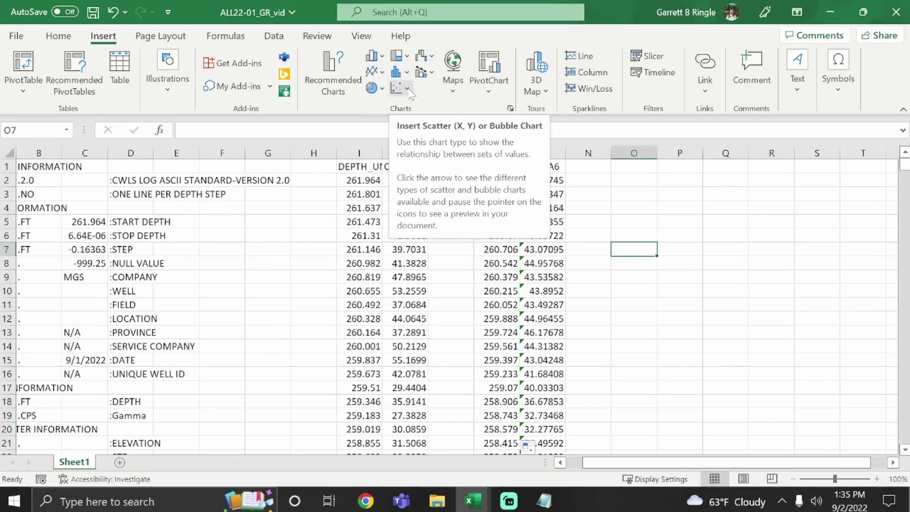
left_click(409, 95)
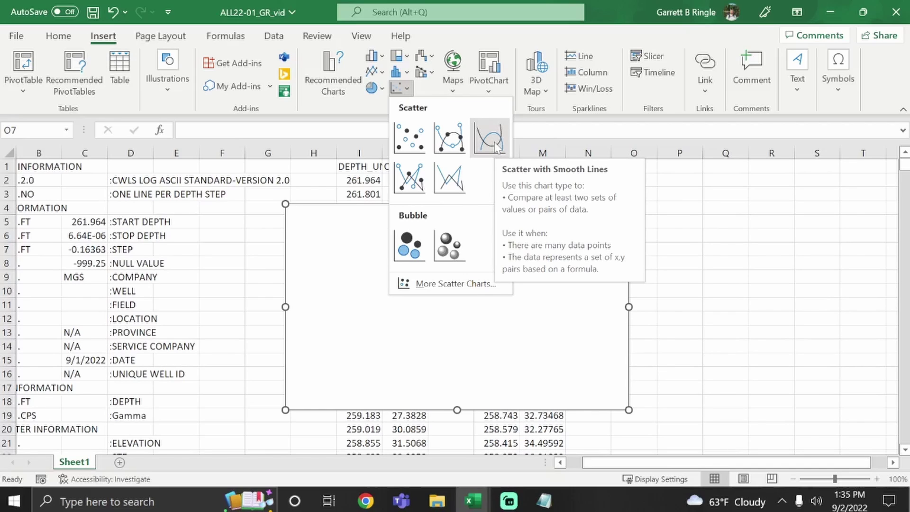
left_click(490, 139)
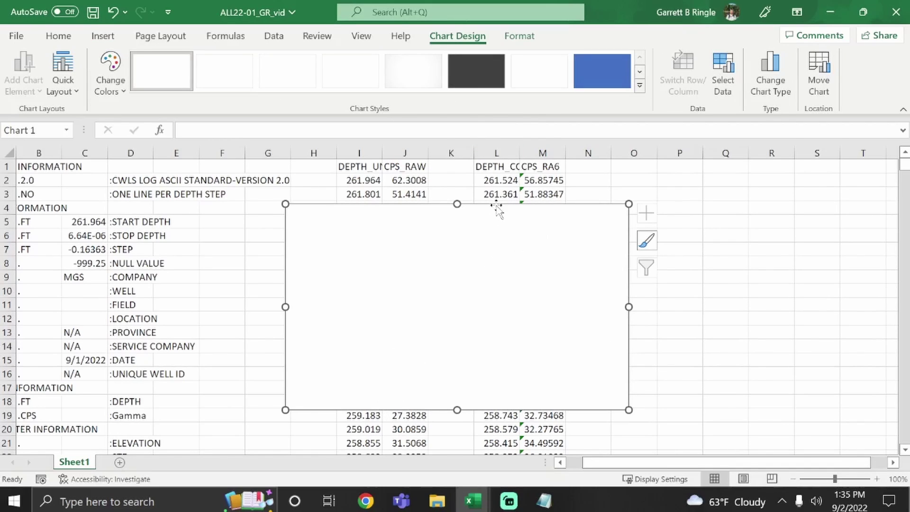
left_click_drag(496, 209, 878, 204)
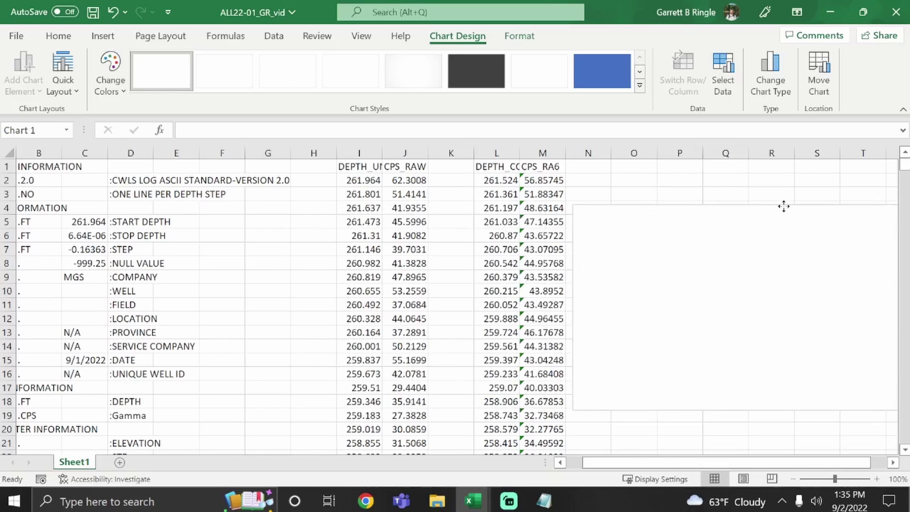
Add a chart series with X values M2:M1603 and Y values L2:L1603
right_click(695, 224)
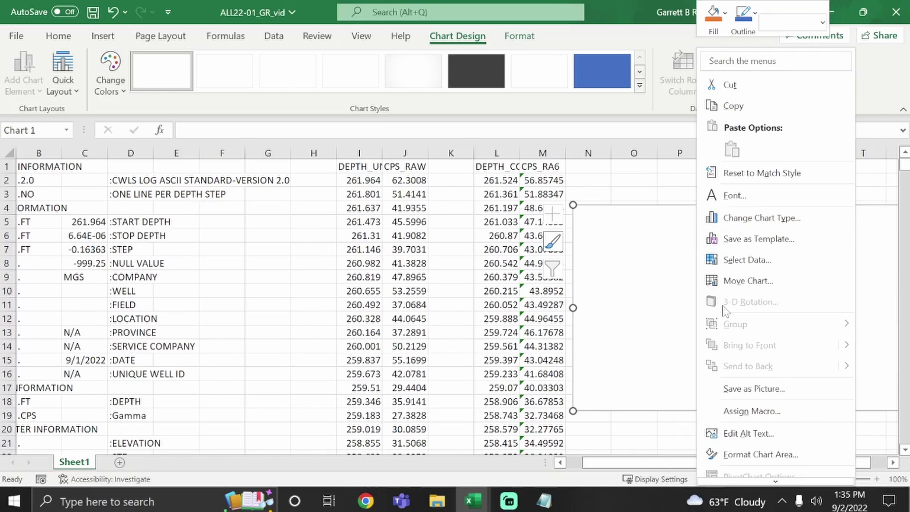
left_click(751, 262)
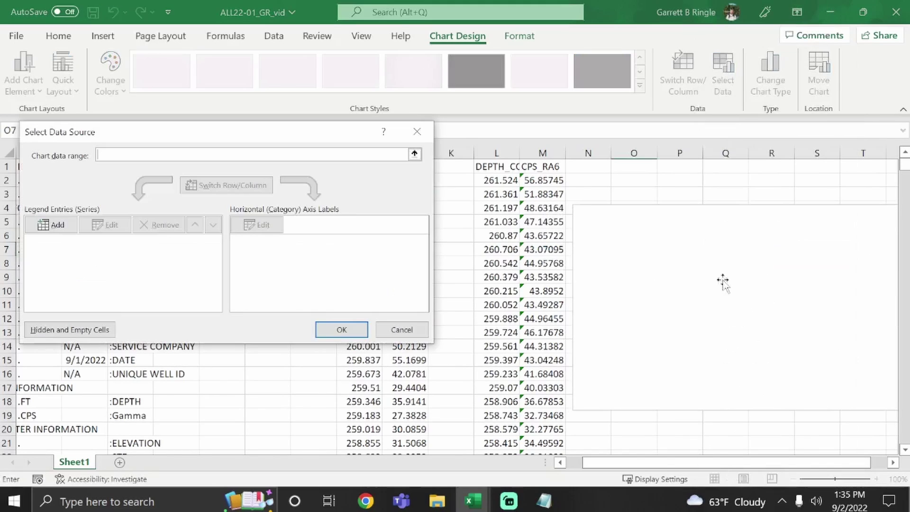
left_click(53, 228)
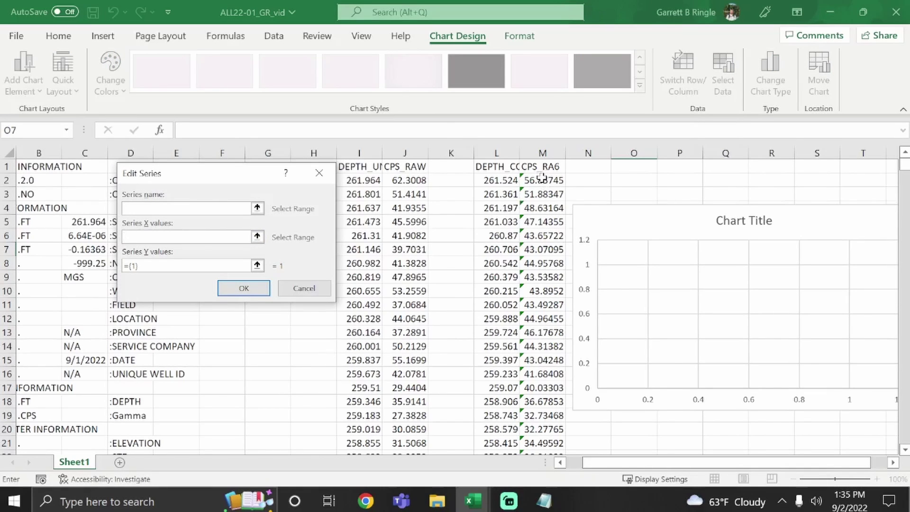
left_click_drag(542, 180, 543, 429)
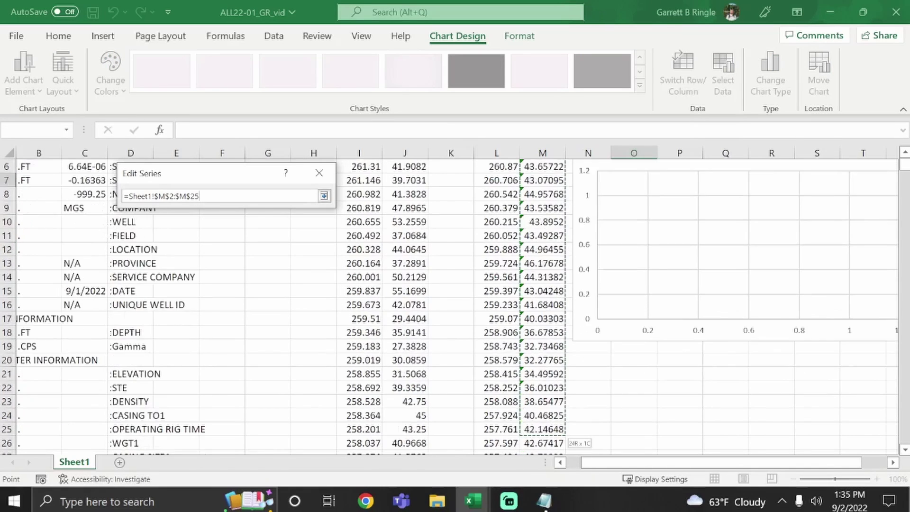
left_click_drag(547, 498, 552, 507)
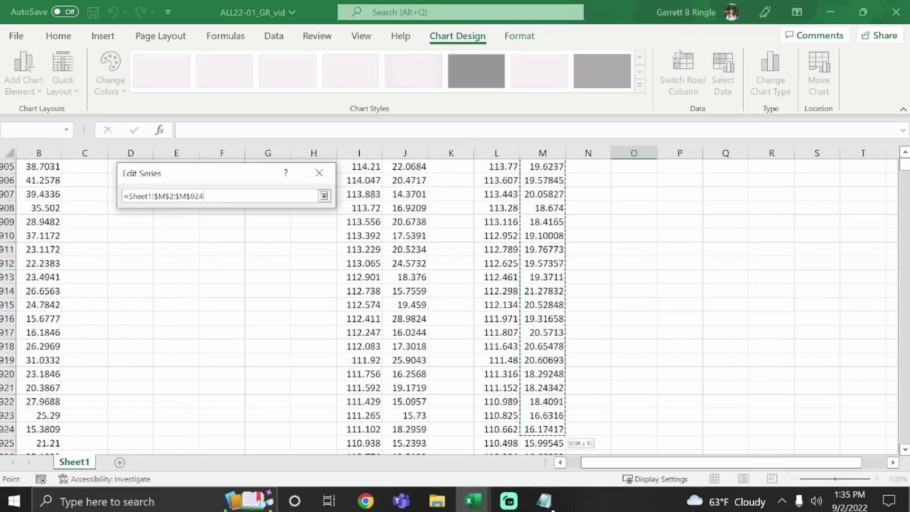
left_click_drag(553, 507, 552, 507)
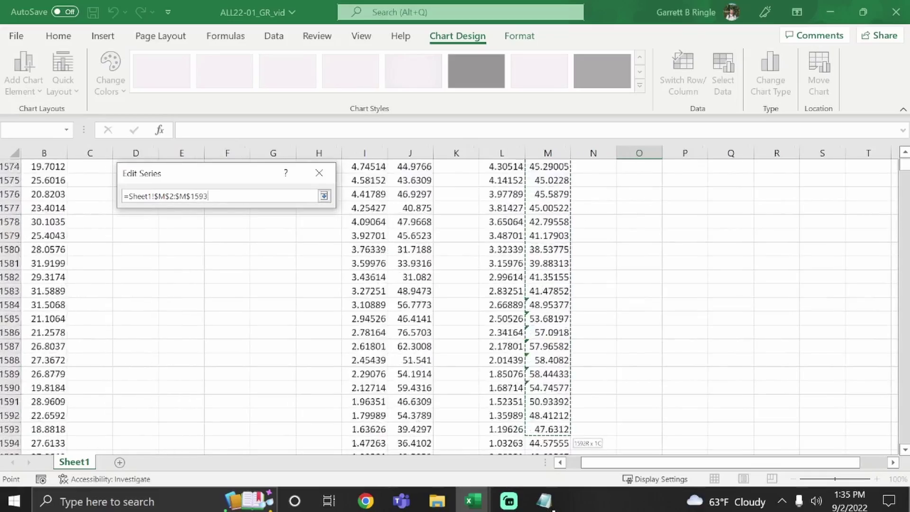
left_click_drag(553, 507, 553, 507)
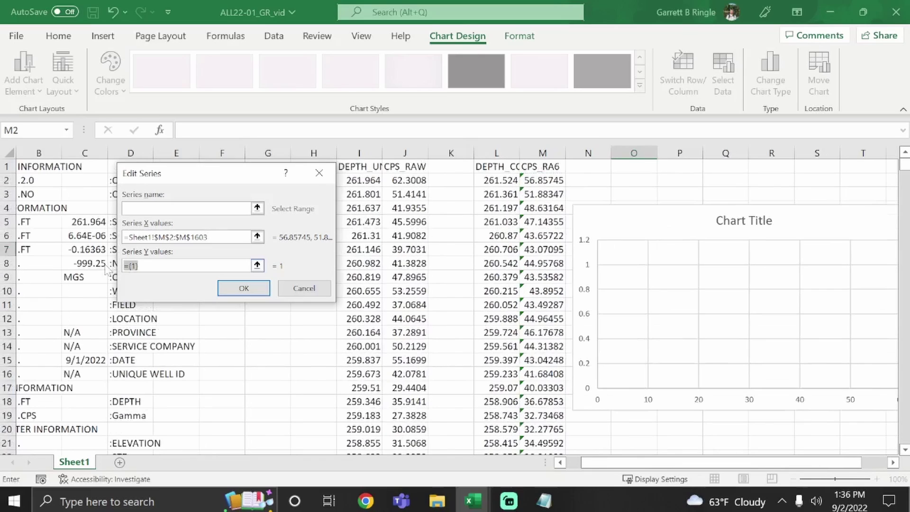
key("Tab")
type("=")
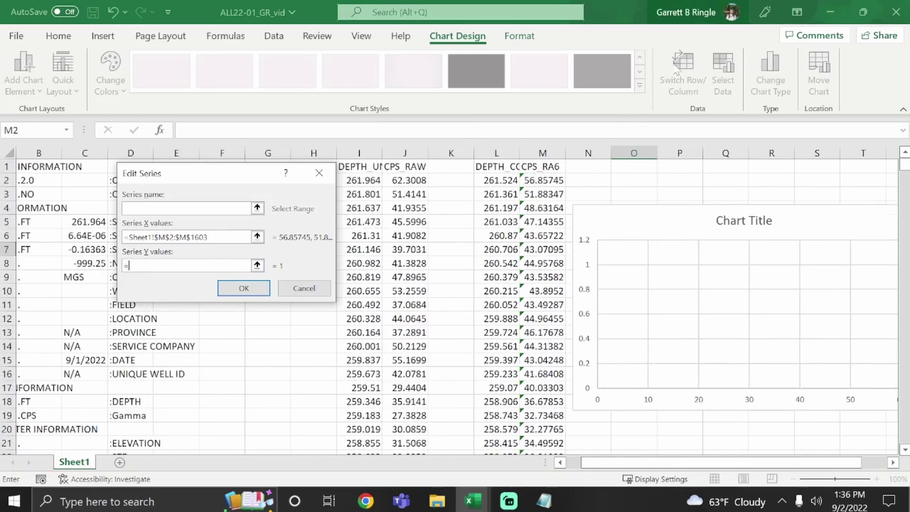
mouse_move(499, 180)
left_mouse_down()
mouse_move(486, 509)
mouse_move(477, 510)
left_mouse_up()
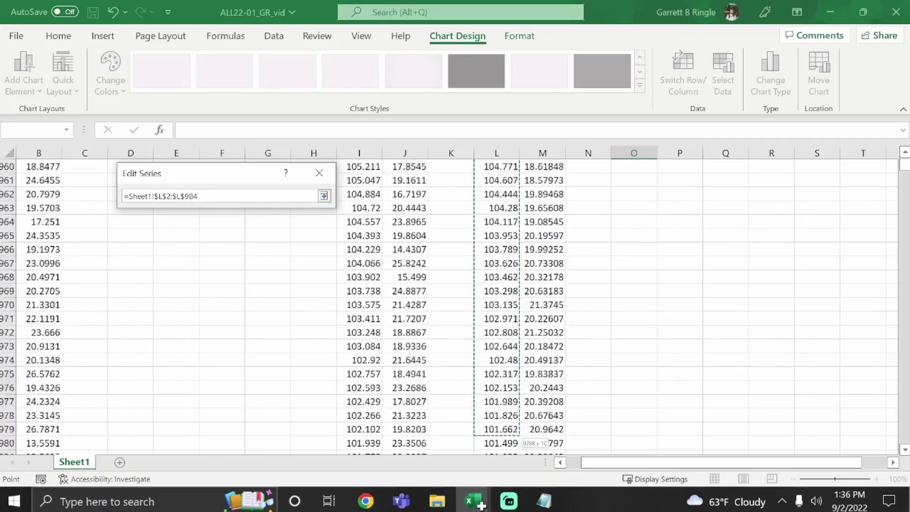
left_click_drag(481, 505, 483, 482)
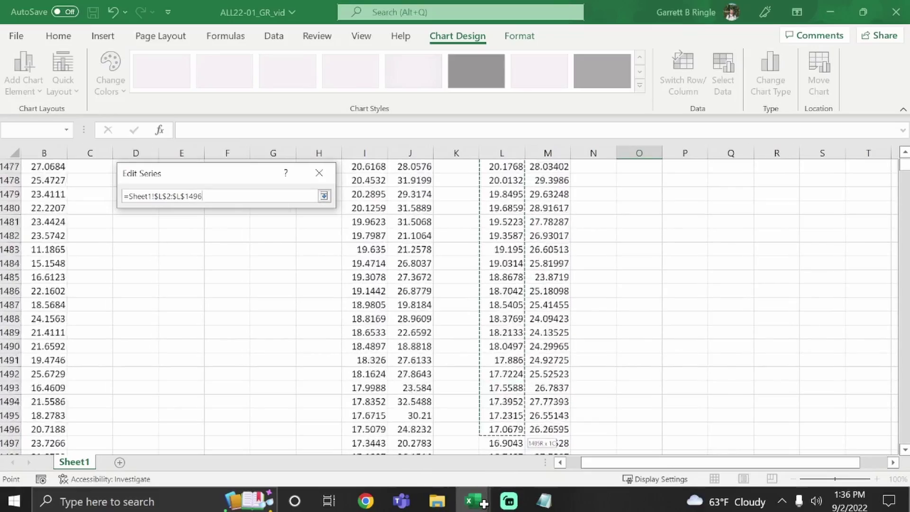
left_click_drag(483, 502, 501, 423)
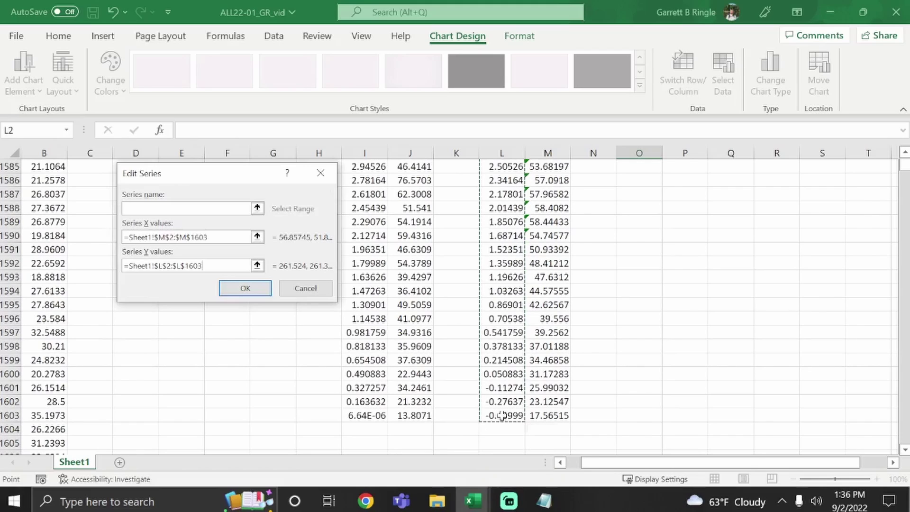
left_click(245, 288)
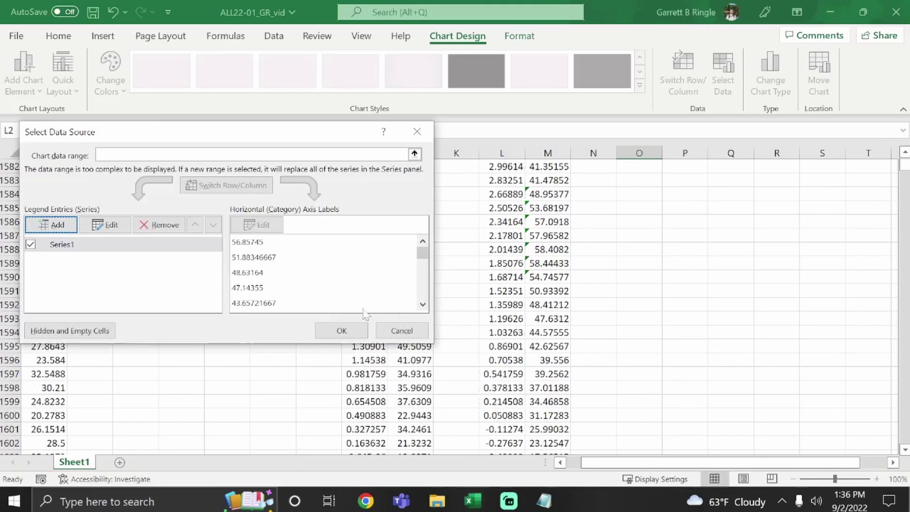
left_click(339, 332)
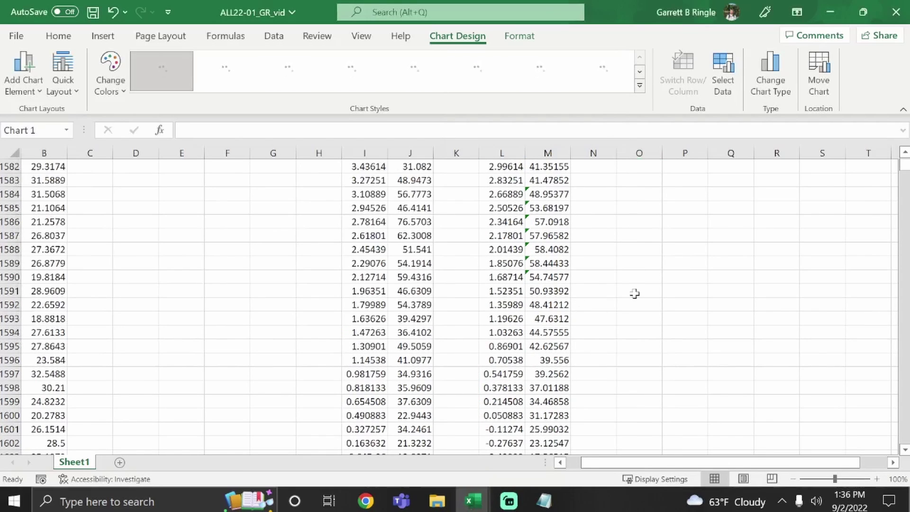
scroll(619, 131, "up", 7)
scroll(636, 295, "up", 20)
scroll(633, 294, "up", 20)
scroll(628, 236, "up", 8)
scroll(627, 245, "up", 1)
scroll(625, 246, "up", 6)
scroll(625, 246, "up", 20)
scroll(623, 247, "up", 20)
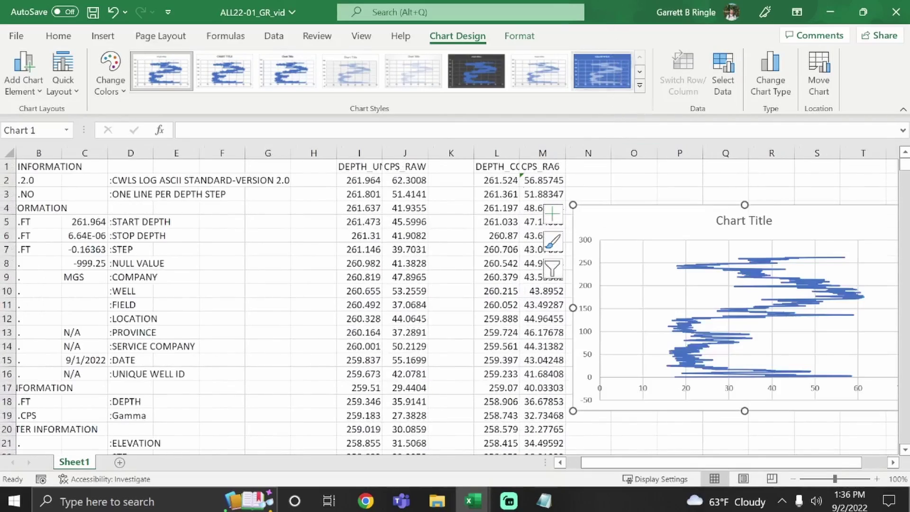
Open the chart's Format Chart Area settings and drag the chart left over the data
left_click(648, 179)
left_click(677, 213)
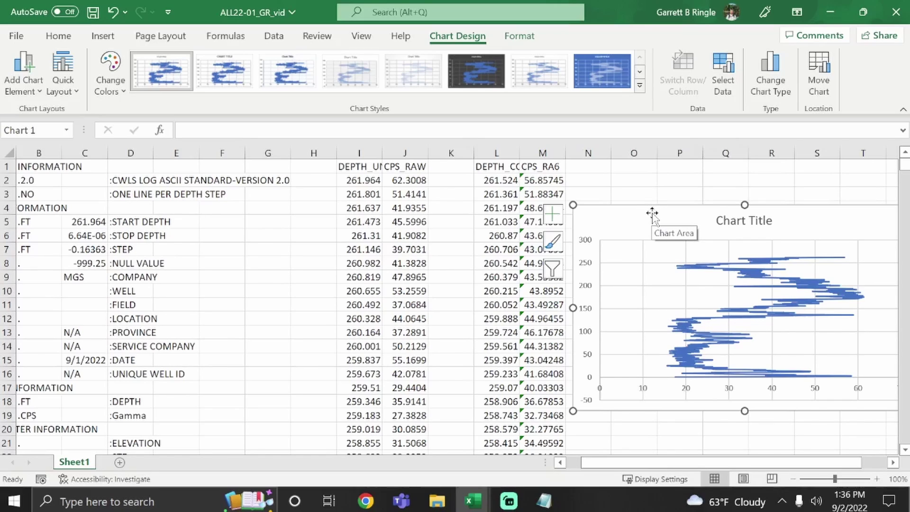
right_click(652, 214)
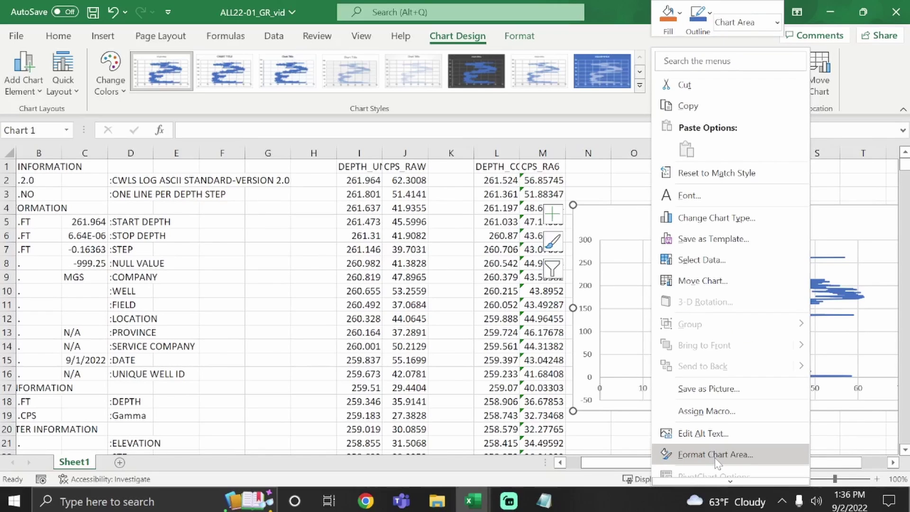
left_click(714, 455)
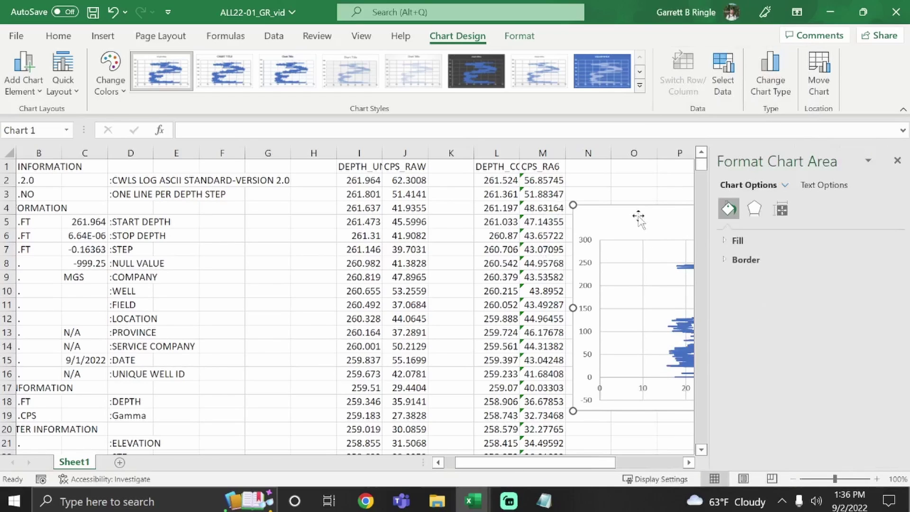
left_click_drag(596, 216, 200, 227)
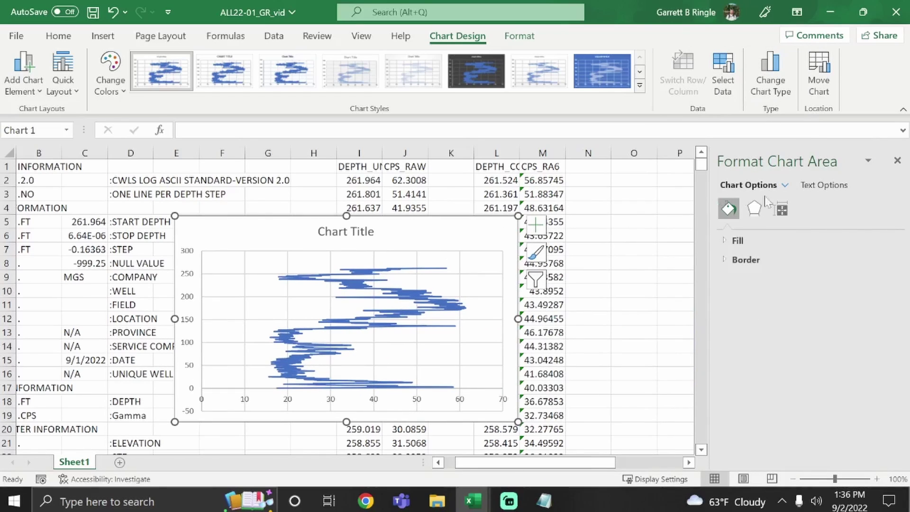
Give the chart area no fill and no outline, and move it into columns N–T
left_click(736, 241)
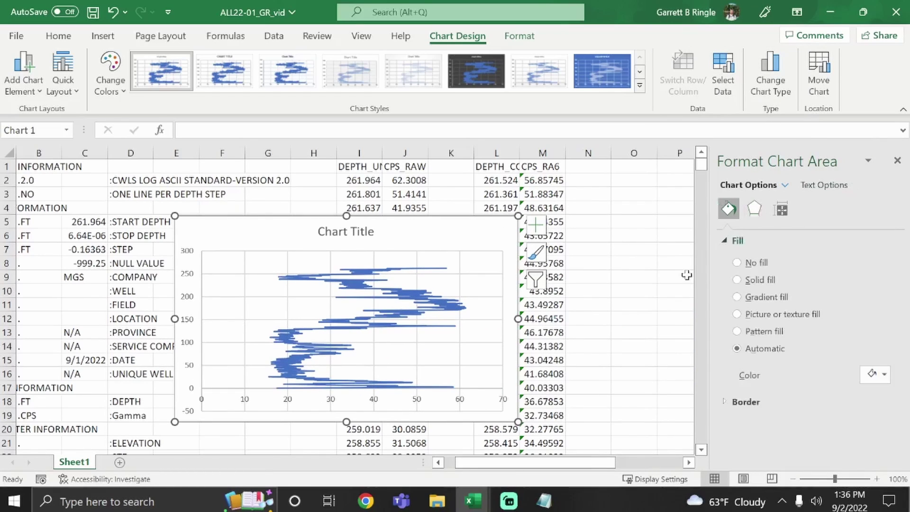
left_click(756, 264)
left_click(761, 372)
left_click(739, 395)
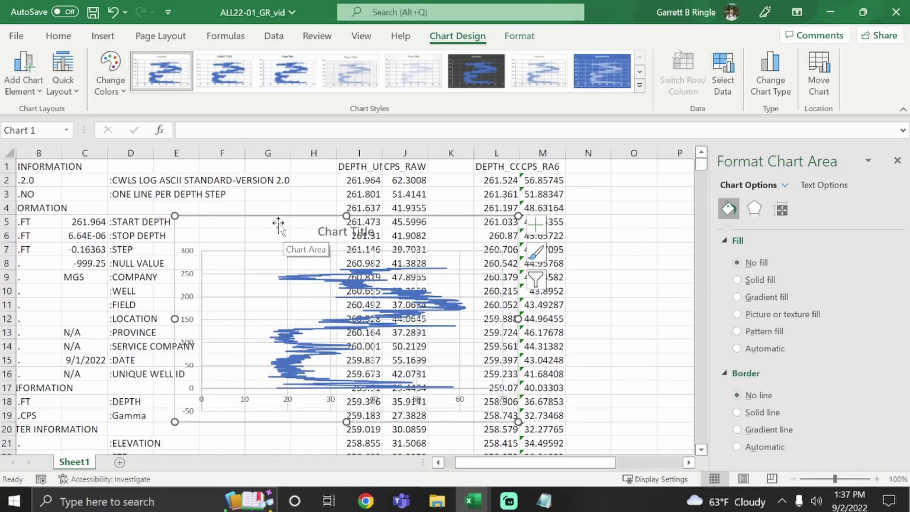
left_click_drag(274, 223, 414, 218)
left_click_drag(540, 462, 608, 462)
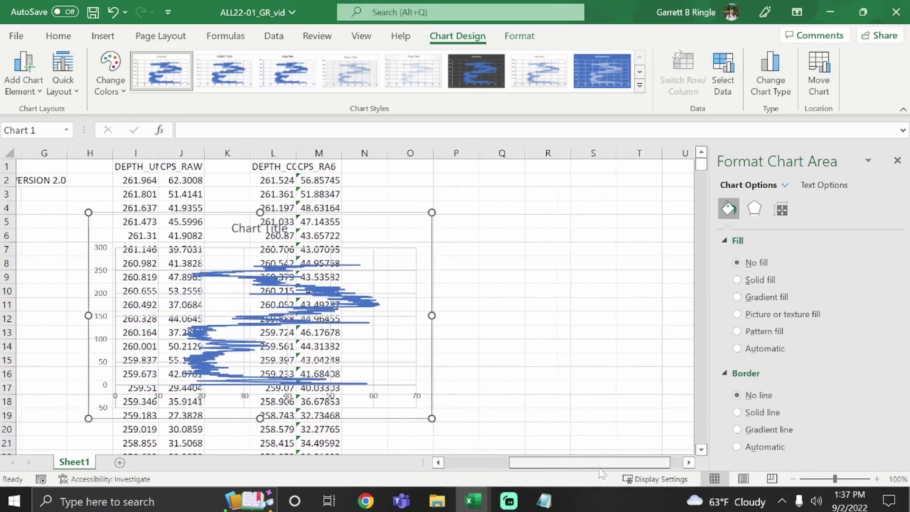
left_click_drag(328, 224, 584, 174)
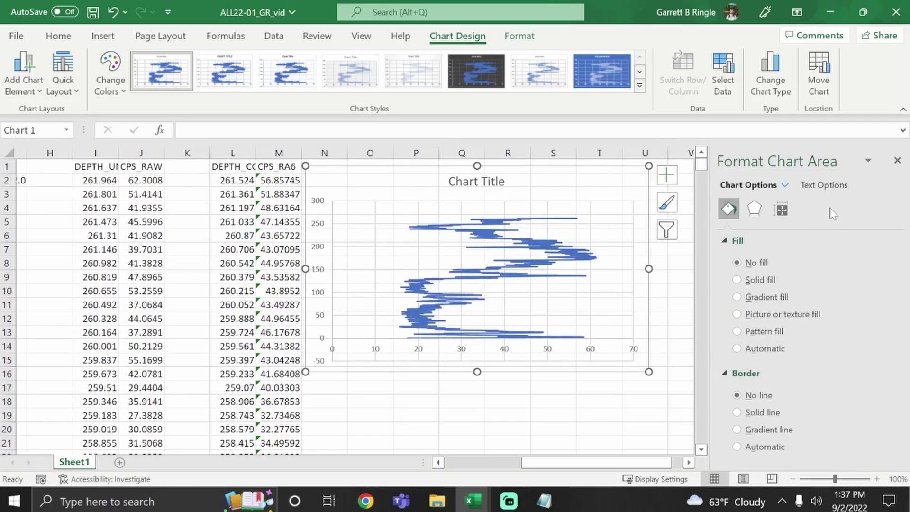
Replace the chart title placeholder with 'ALL 22-01 GAMMA-RAY LOG'
left_click(784, 186)
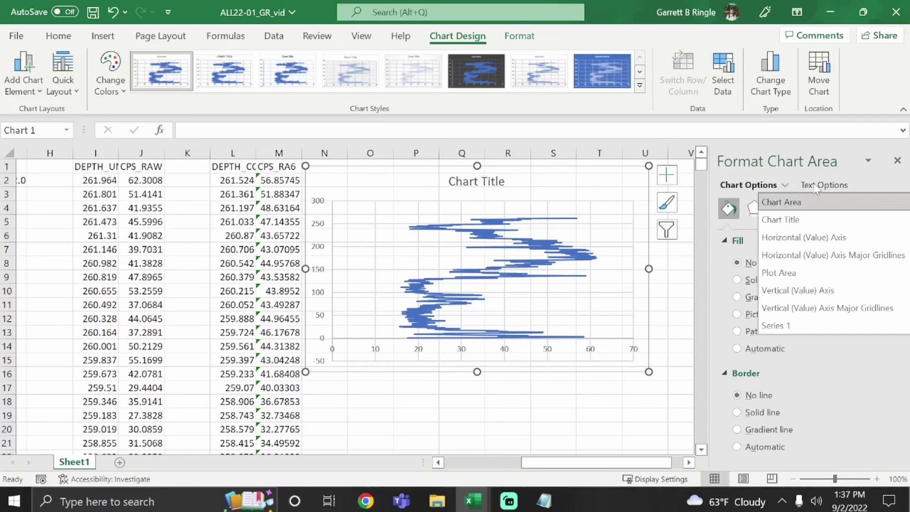
left_click(453, 192)
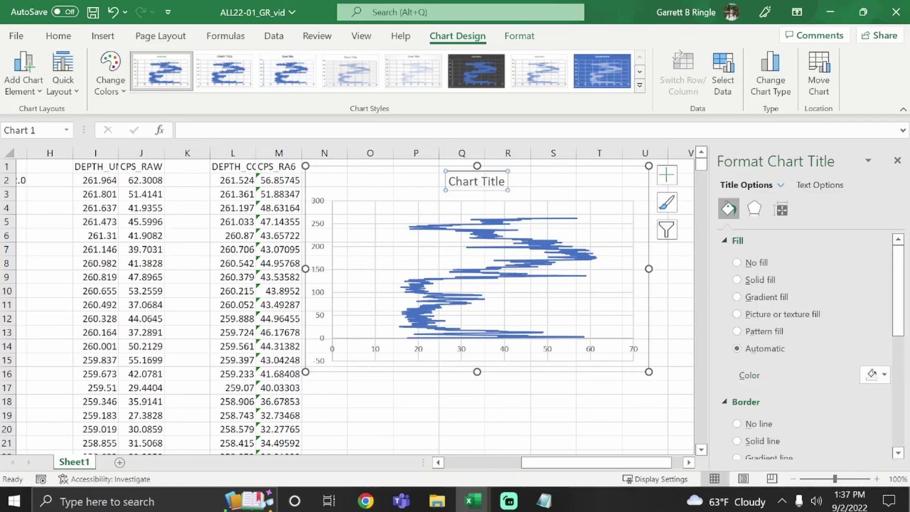
triple_click(475, 181)
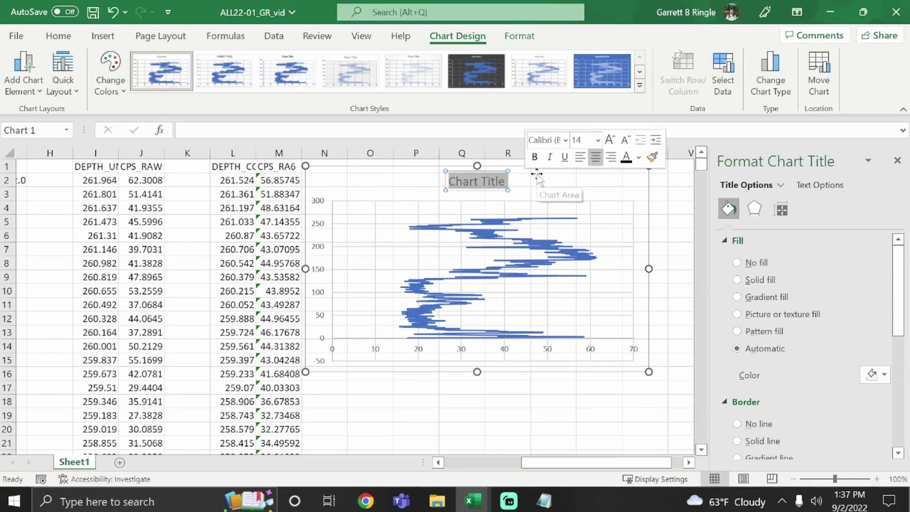
type("ALL")
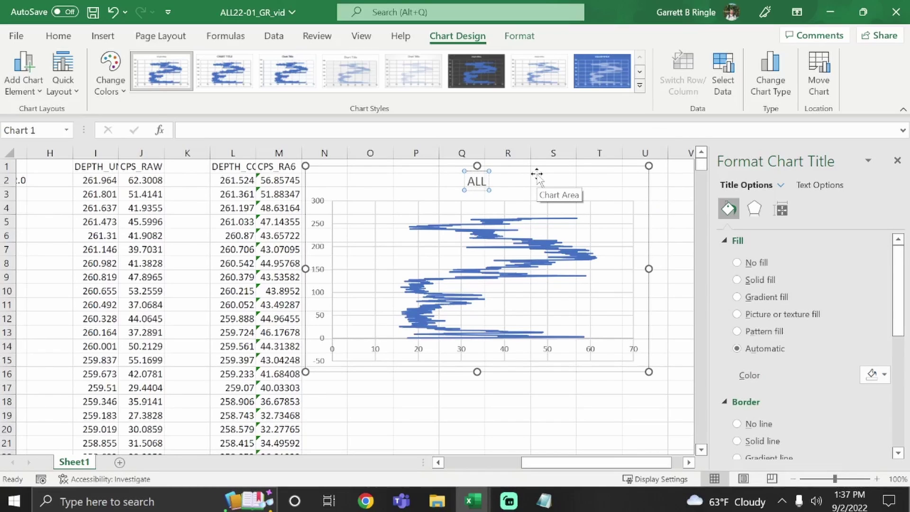
type(" 22-01 GAMMA-RA")
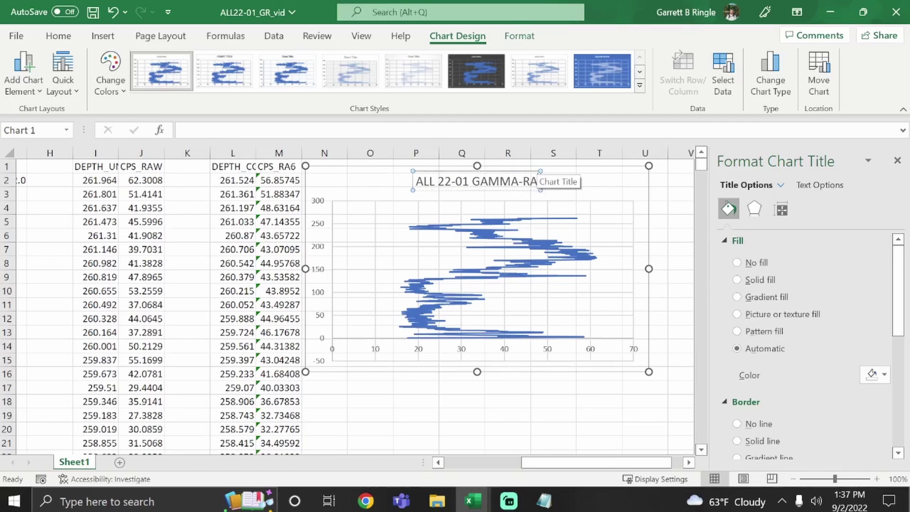
type("Y")
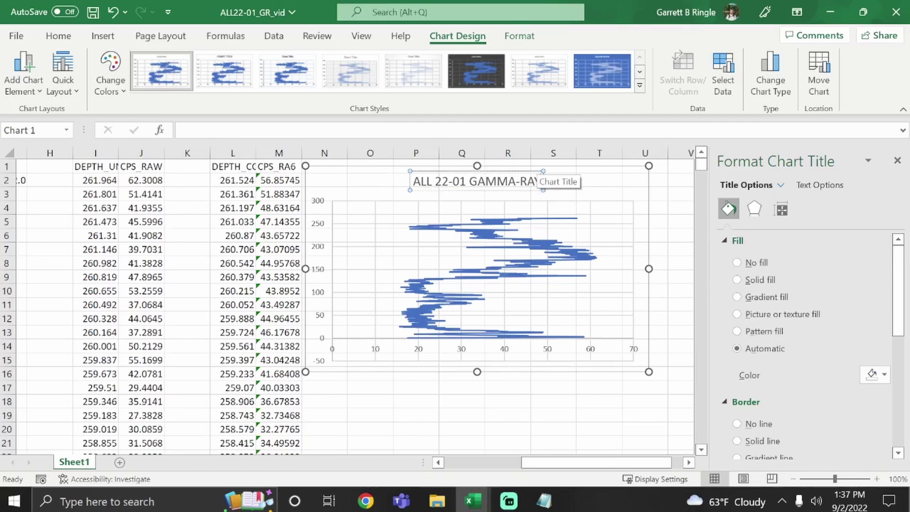
type(" L")
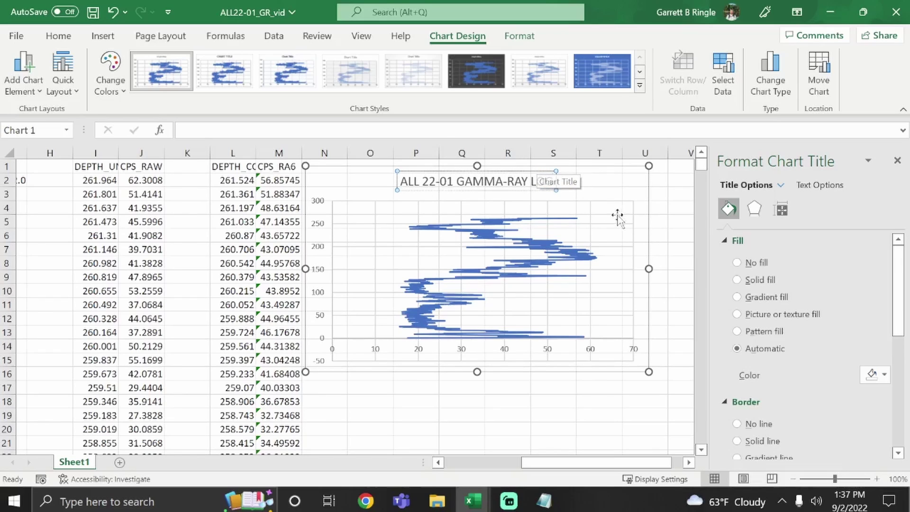
type("OG")
left_click(577, 178)
Select the full chart title text and make it bold
left_click(533, 183)
double_click(534, 182)
left_click_drag(400, 182, 556, 182)
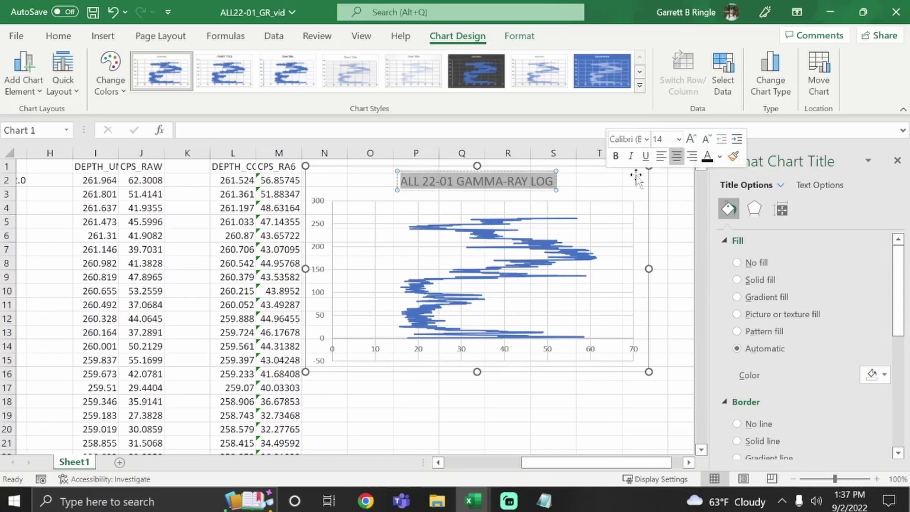
left_click(616, 156)
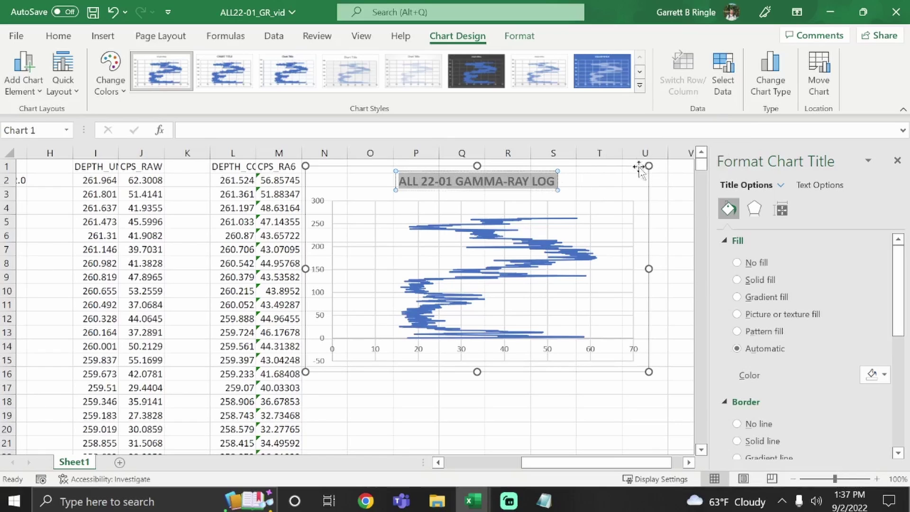
left_click_drag(456, 182, 523, 184)
triple_click(523, 184)
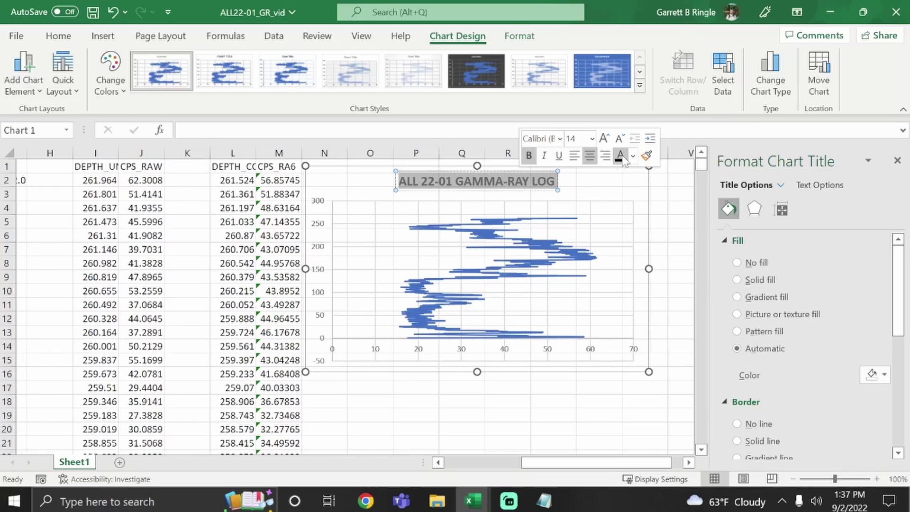
left_click(605, 183)
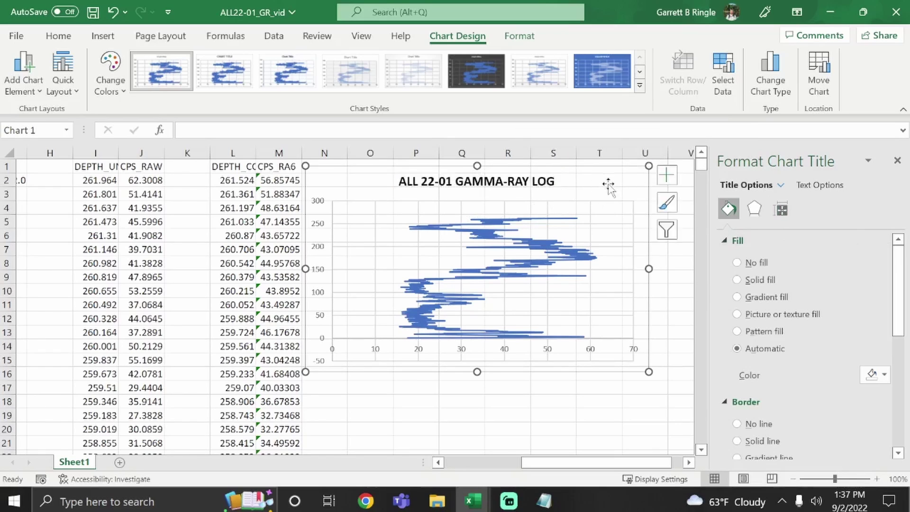
left_click(667, 175)
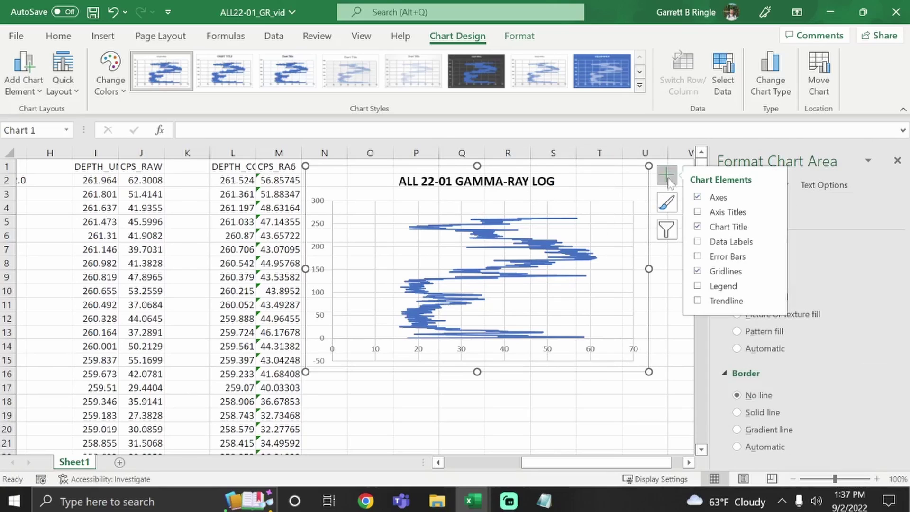
Show axis titles on both axes and add primary minor horizontal gridlines
left_click(698, 213)
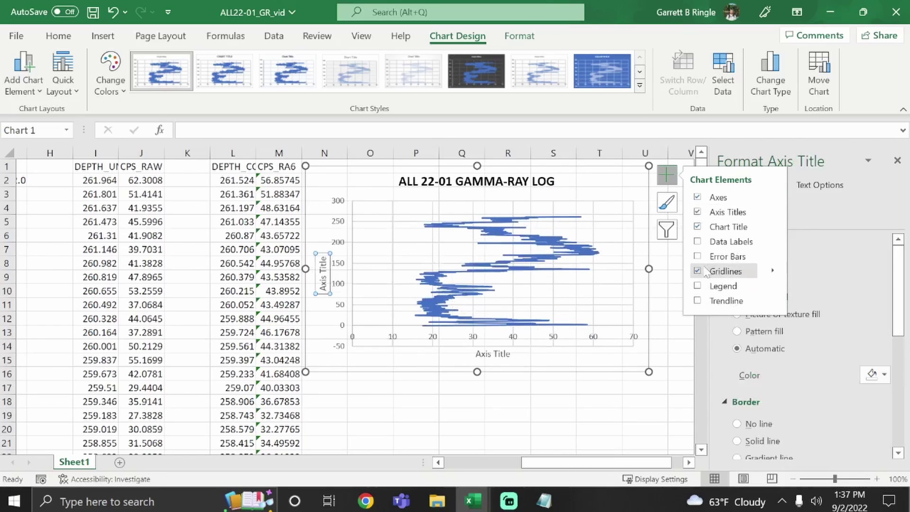
left_click(772, 273)
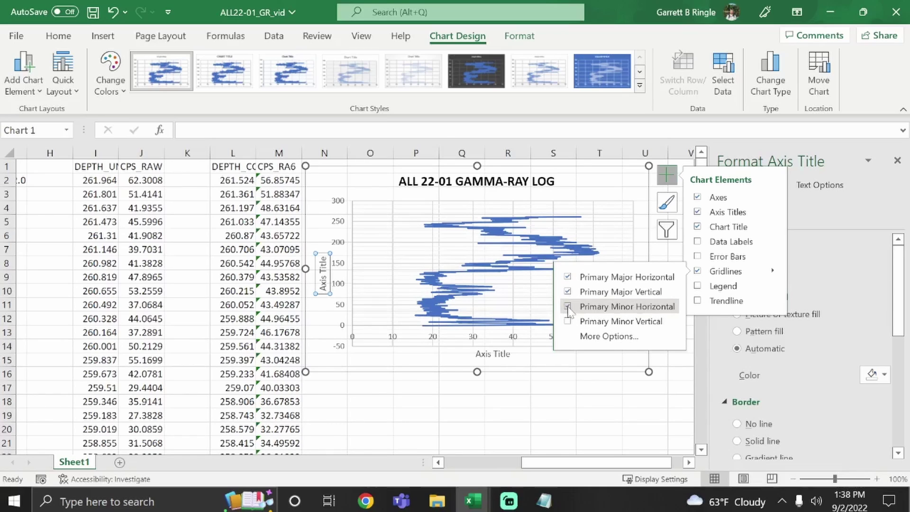
left_click(596, 364)
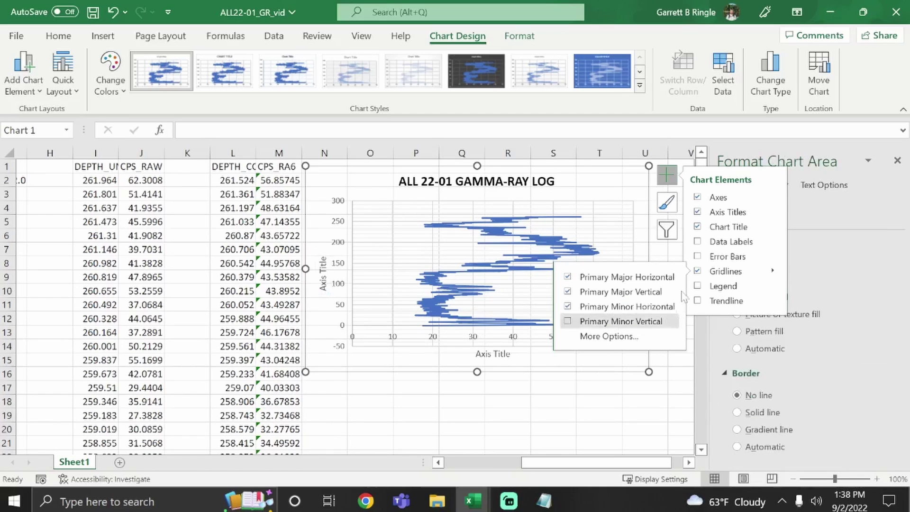
left_click(667, 176)
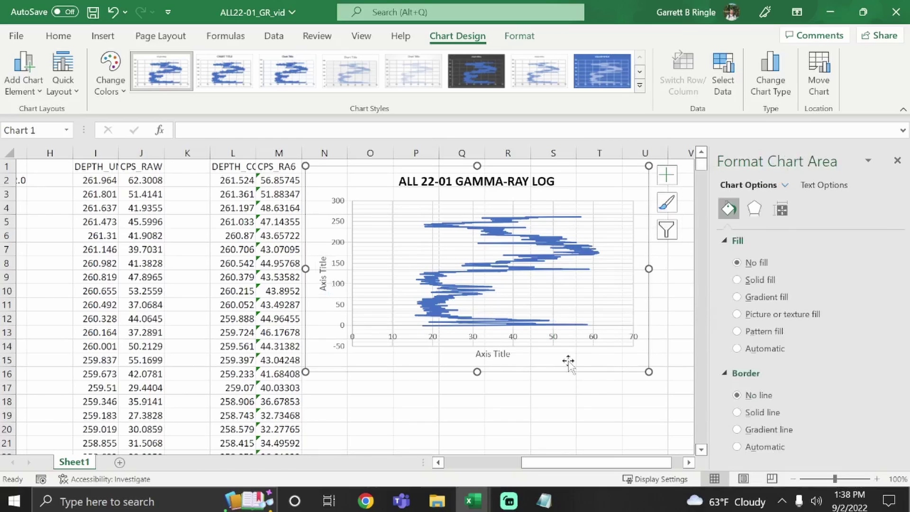
Stretch the chart taller by dragging its bottom edge downward
left_click_drag(518, 370, 530, 368)
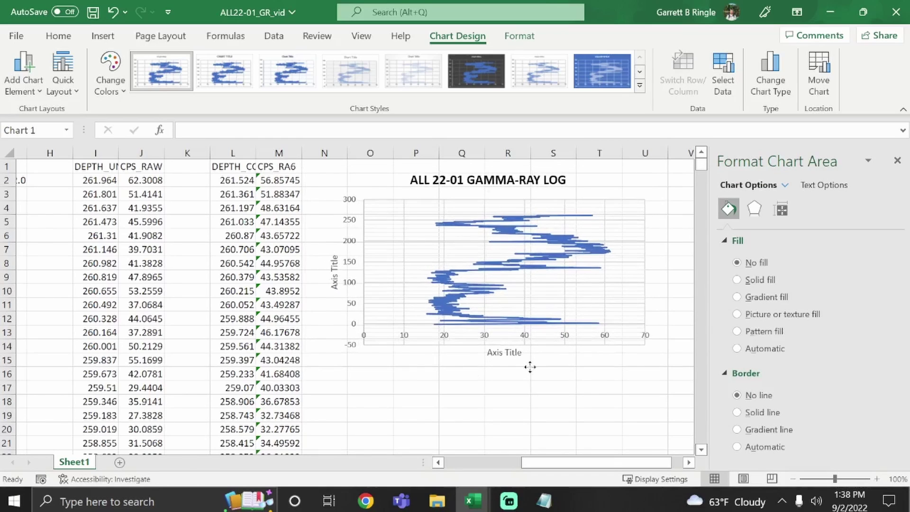
left_click(785, 187)
left_click(511, 367)
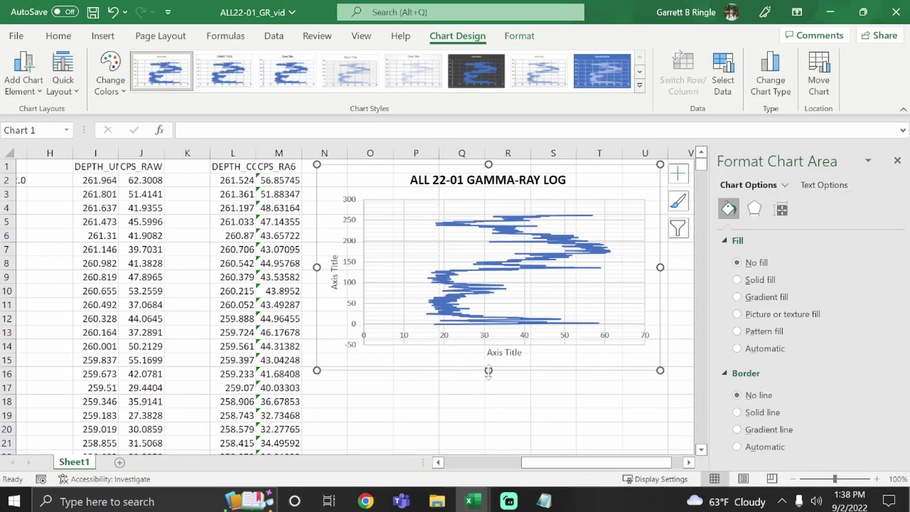
mouse_move(488, 370)
left_mouse_down()
mouse_move(493, 459)
mouse_move(495, 409)
left_mouse_up()
scroll(492, 416, "up", 2)
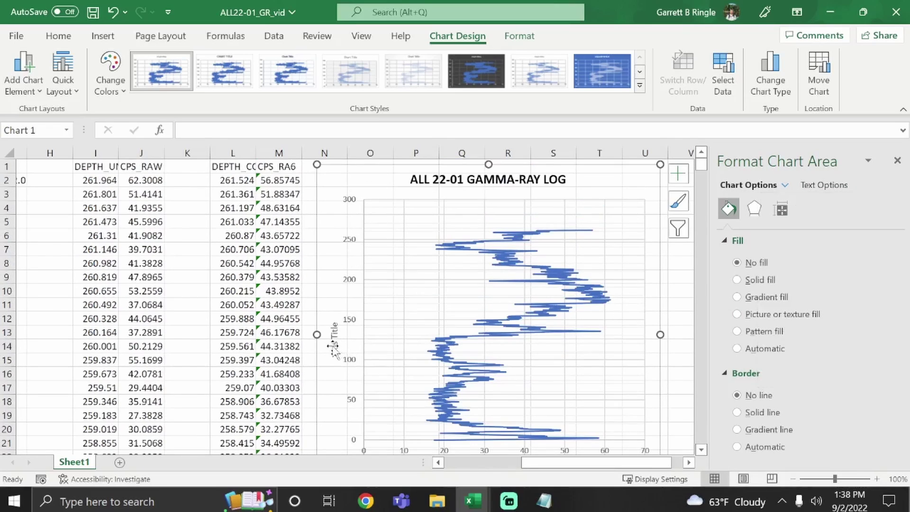
Title the vertical axis 'DEPTH (feet) BGL'
left_click(334, 339)
triple_click(335, 340)
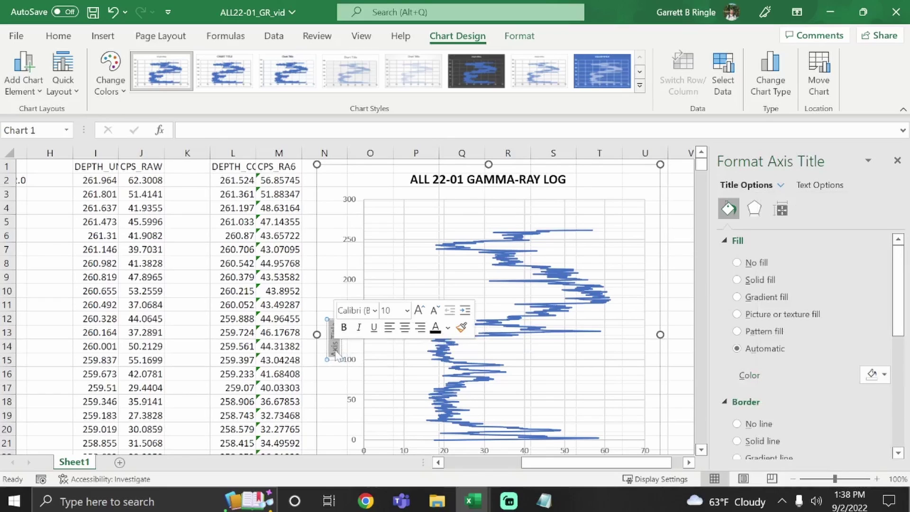
type("DEPT")
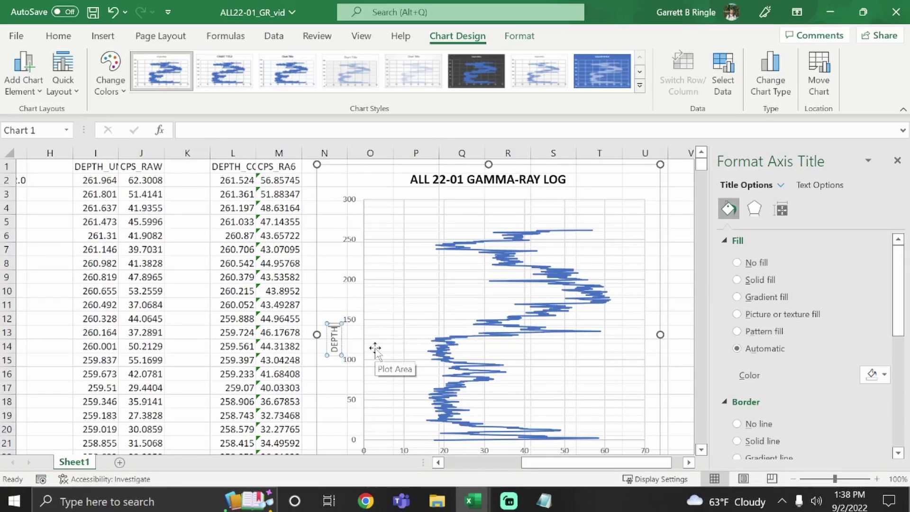
type("H")
type(" (feet)")
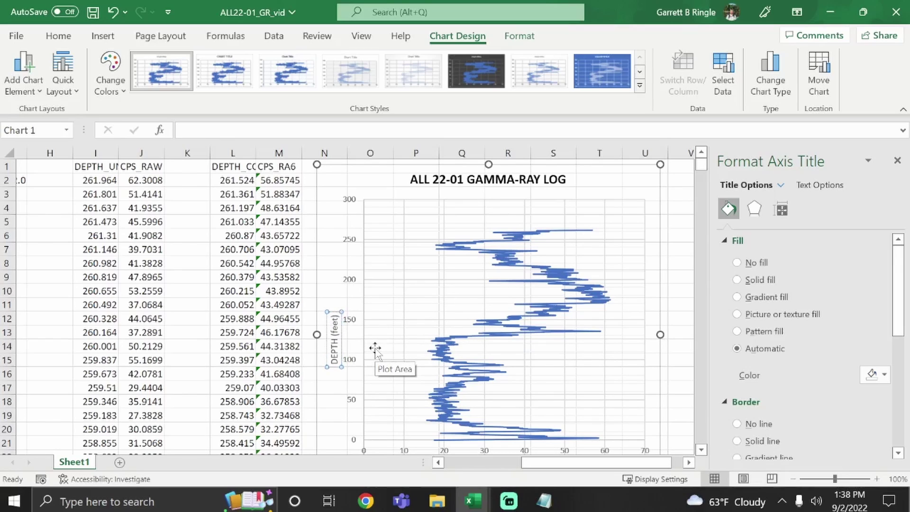
type(" BGL")
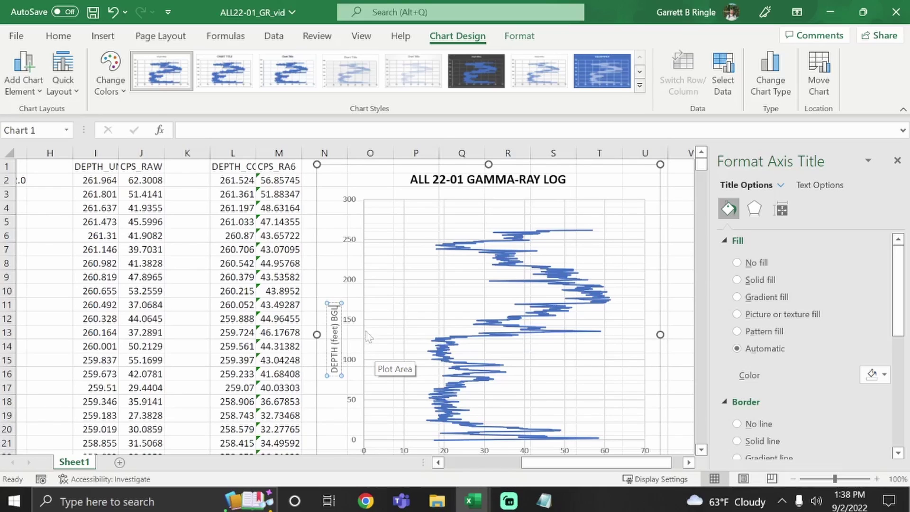
left_click_drag(335, 371, 334, 305)
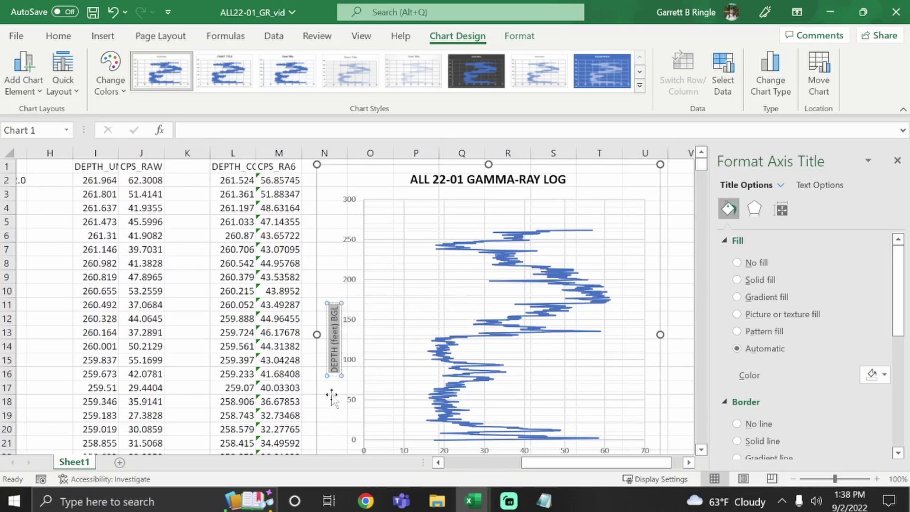
key("Escape")
key("Escape")
scroll(450, 353, "down", 4)
Title the horizontal axis 'CPS'
left_click(505, 321)
triple_click(501, 324)
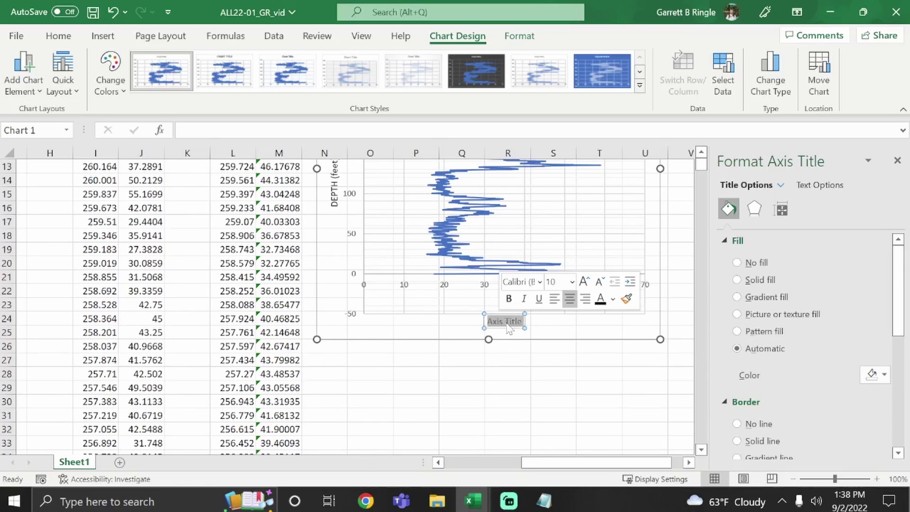
type("CPS")
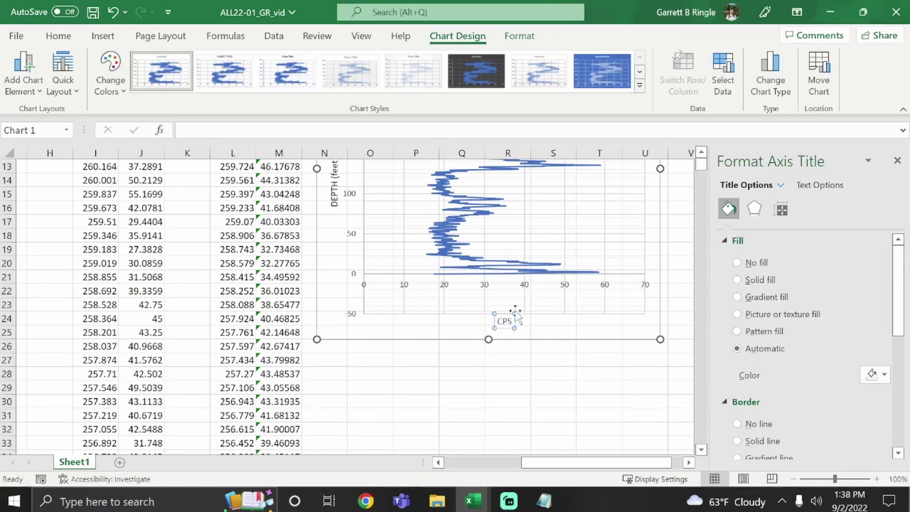
double_click(505, 321)
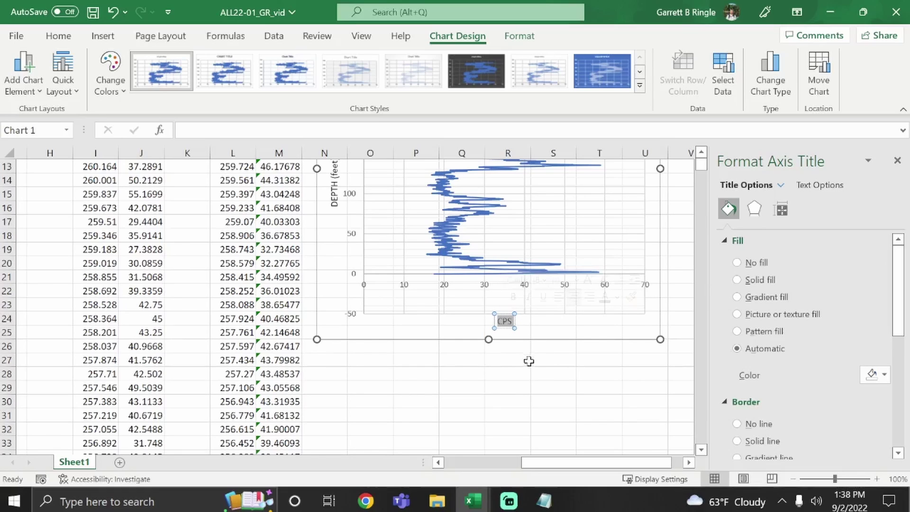
left_click(576, 327)
scroll(562, 334, "up", 4)
Give the horizontal value axis a minimum of 10 and a maximum of 90
left_click(779, 184)
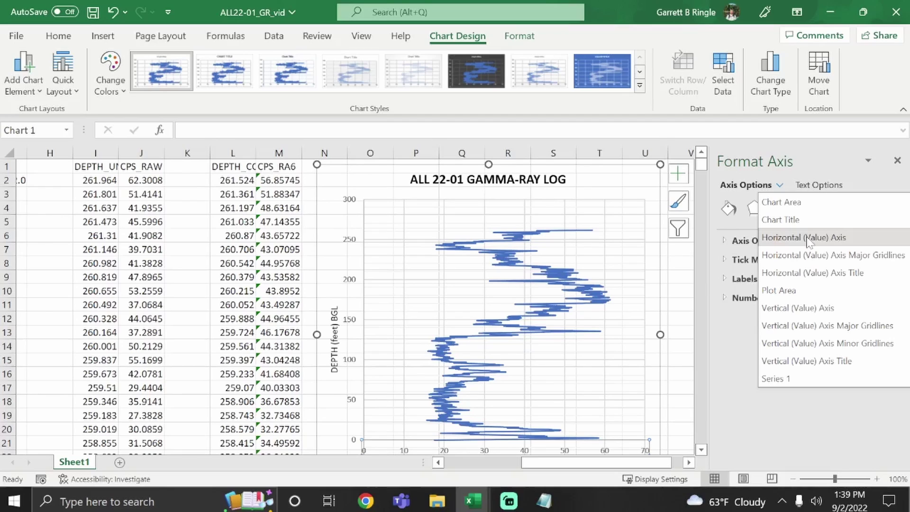
left_click(807, 242)
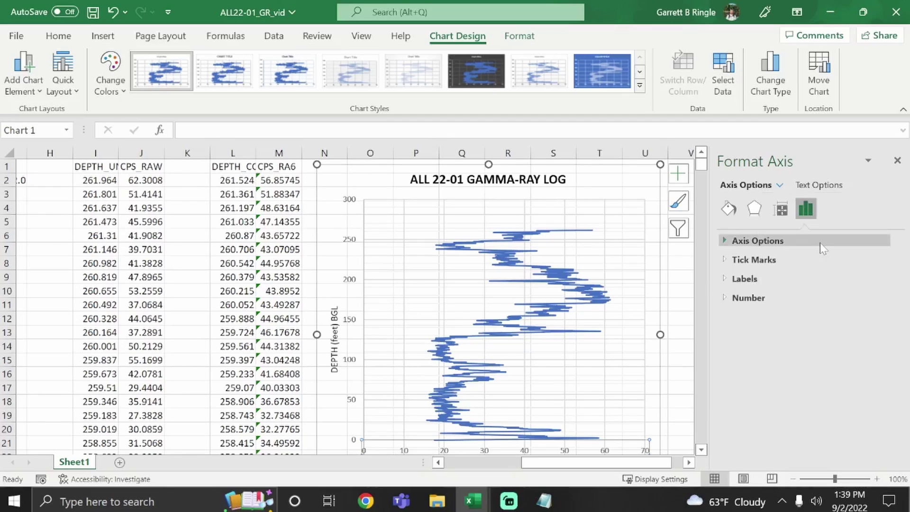
left_click(779, 242)
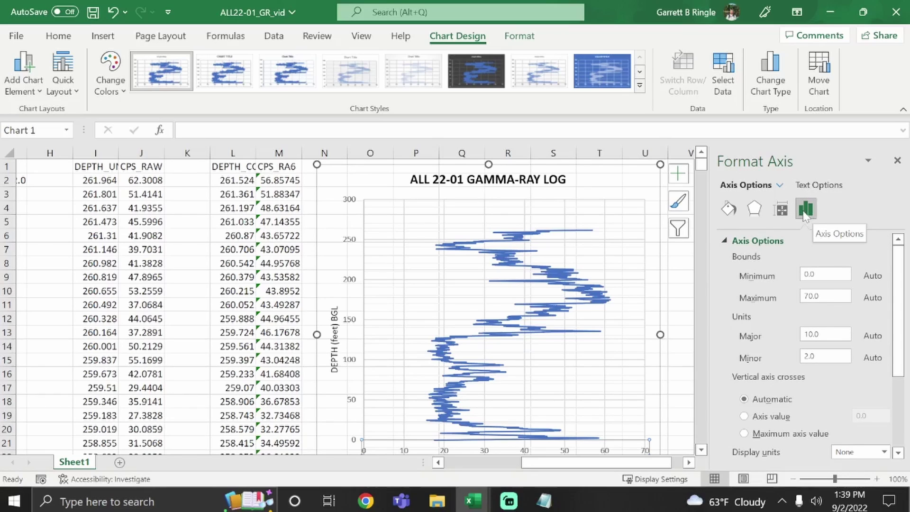
scroll(717, 274, "down", 1)
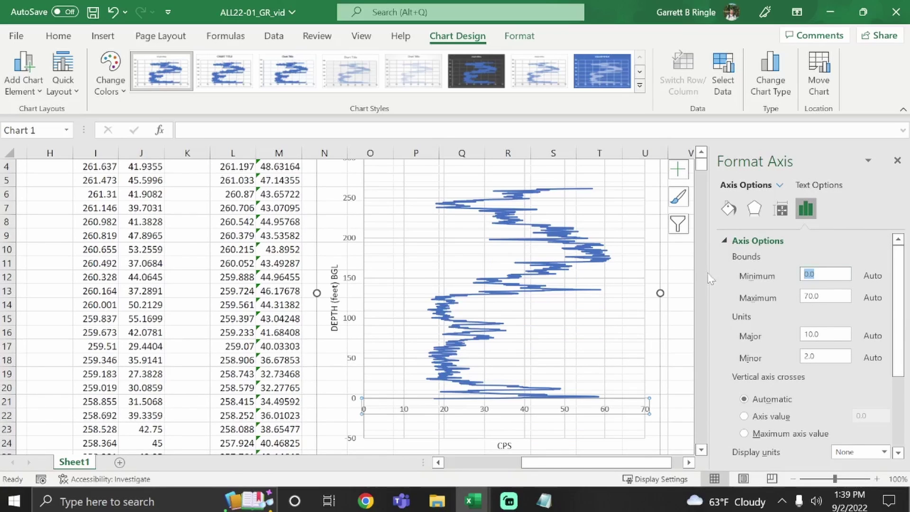
type("10")
key("Return")
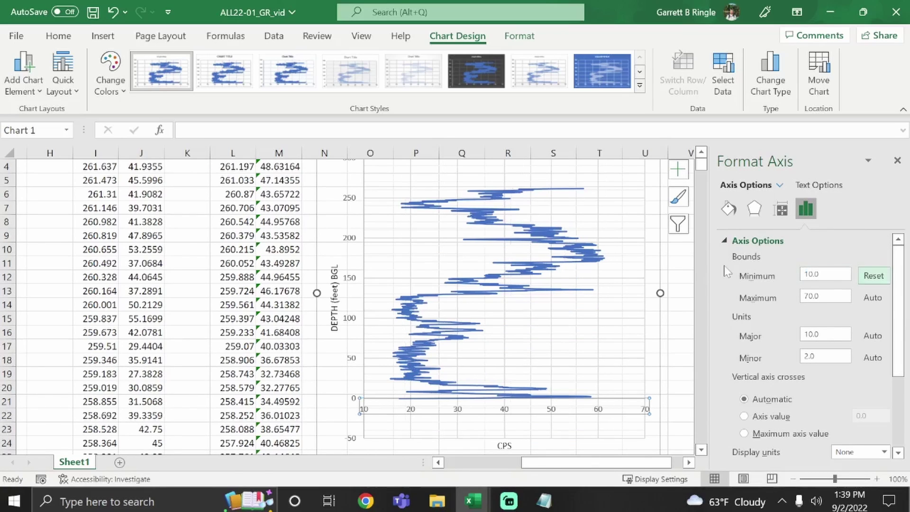
key("Tab")
type("90")
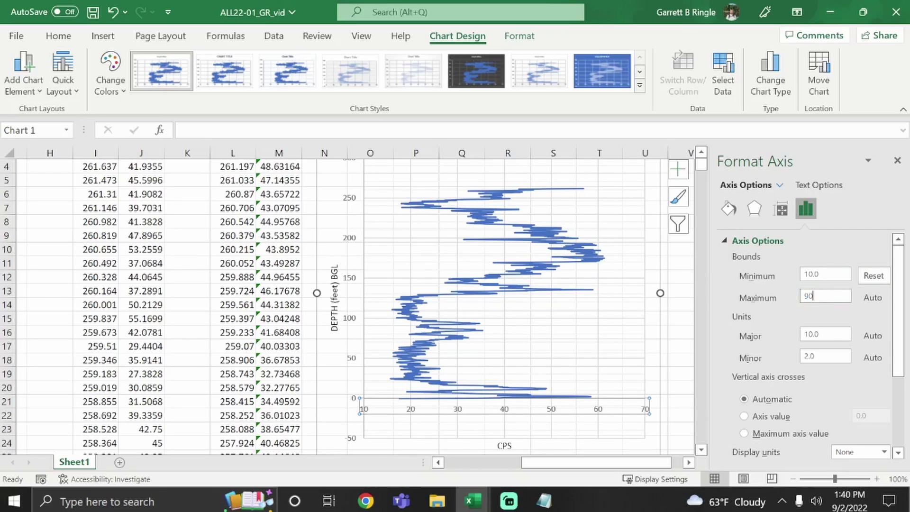
key("Return")
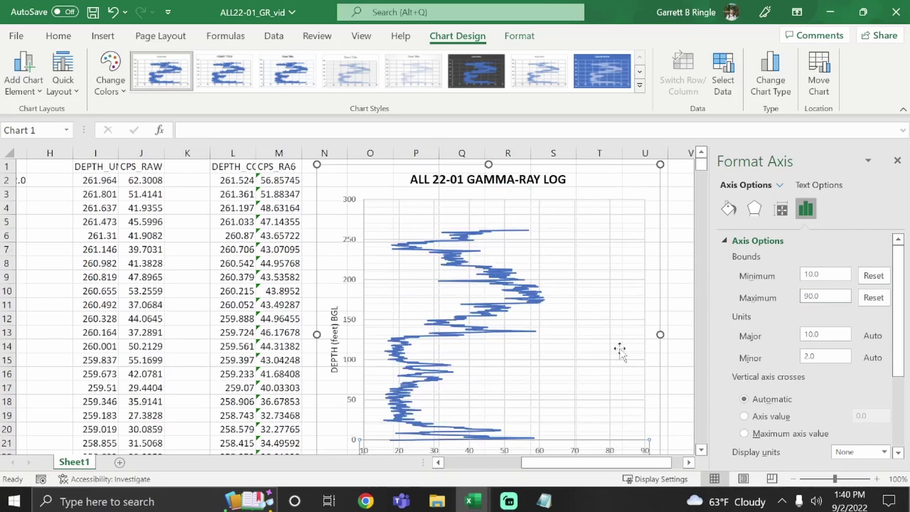
key("Tab")
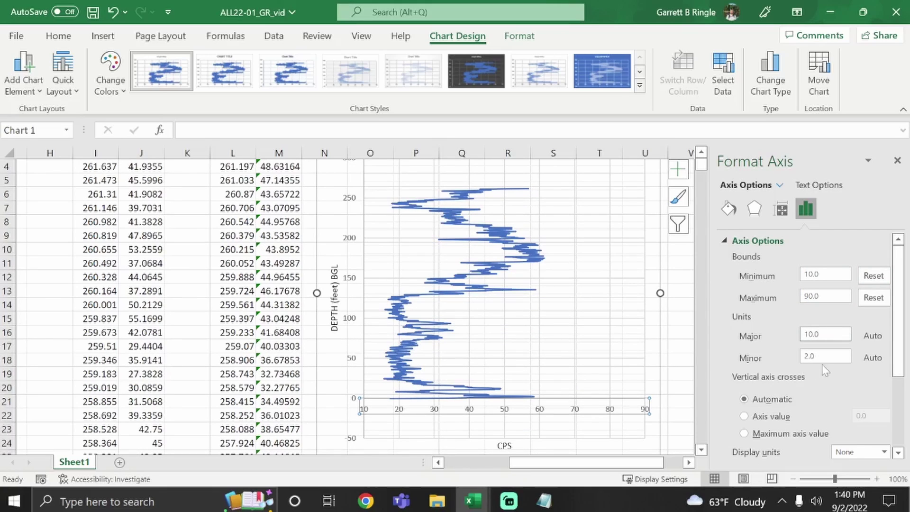
key("Tab")
type("5")
Commit the minor unit of 5 and make the CPS axis line black
left_click(839, 400)
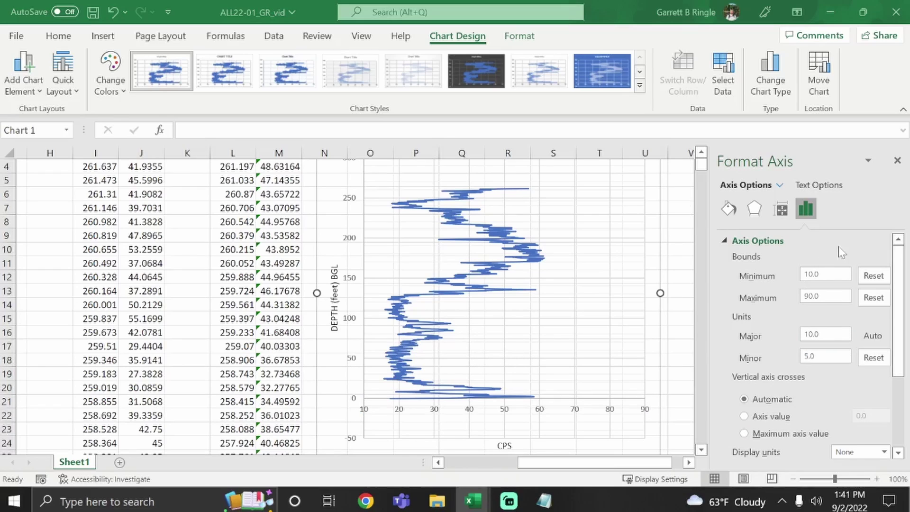
left_click(728, 208)
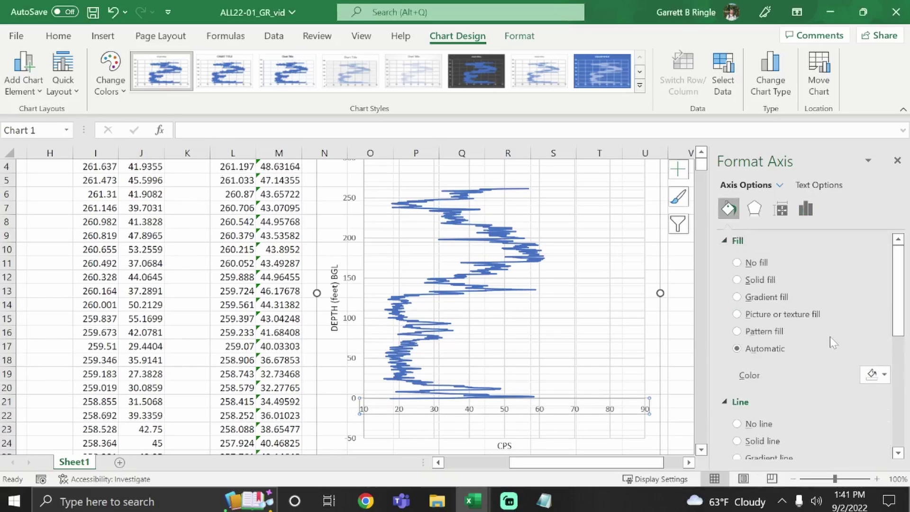
scroll(830, 342, "down", 1)
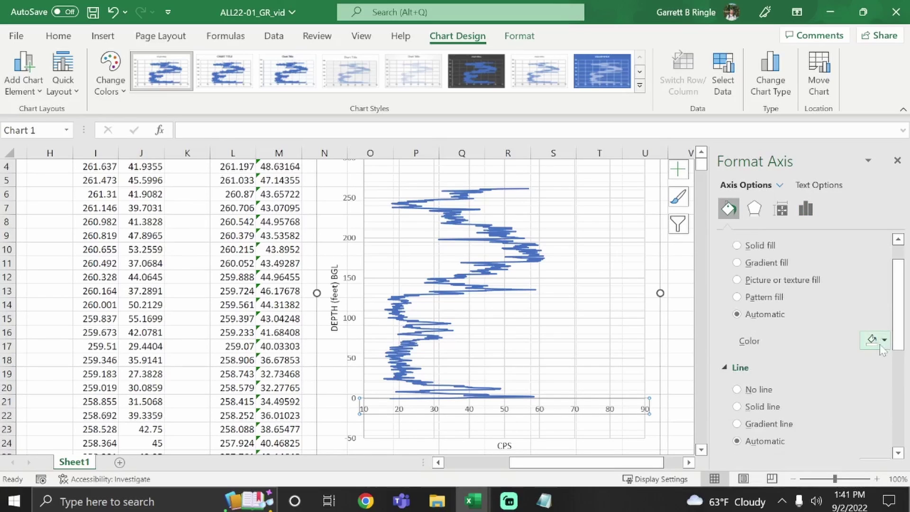
scroll(838, 340, "down", 1)
scroll(839, 340, "down", 1)
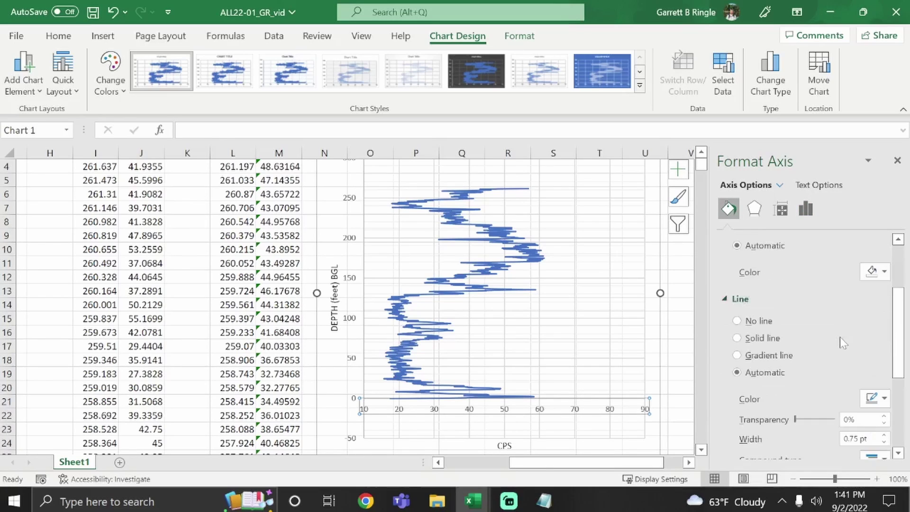
left_click(877, 399)
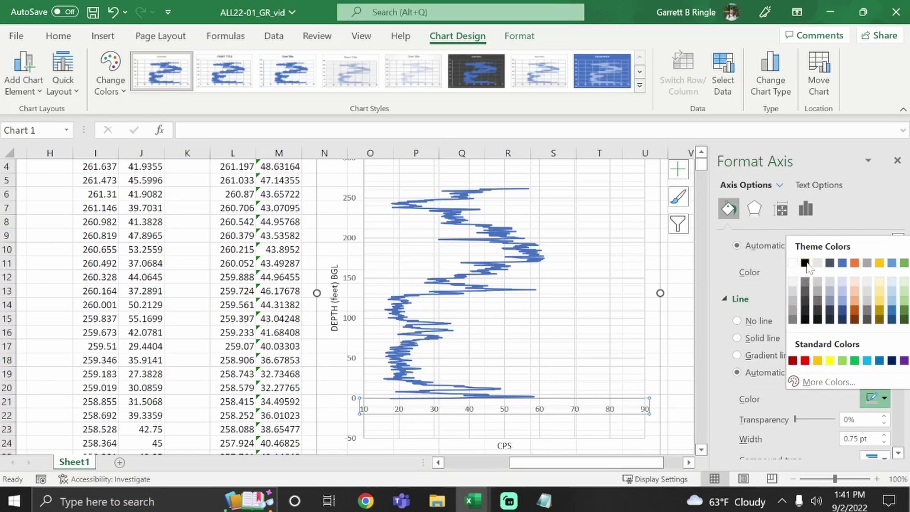
left_click(805, 263)
left_click(434, 284)
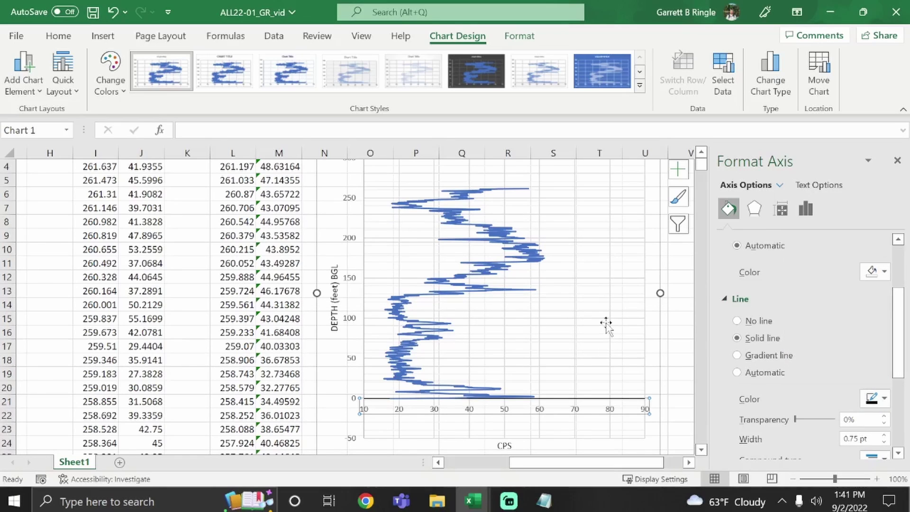
scroll(605, 326, "down", 1)
scroll(794, 358, "down", 1)
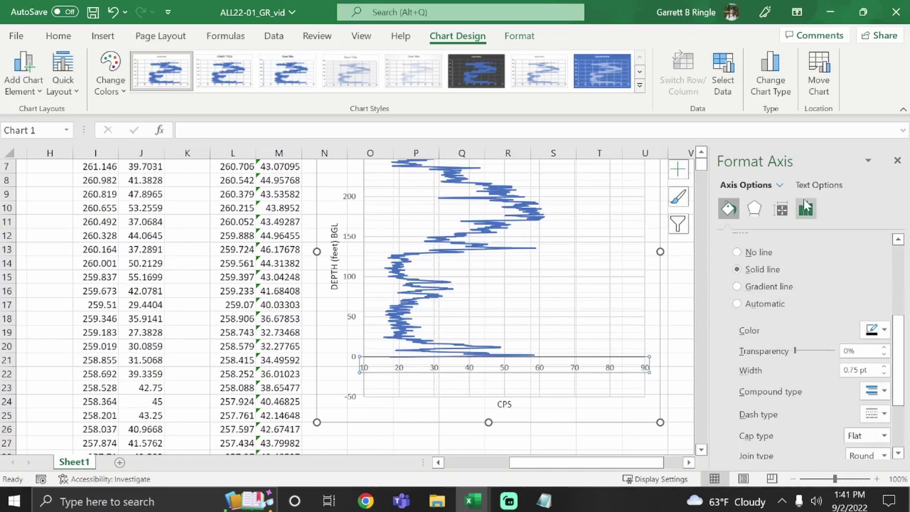
Set the CPS axis major tick marks to Outside and its line width to 0.25 pt
left_click(806, 208)
left_click(733, 240)
left_click(724, 261)
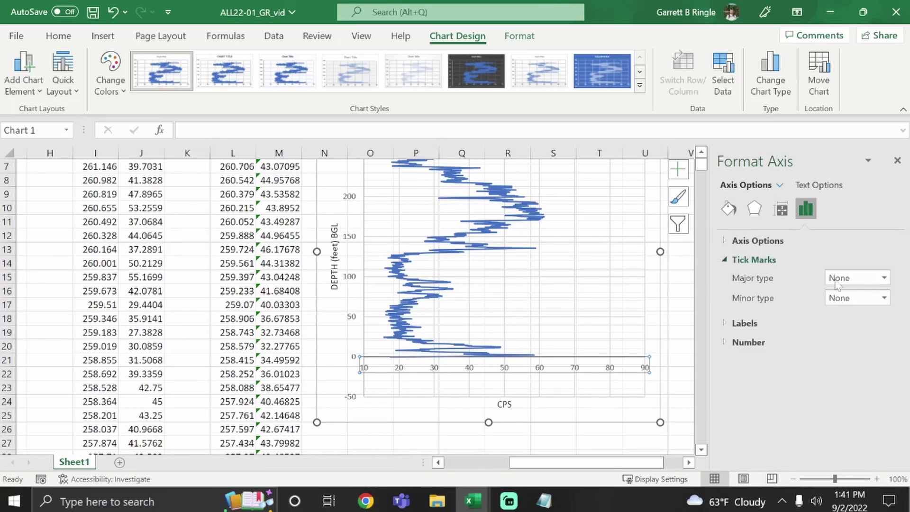
left_click(857, 278)
left_click(846, 322)
left_click(754, 209)
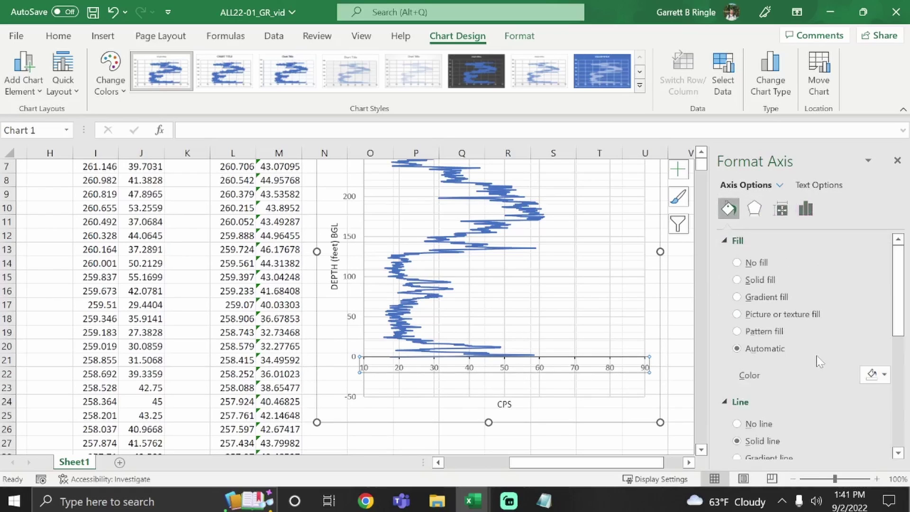
scroll(818, 362, "down", 1)
scroll(818, 361, "down", 2)
scroll(818, 362, "down", 2)
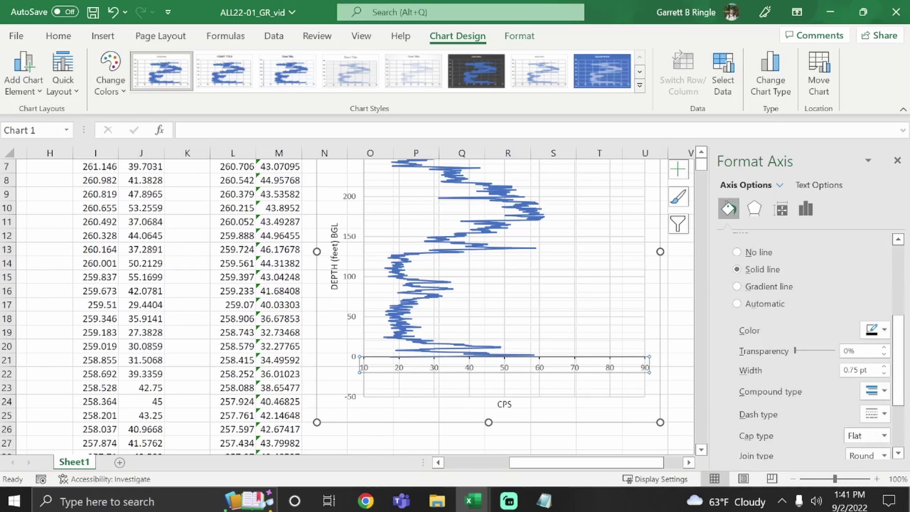
left_click_drag(849, 371, 858, 371)
type("25")
key("Return")
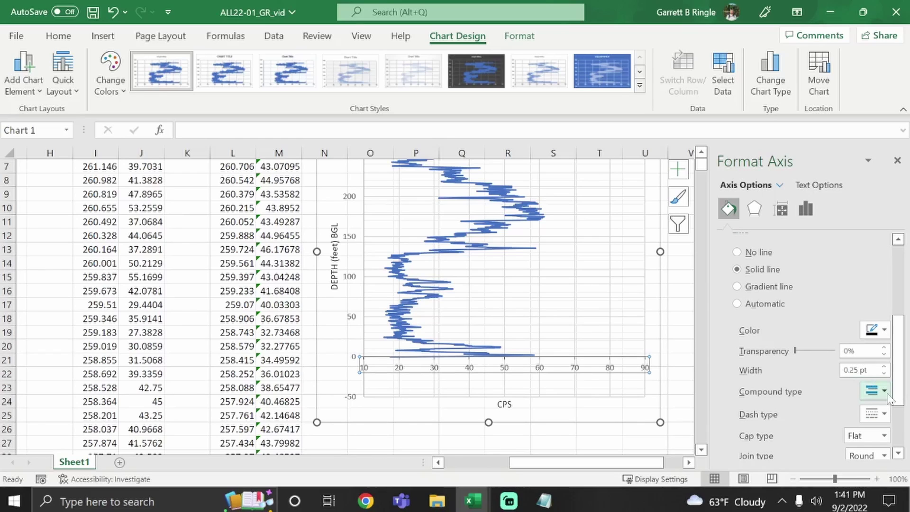
scroll(802, 200, "up", 2)
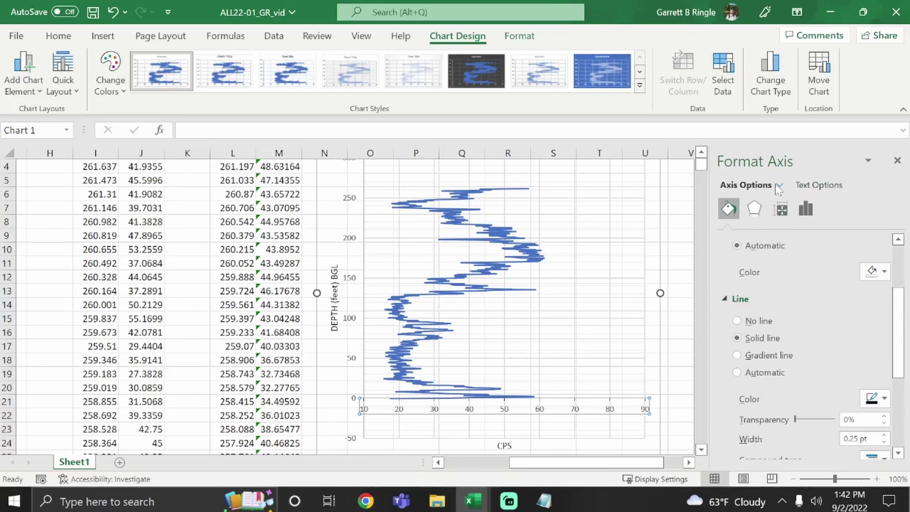
Make the Horizontal (Value) Axis Major Gridlines black with 0.25 pt width
left_click(778, 186)
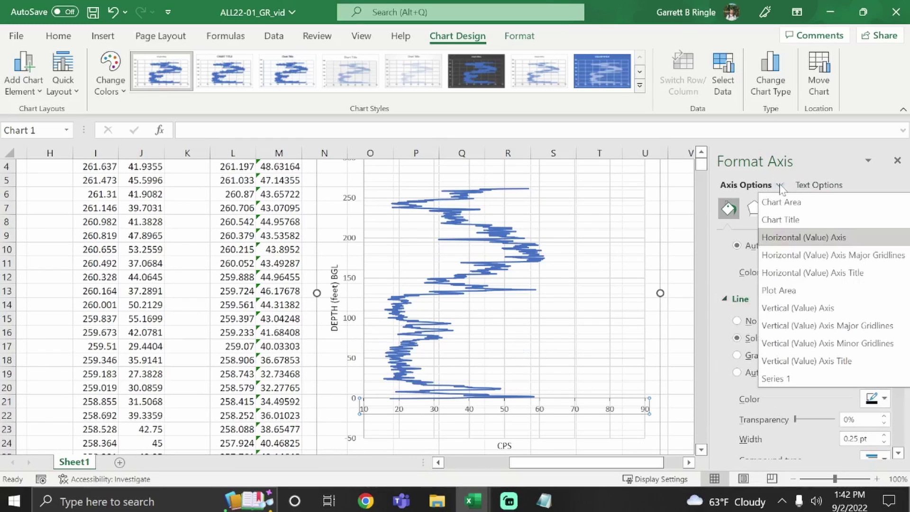
left_click(836, 256)
scroll(811, 314, "up", 1)
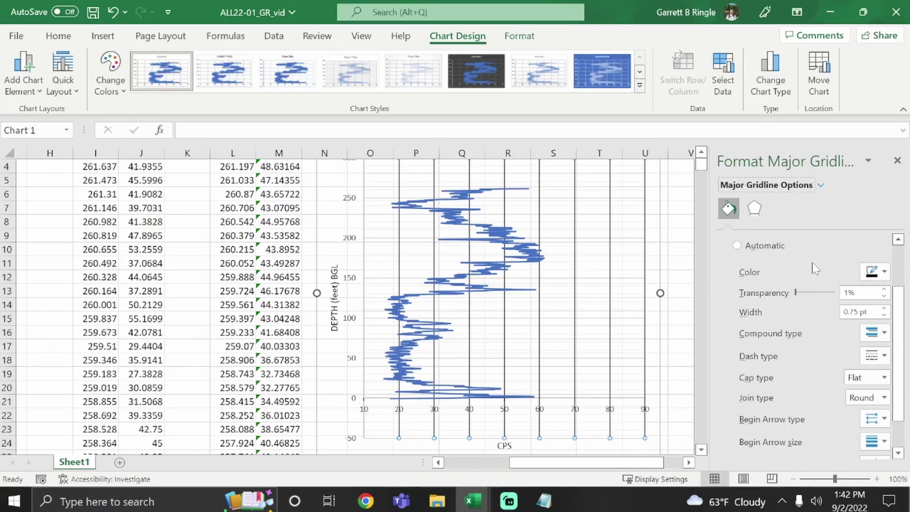
left_click(875, 272)
left_click(808, 310)
left_click(858, 312)
type("25")
key("Return")
scroll(812, 249, "down", 1)
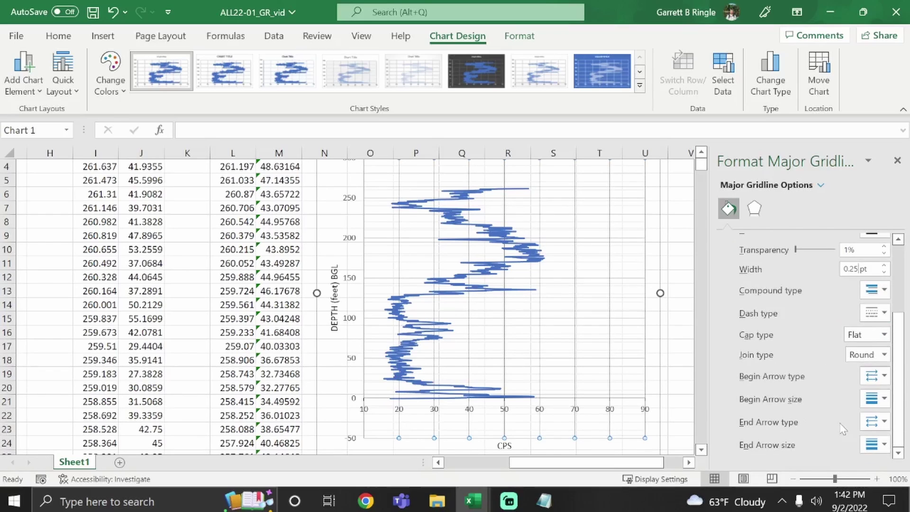
scroll(758, 258, "up", 3)
left_click(820, 185)
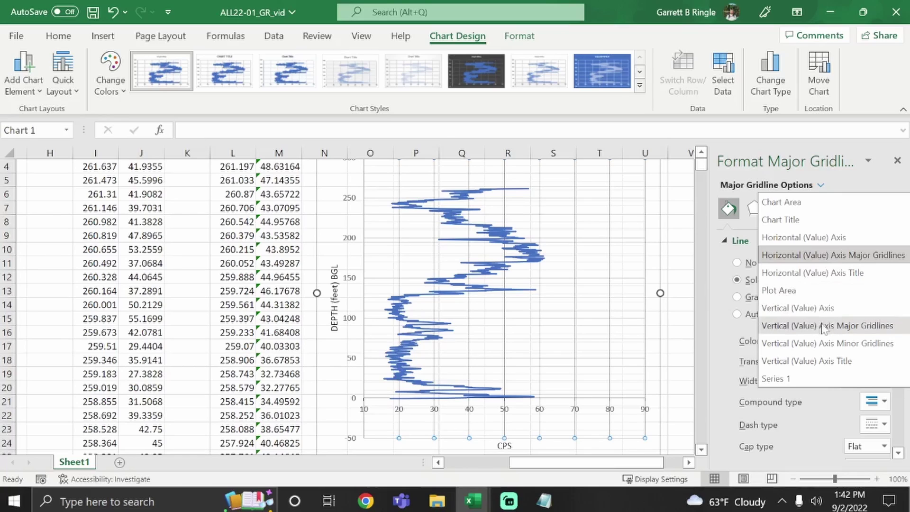
Give the depth axis a solid black line at 0.25 pt width
left_click(827, 315)
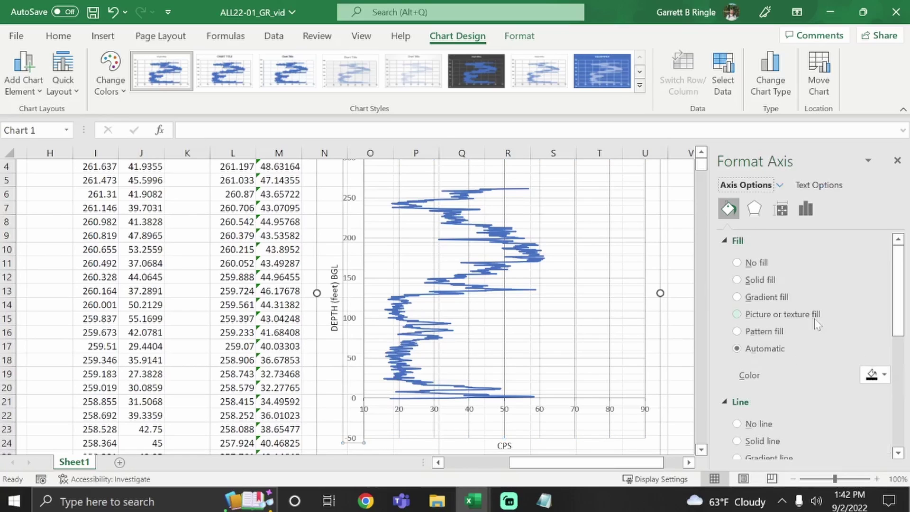
scroll(801, 329, "down", 2)
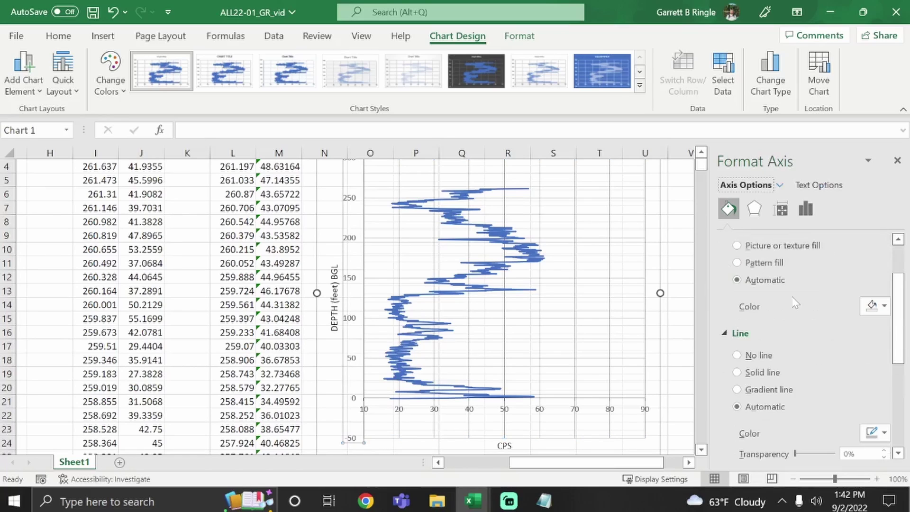
scroll(830, 369, "down", 1)
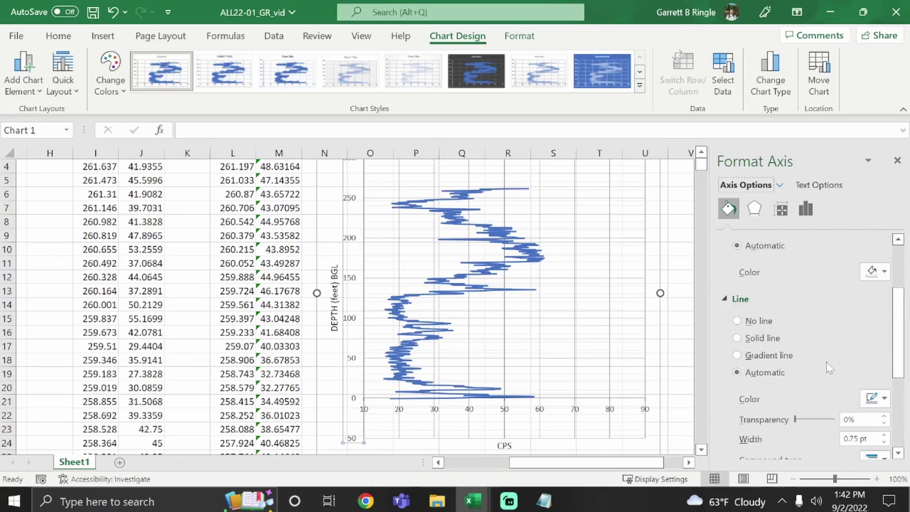
left_click(873, 399)
left_click(807, 261)
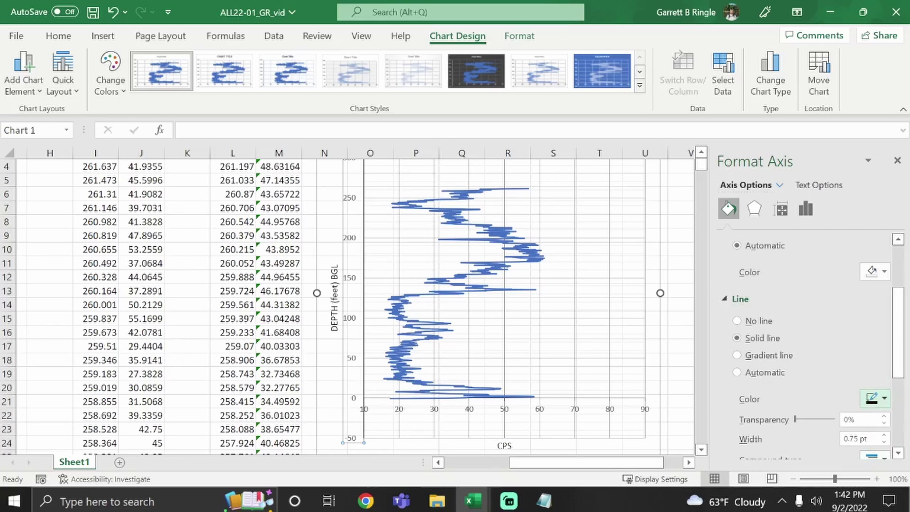
double_click(852, 439)
type("2")
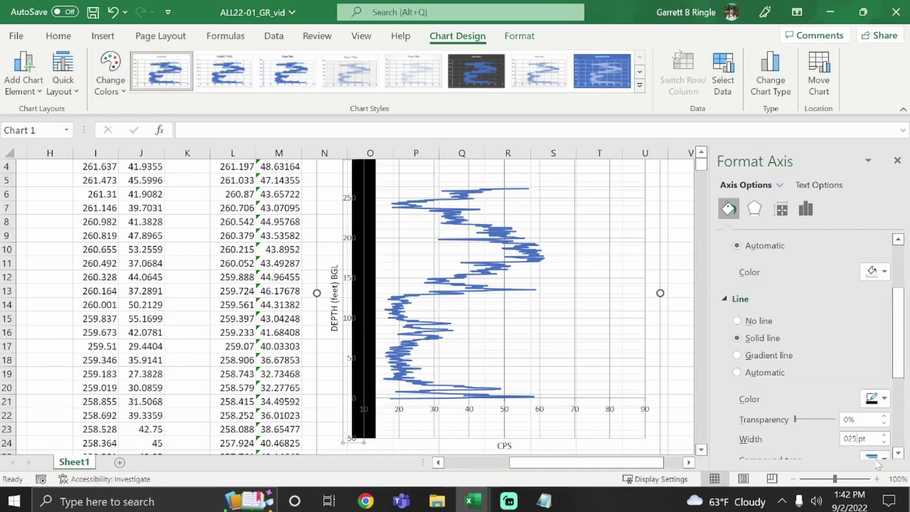
type("5")
type(".")
key("Return")
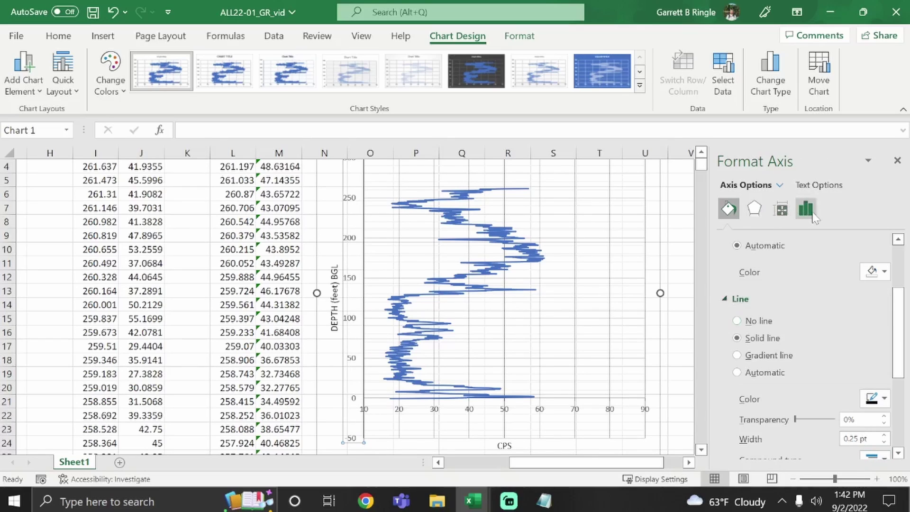
Set the depth axis bounds to 0–270, with major unit 10 and minor unit 5
left_click(806, 208)
left_click(767, 241)
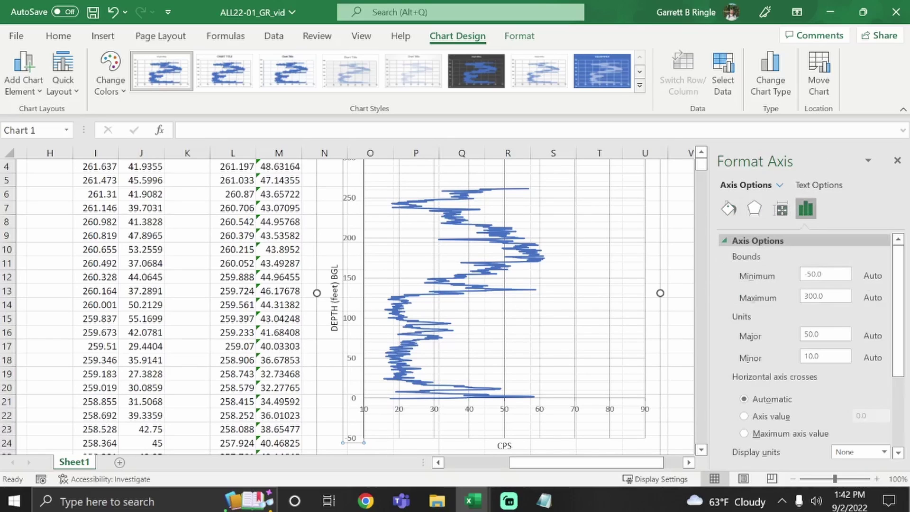
key("Tab")
type("0")
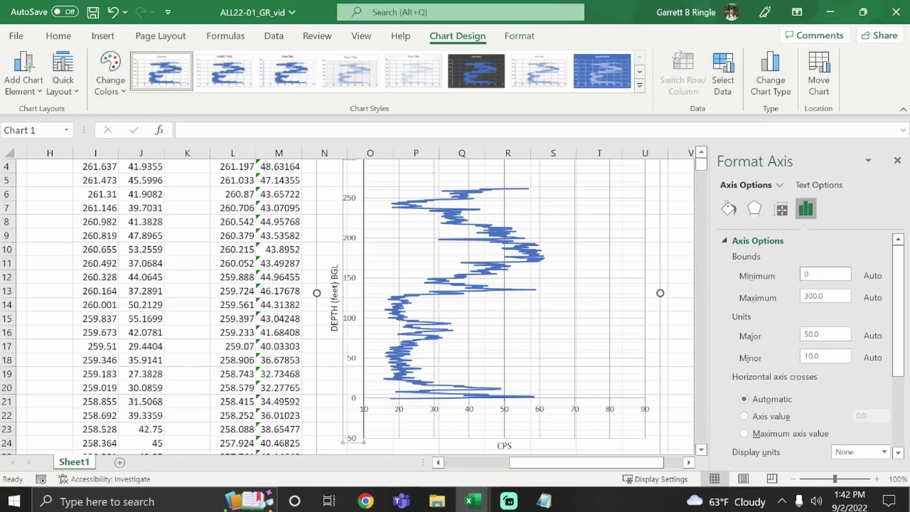
key("Tab")
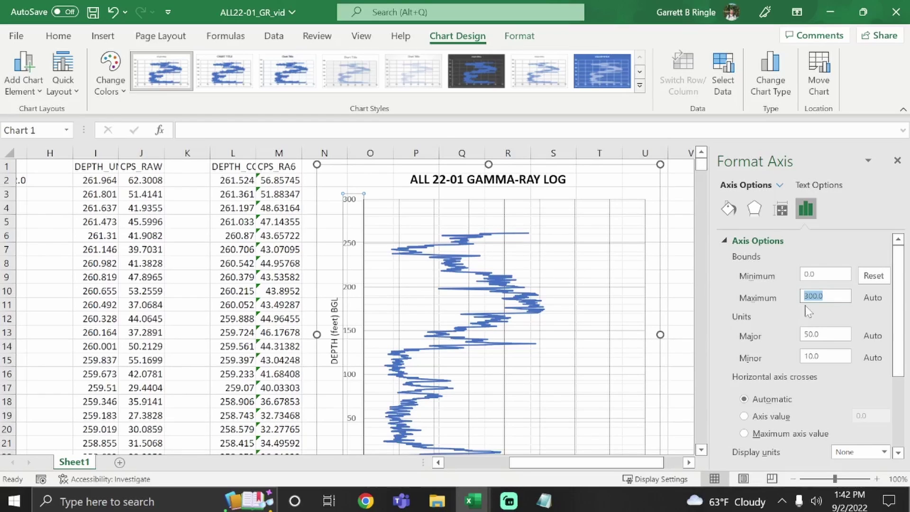
type("270")
key("Tab")
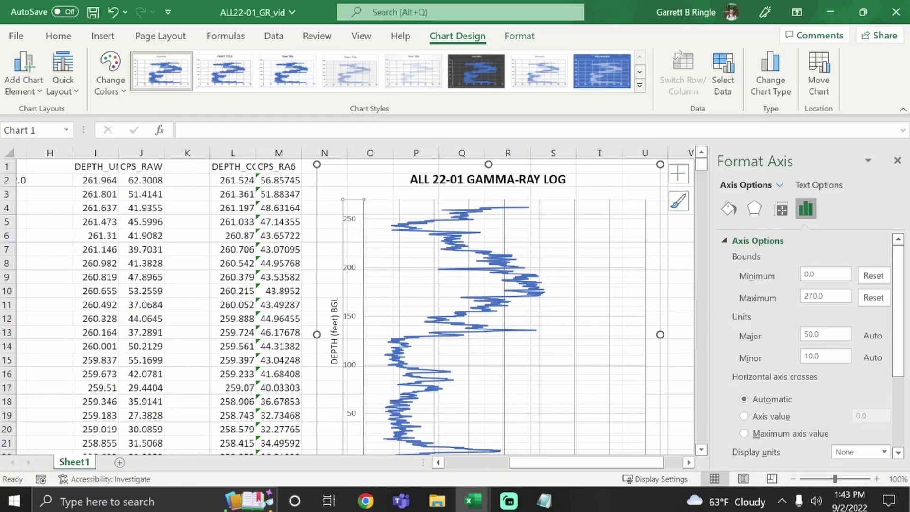
left_click(832, 335)
double_click(832, 336)
type("10")
key("Return")
key("shift+Home")
type("5")
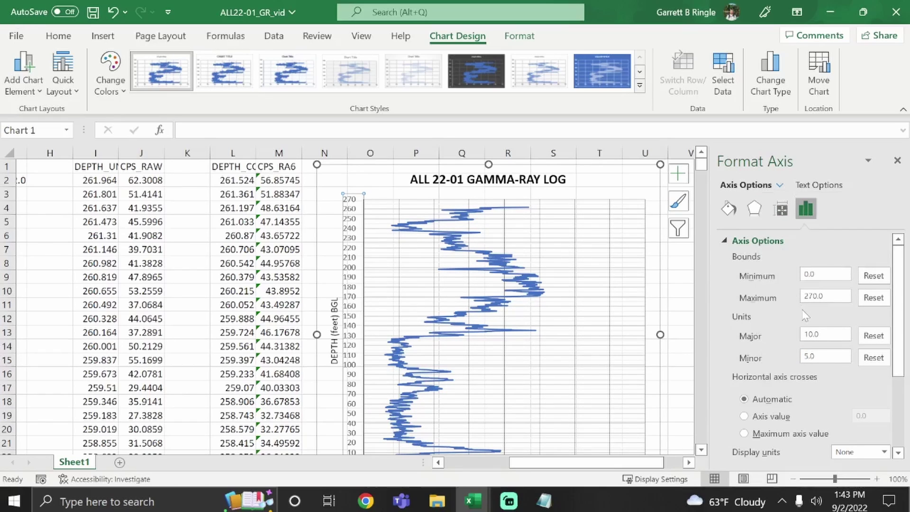
key("Return")
scroll(803, 328, "down", 1)
scroll(804, 327, "down", 1)
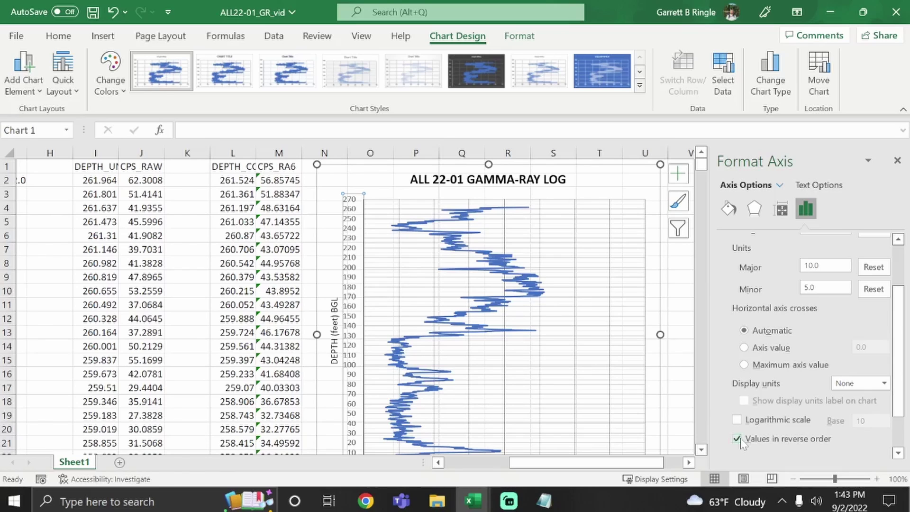
scroll(517, 290, "down", 2)
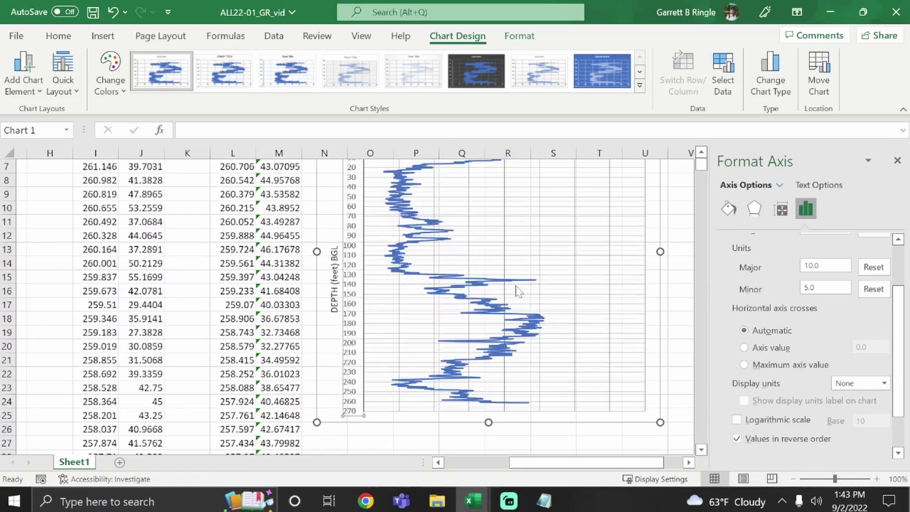
scroll(501, 356, "up", 1)
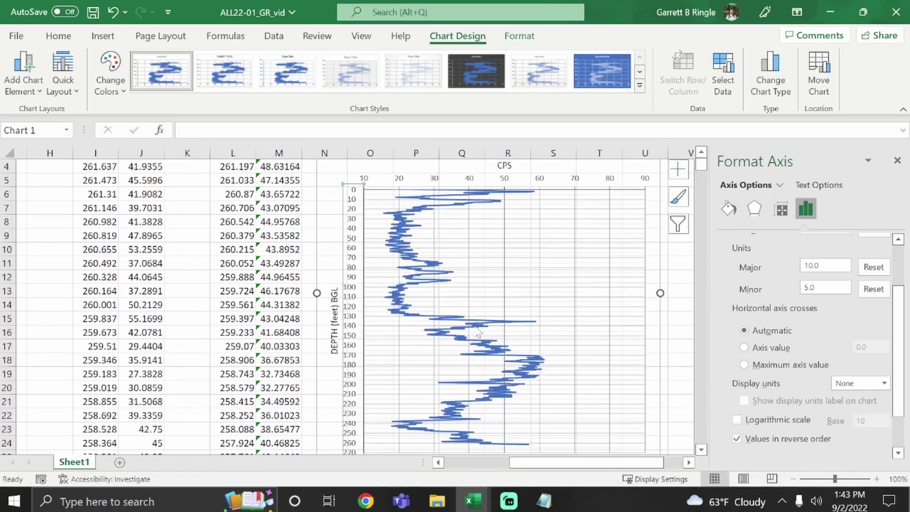
scroll(501, 355, "up", 1)
Make the Vertical (Value) Axis Major Gridlines solid black at 0.25 pt width
left_click(654, 235)
left_click(785, 185)
left_click(861, 325)
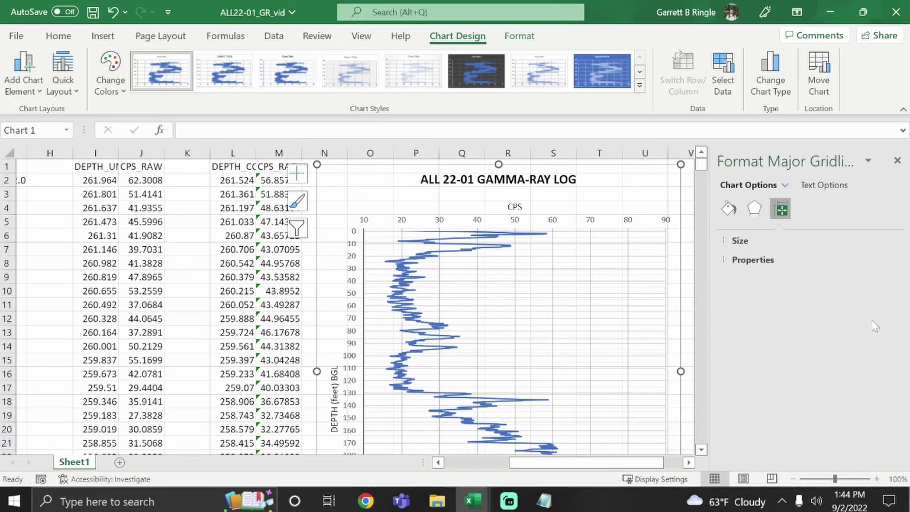
left_click(753, 208)
left_click(729, 208)
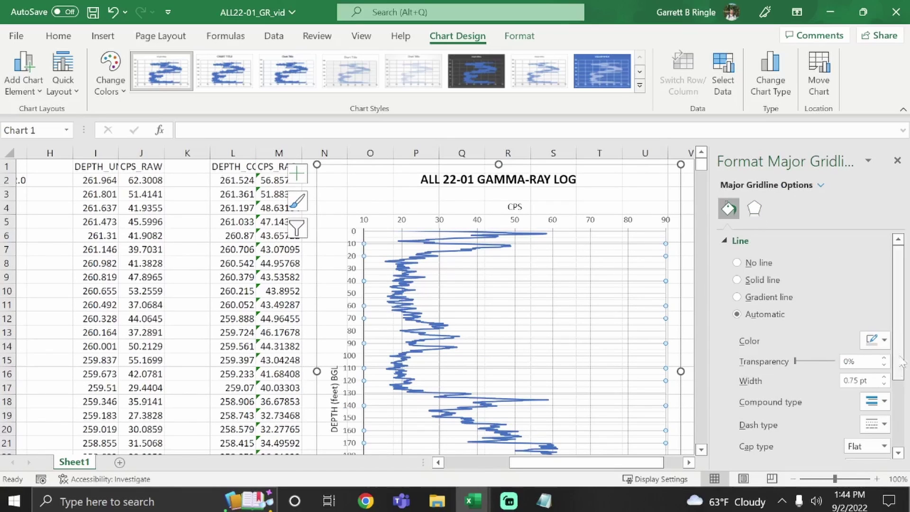
scroll(857, 343, "down", 1)
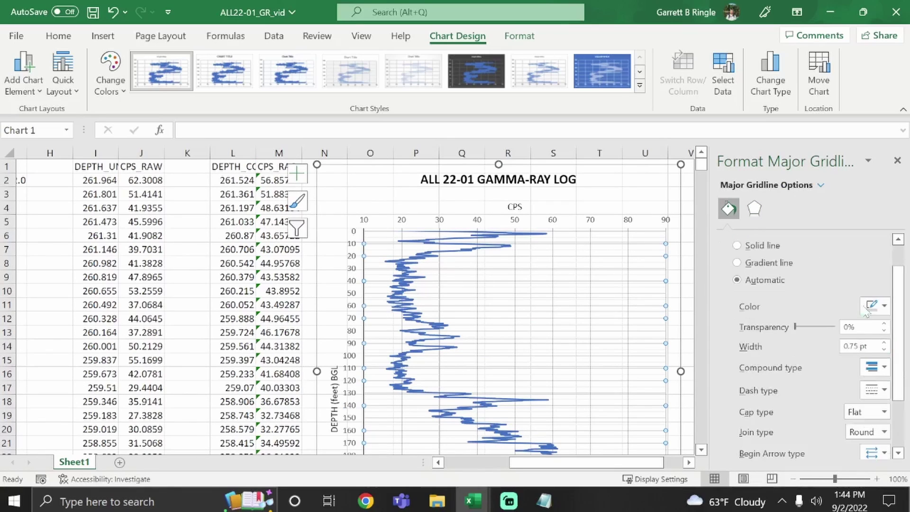
left_click(869, 308)
left_click(805, 343)
left_click_drag(856, 346, 845, 346)
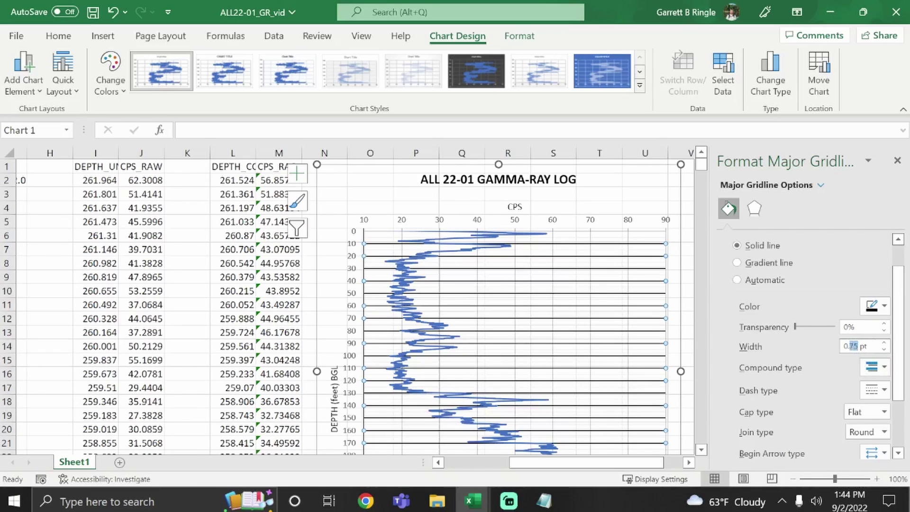
type("25")
key("Return")
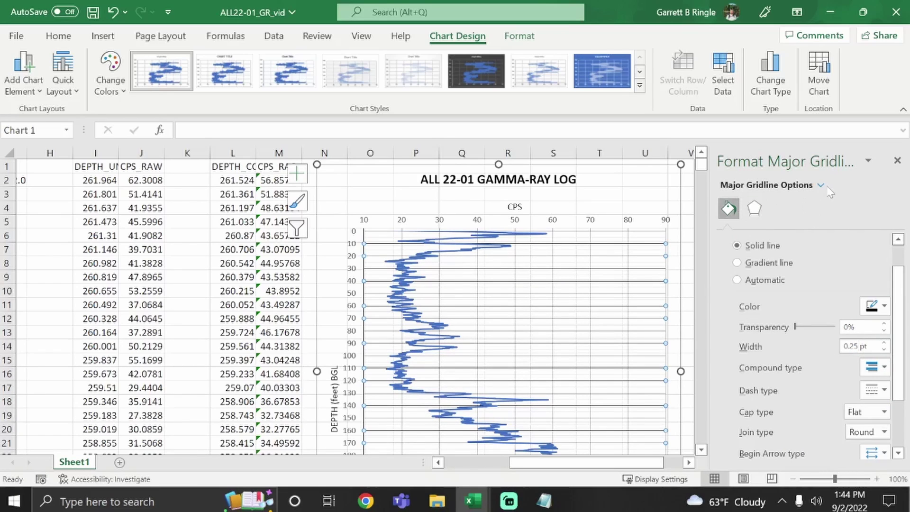
left_click(822, 186)
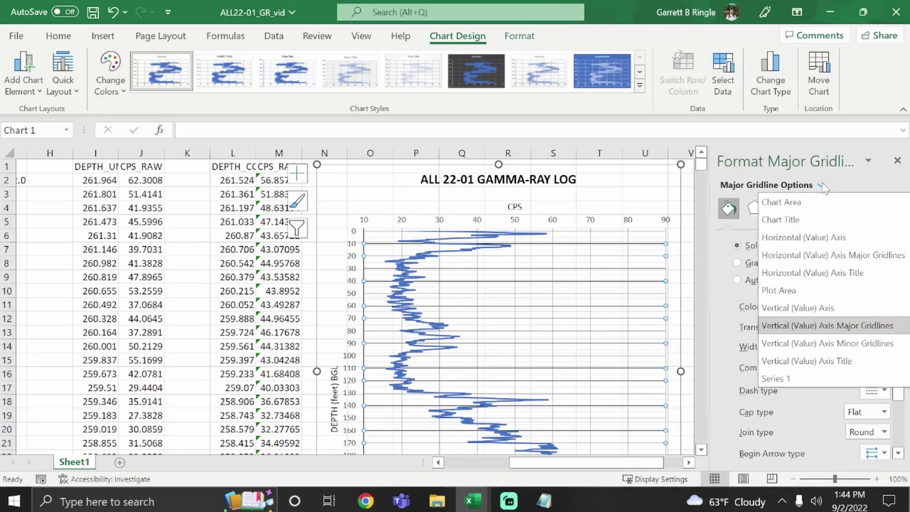
Color the depth axis minor gridlines White, Background 1, Darker 25%, at 0.25 pt width
left_click(843, 343)
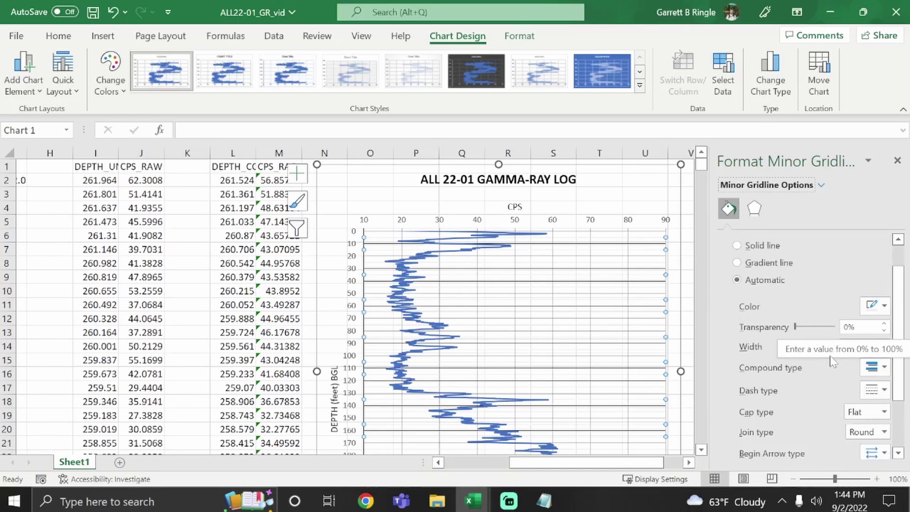
left_click(876, 306)
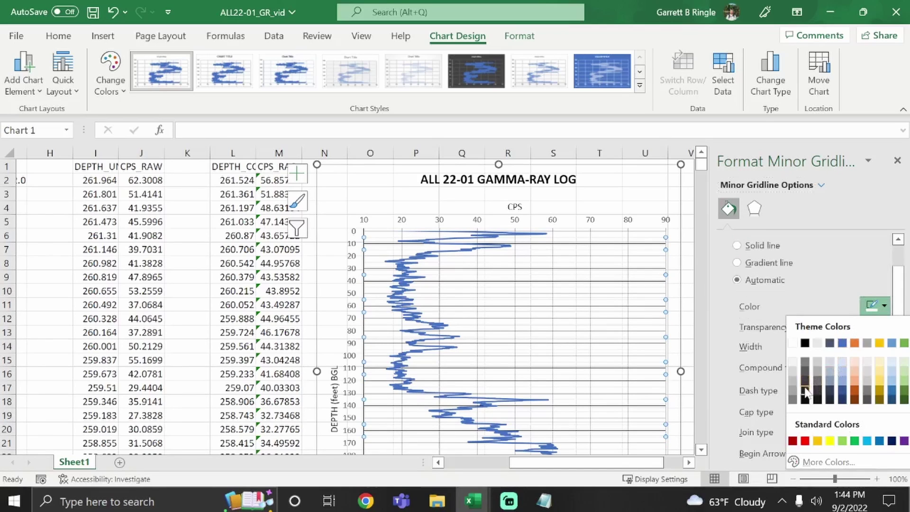
left_click(796, 402)
left_click(860, 311)
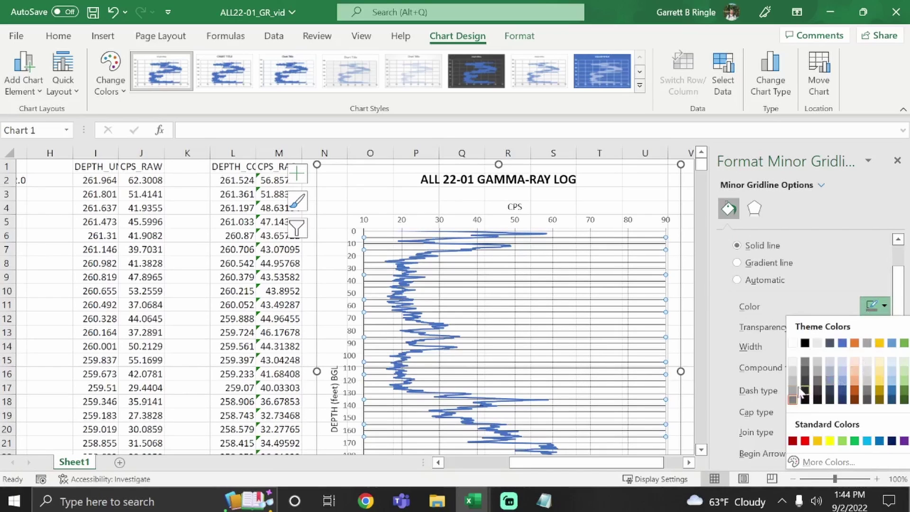
left_click(796, 387)
left_click(872, 311)
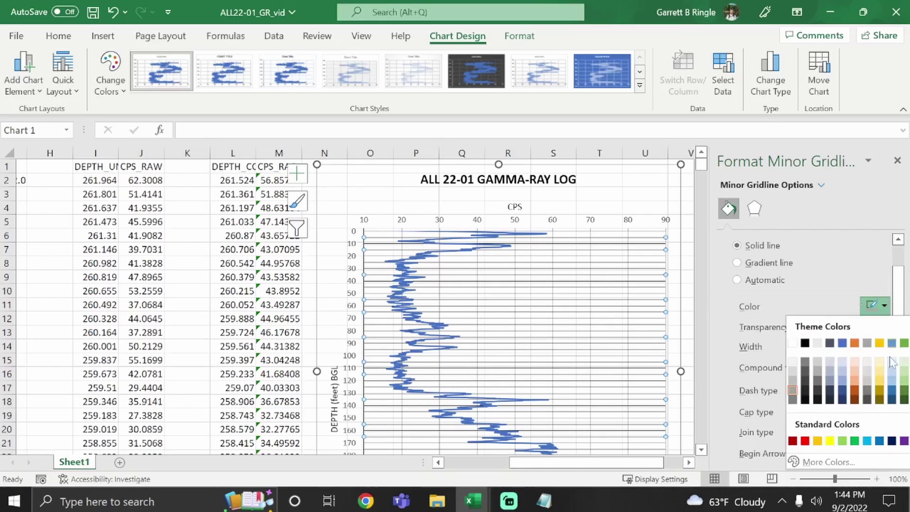
left_click(796, 386)
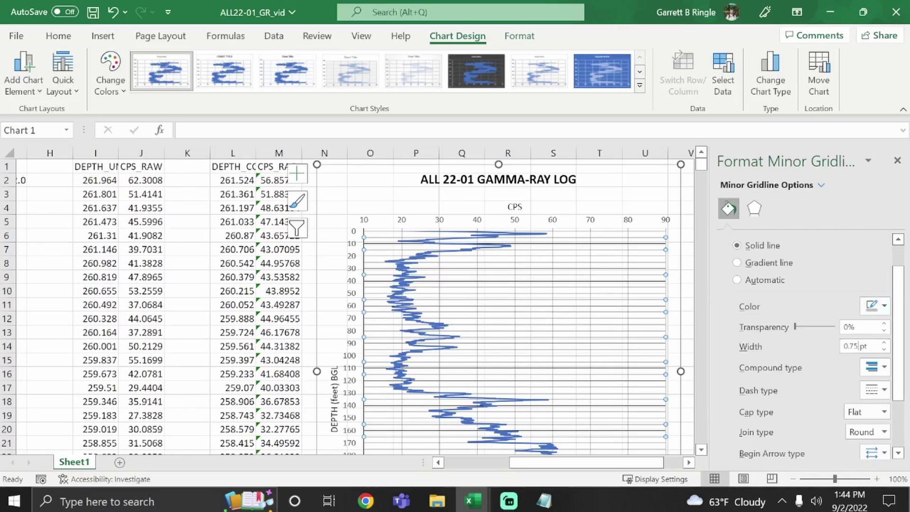
type("25")
key("Return")
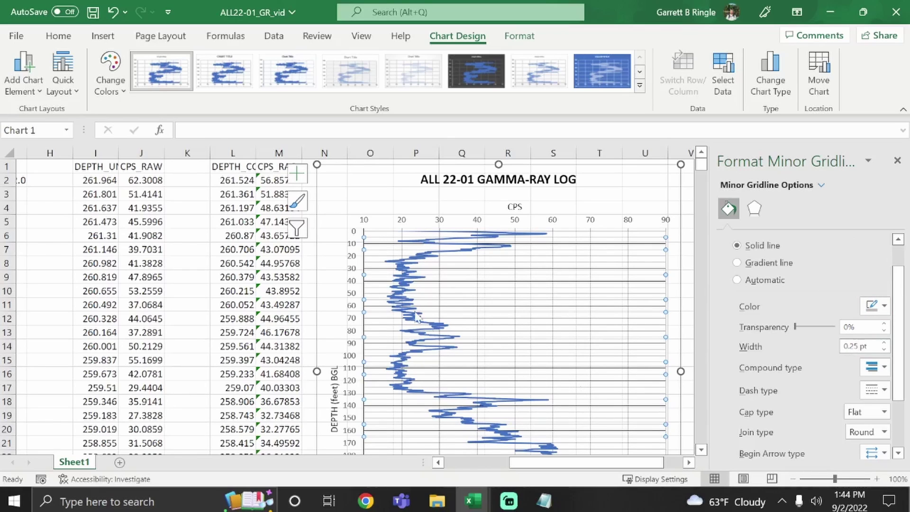
left_click(416, 273)
Recolour the gamma-ray trace with the custom navy colour RGB 0, 0, 128
left_click(885, 327)
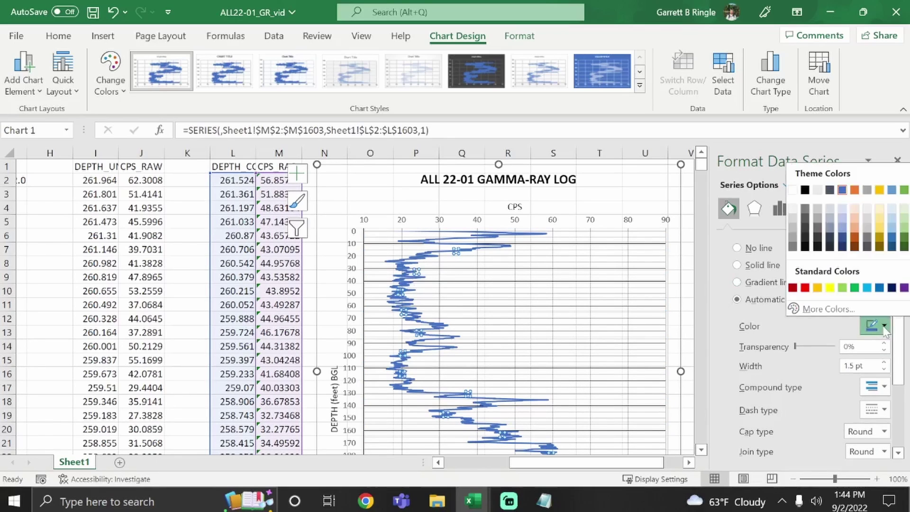
left_click(829, 311)
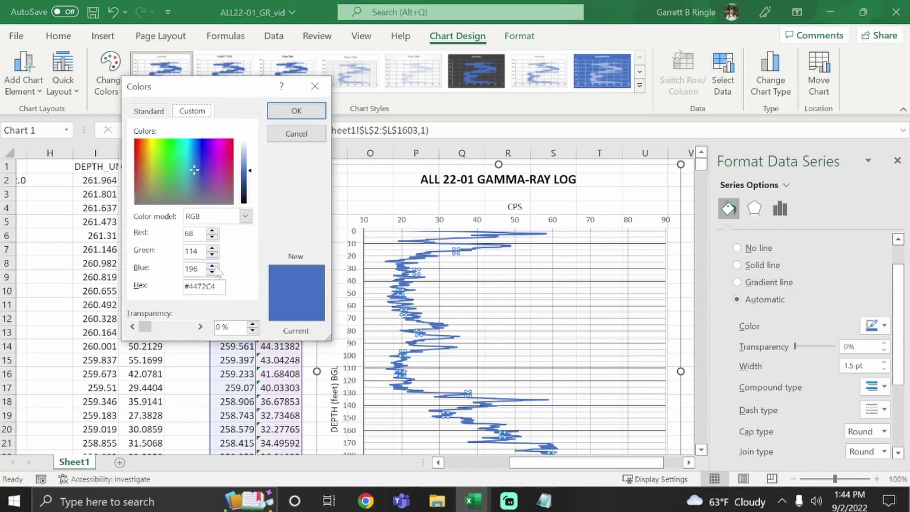
type("0")
key("Tab")
type("0")
key("Tab")
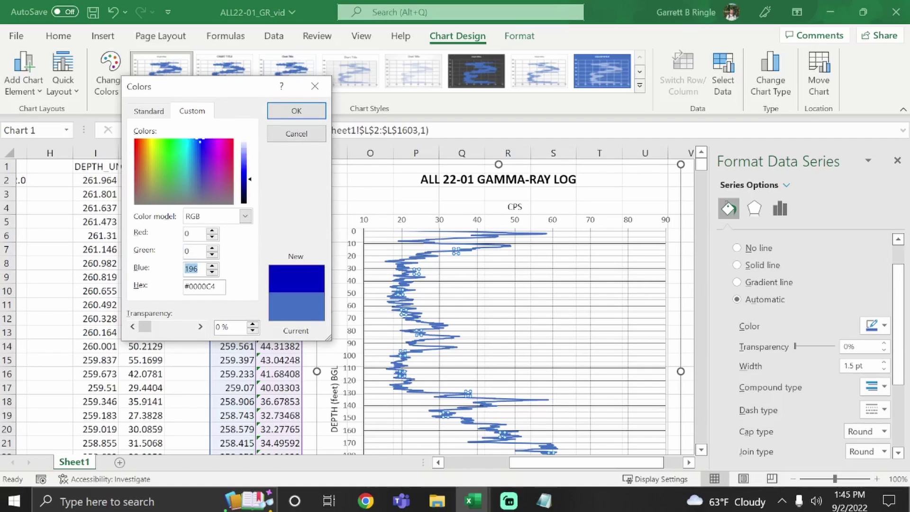
type("128")
left_click(296, 111)
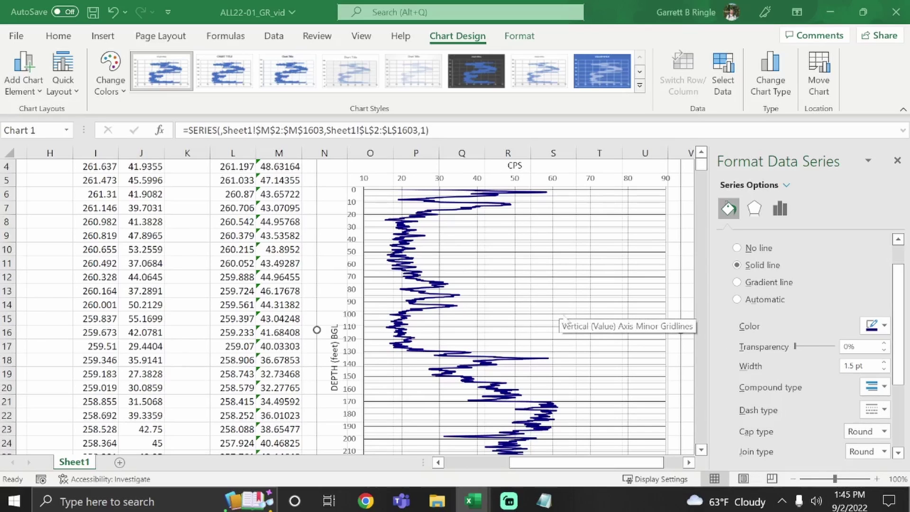
Make the CPS axis label text black
left_click(442, 283)
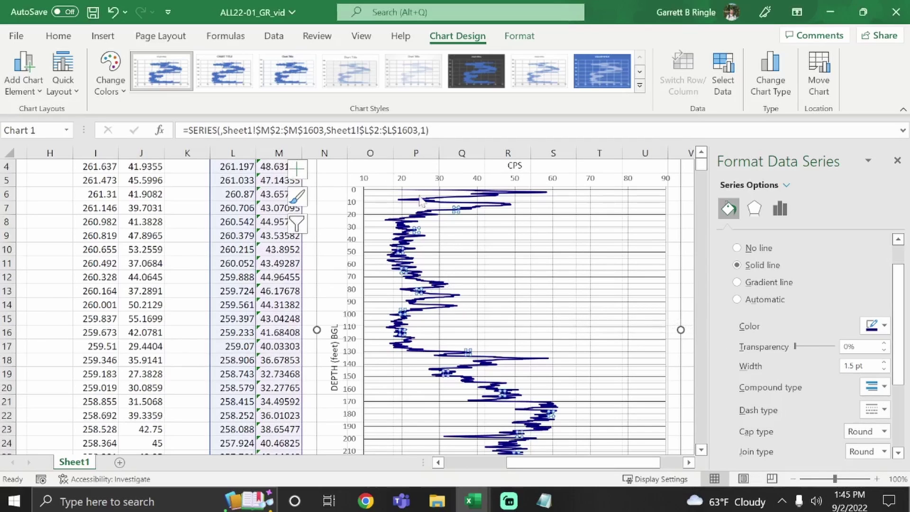
left_click(403, 183)
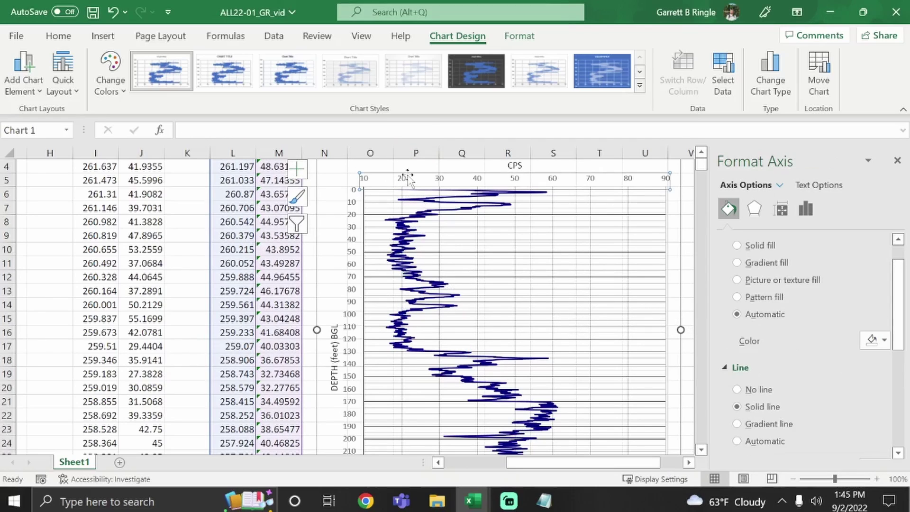
left_click(818, 186)
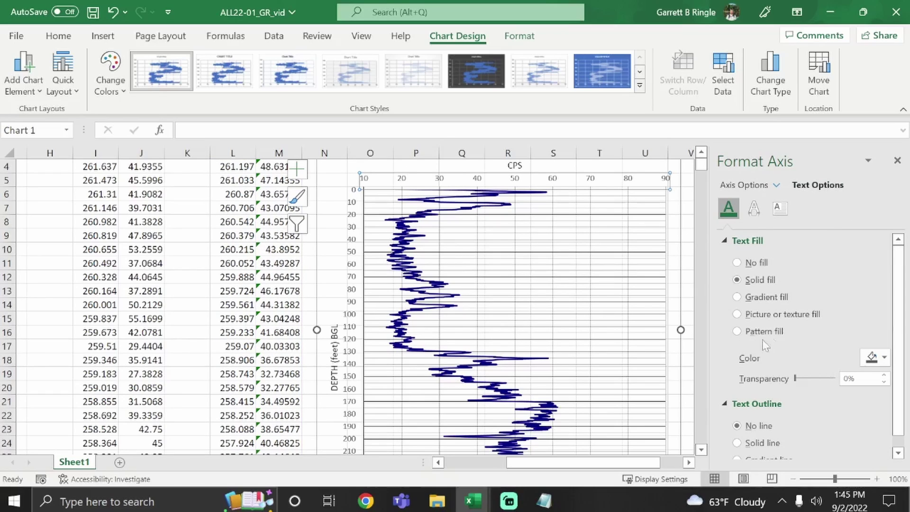
left_click(883, 359)
left_click(807, 187)
Make the depth axis label text black as well
left_click(356, 337)
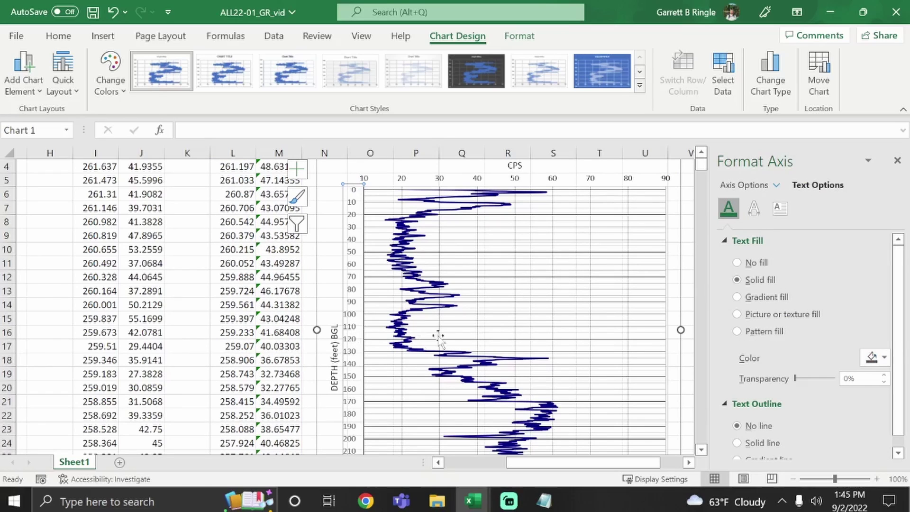
left_click(884, 360)
left_click(808, 183)
Paste the gamma-ray chart onto a new blank Sheet2 and begin inserting a text box
left_click(120, 463)
key("ctrl+v")
left_click(470, 248)
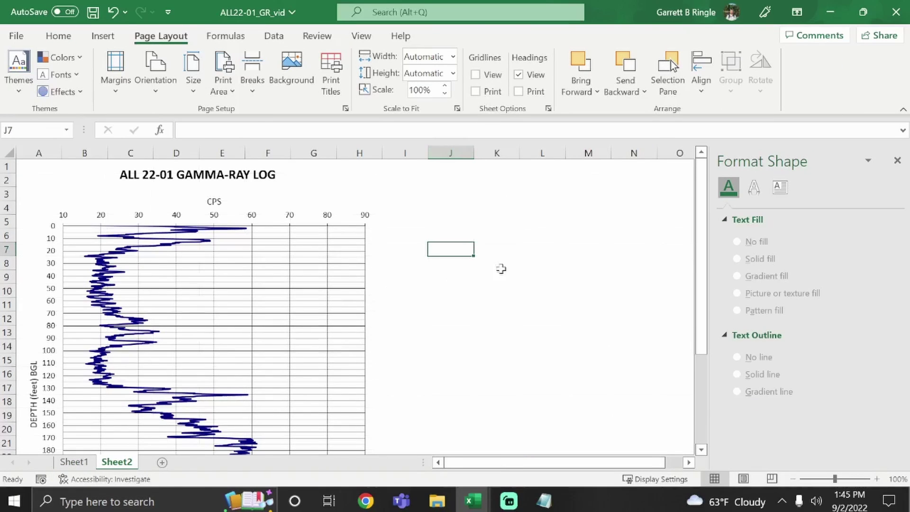
scroll(483, 268, "down", 1)
left_click(103, 36)
left_click(797, 78)
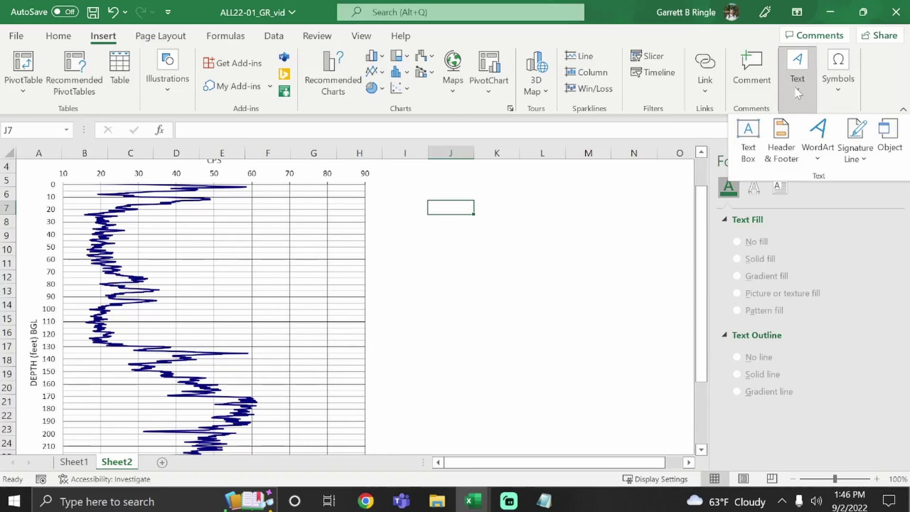
Draw a text box over the chart, enlarge it, and move it up and left
left_click(746, 136)
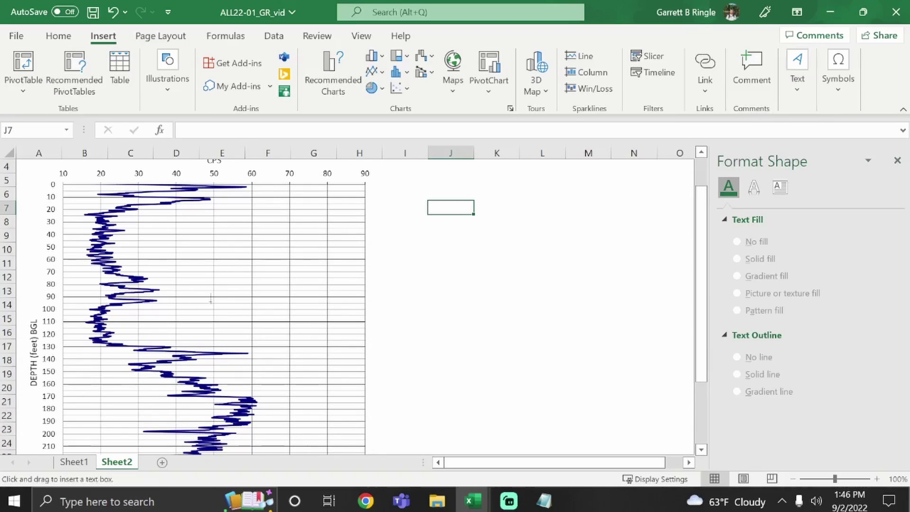
left_click(221, 253)
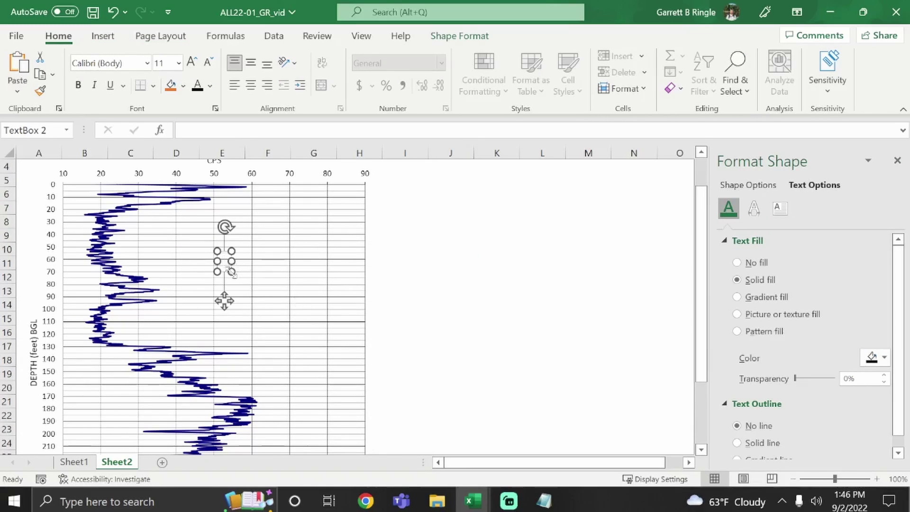
left_click_drag(232, 273, 340, 332)
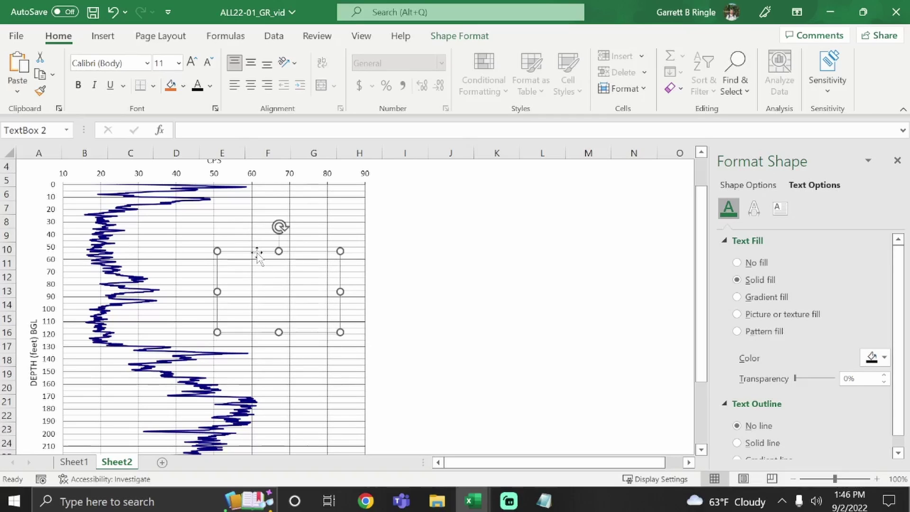
left_click_drag(259, 255, 243, 229)
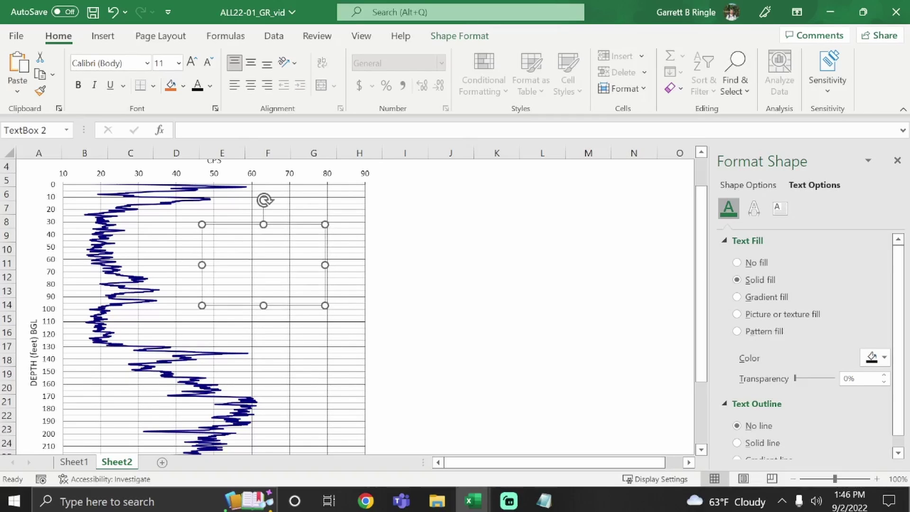
Give the text box a solid white fill and a solid 0.25 pt outline
left_click(749, 185)
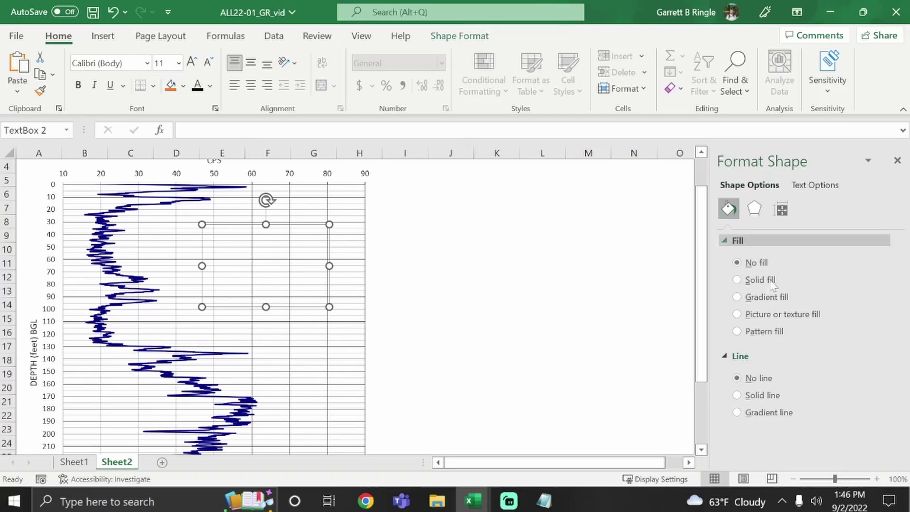
left_click(758, 279)
left_click(875, 358)
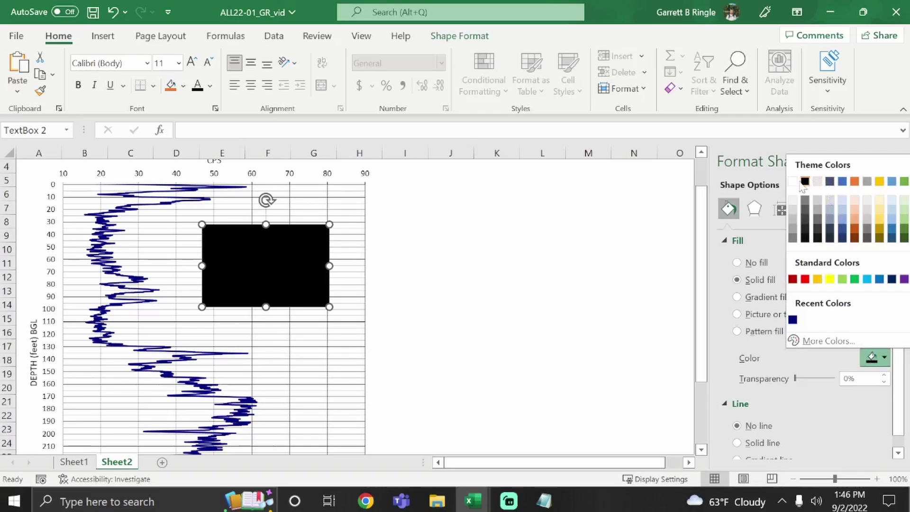
left_click(794, 182)
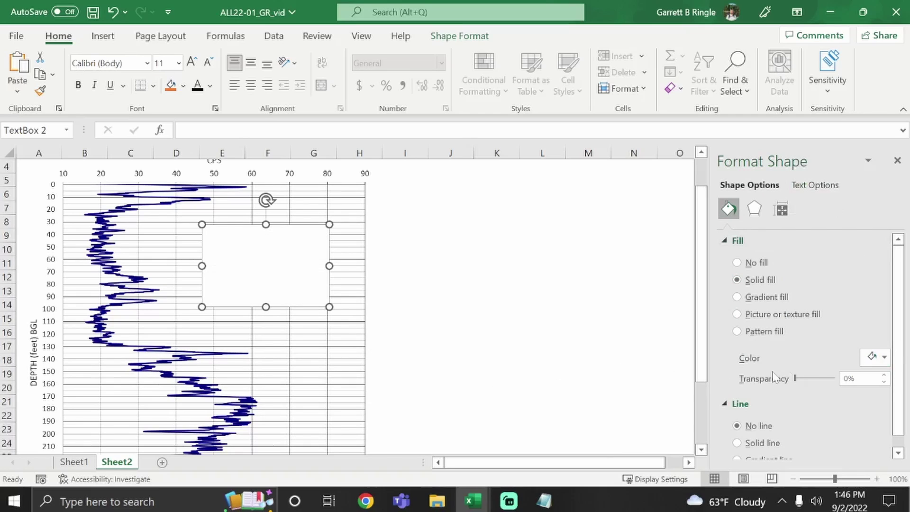
scroll(782, 377, "down", 1)
left_click(756, 428)
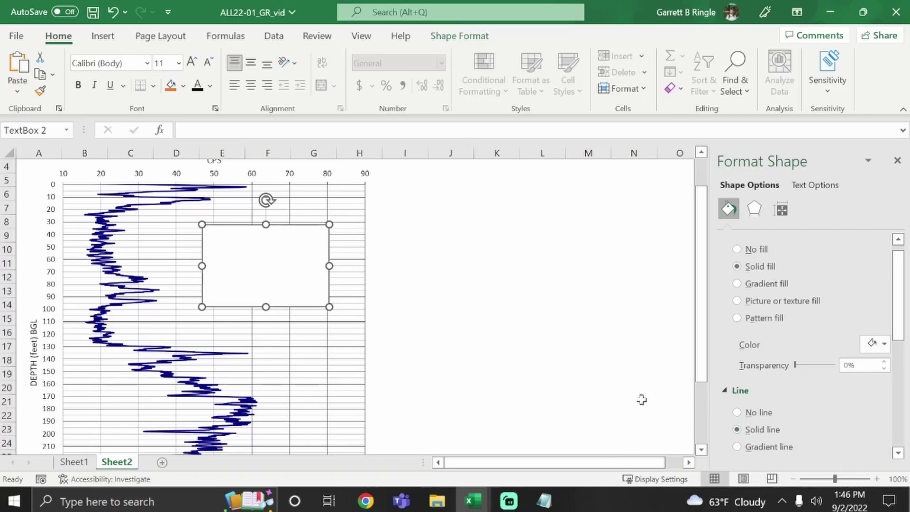
scroll(817, 400, "down", 3)
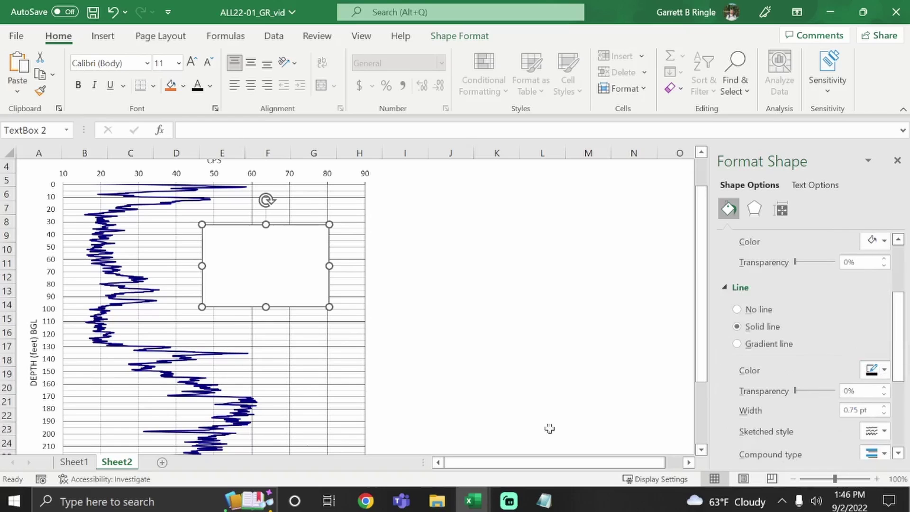
left_click(347, 320)
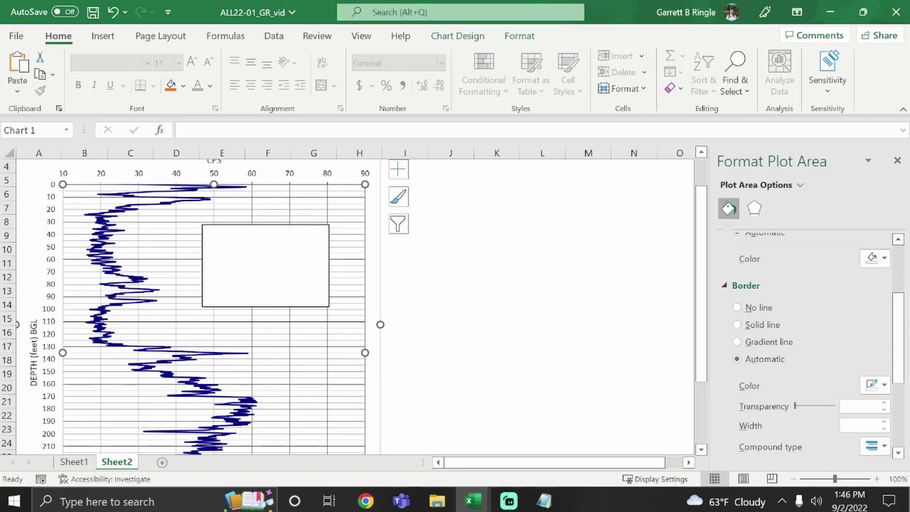
left_click(265, 305)
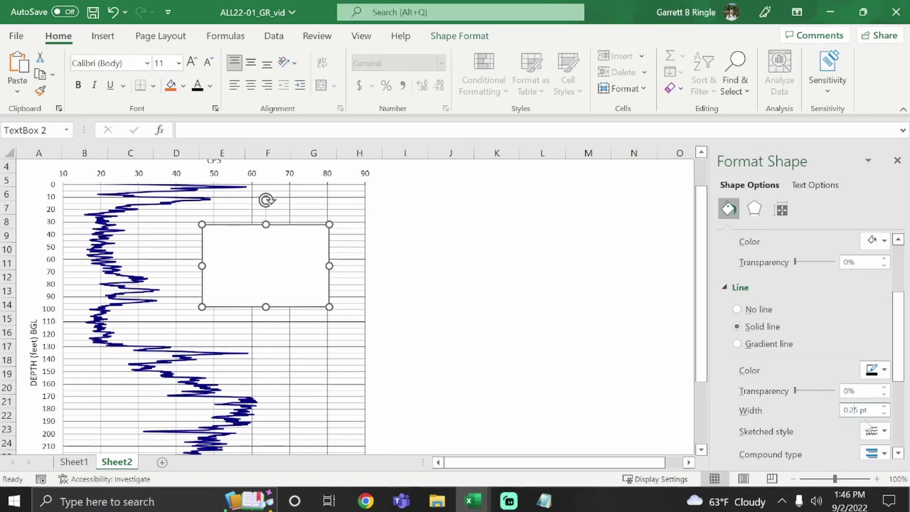
left_click(594, 307)
Enter the Michigan Geological Survey notes at 9 pt and stretch the box to show all lines
left_click(265, 267)
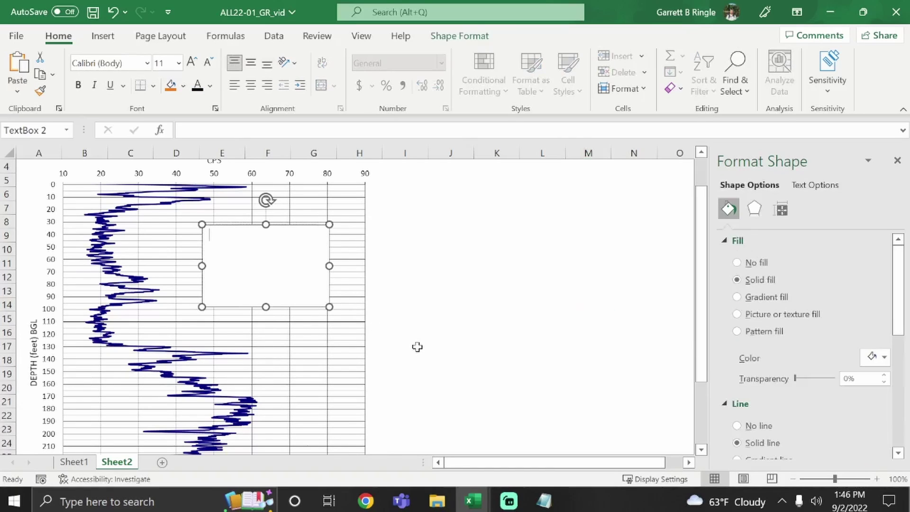
scroll(418, 346, "up", 1)
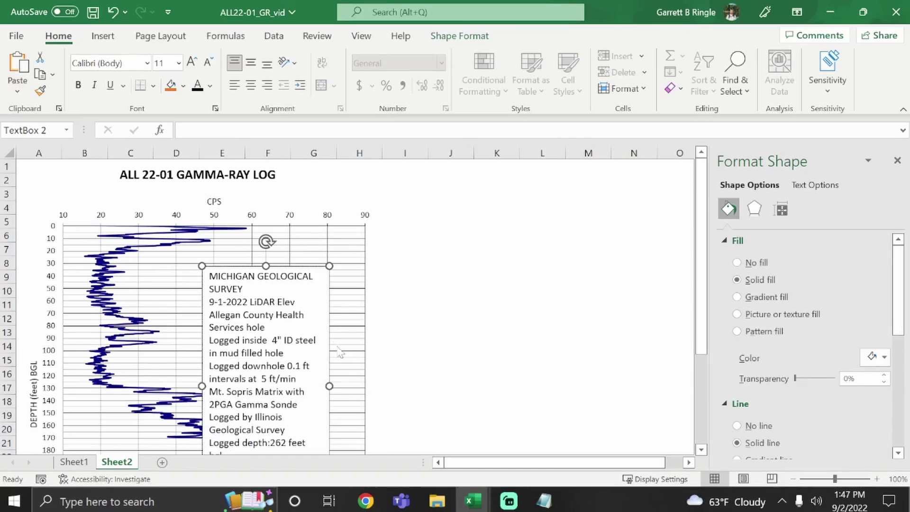
scroll(213, 306, "down", 2)
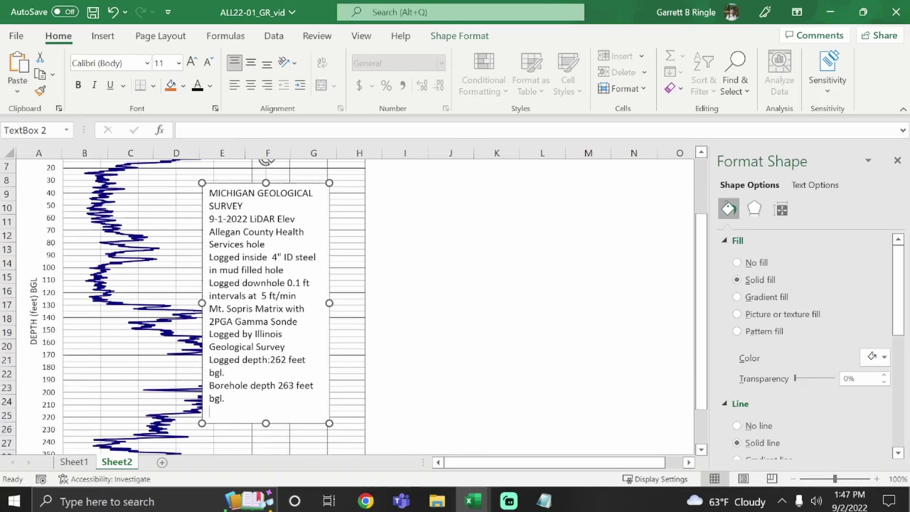
left_click_drag(268, 420, 188, 198)
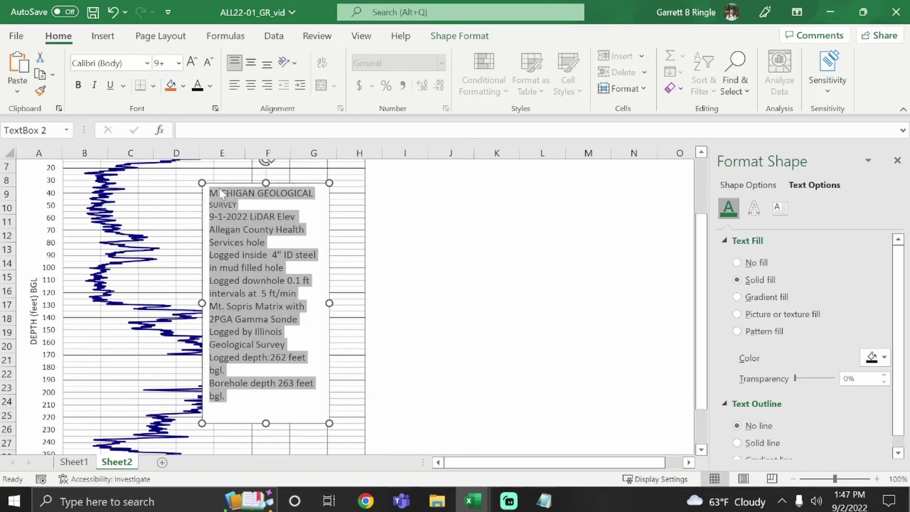
key("ctrl+shift+less")
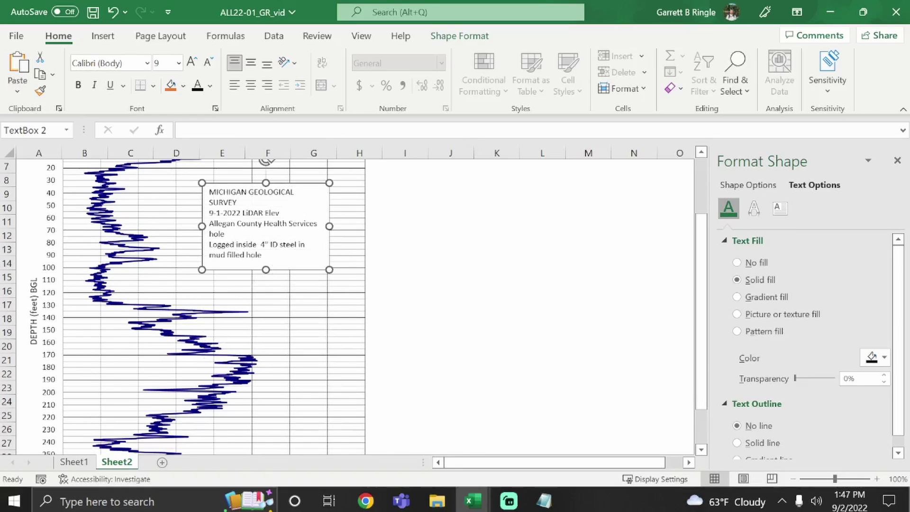
left_click_drag(202, 226, 176, 226)
left_click_drag(253, 270, 249, 294)
scroll(253, 293, "up", 3)
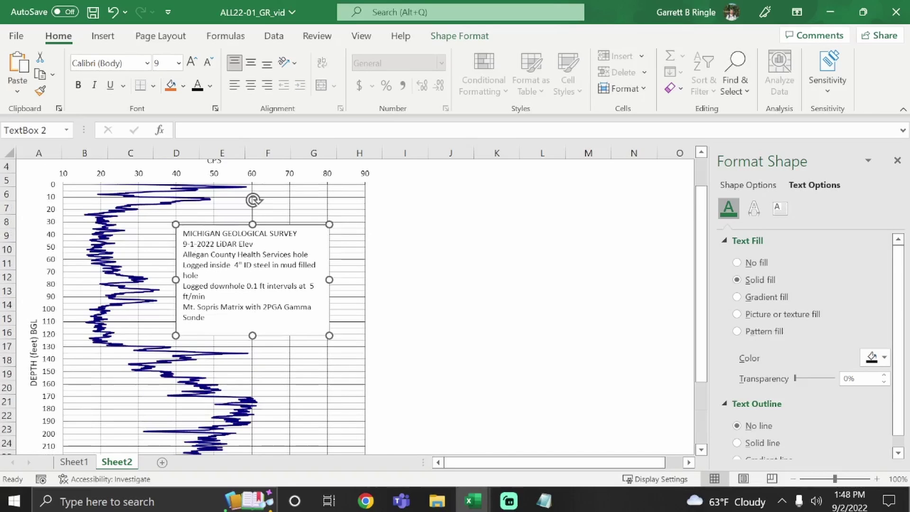
left_click_drag(251, 214, 253, 183)
type("8")
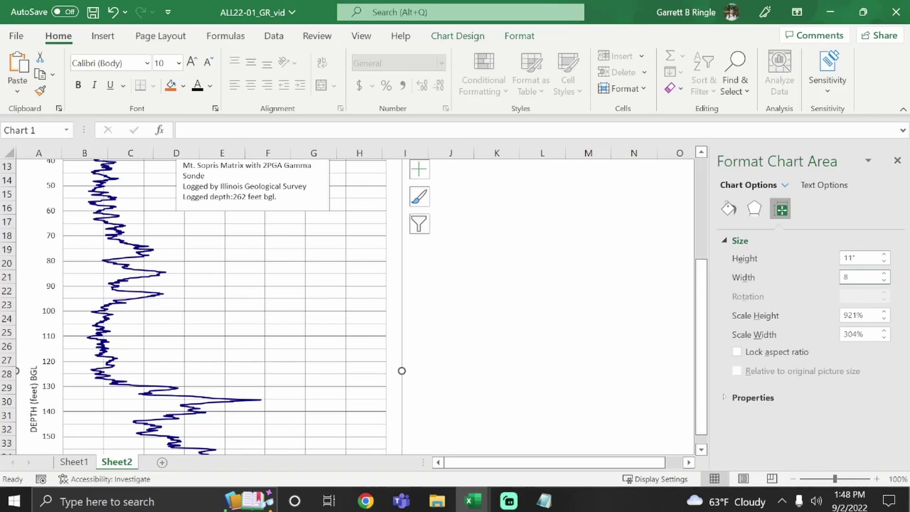
Set the chart width to 8 inches, then resize the notes box and shift it left and down
key("Return")
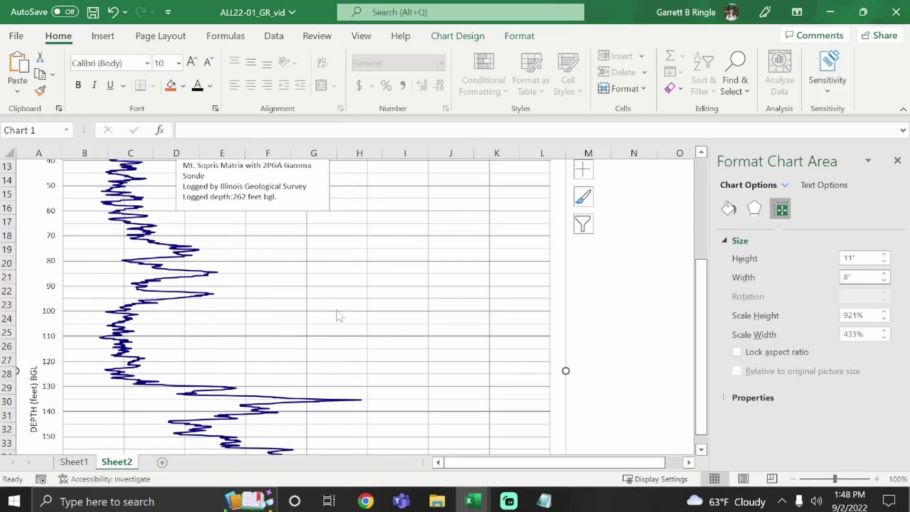
scroll(344, 304, "up", 4)
left_click(294, 248)
mouse_move(295, 249)
left_mouse_down()
mouse_move(464, 292)
mouse_move(533, 296)
left_mouse_up()
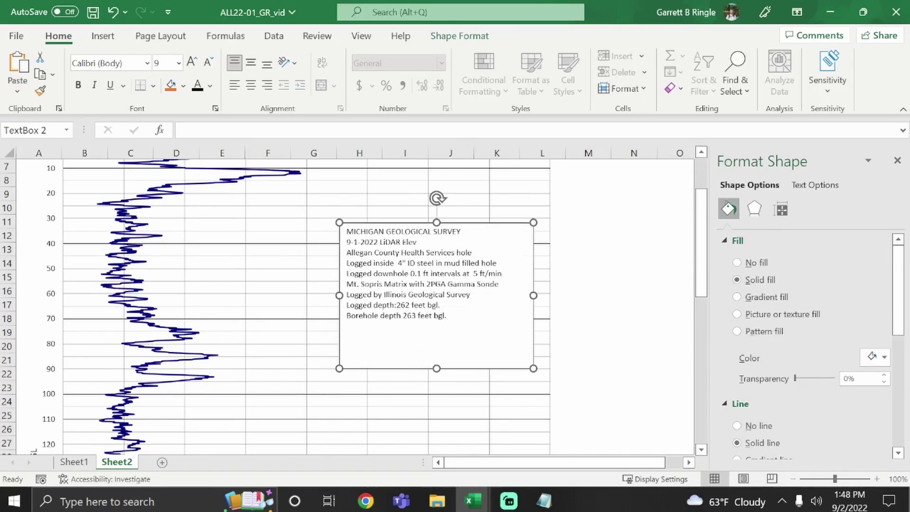
left_click_drag(437, 369, 437, 330)
left_click_drag(478, 226, 432, 246)
scroll(467, 337, "down", 1, "ctrl")
scroll(467, 337, "down", 2, "ctrl")
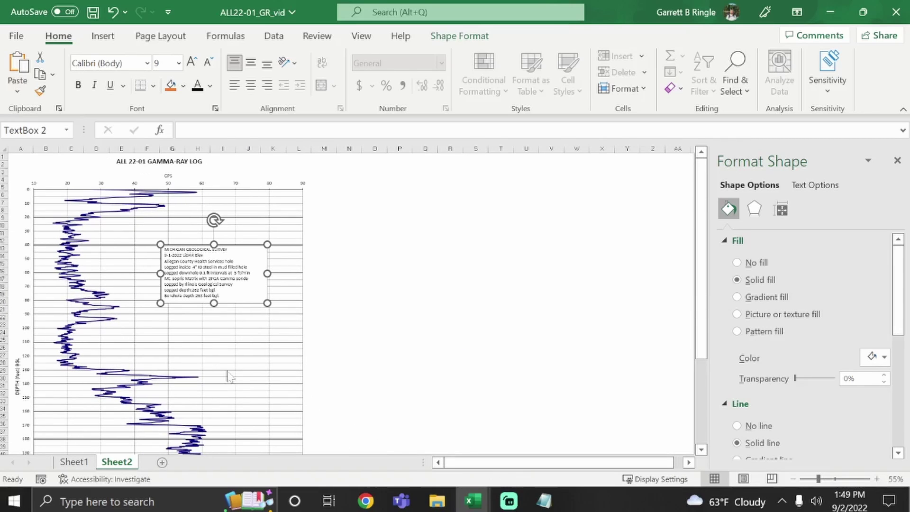
scroll(238, 375, "down", 5)
scroll(237, 375, "down", 4)
scroll(247, 367, "up", 6)
scroll(496, 333, "up", 2, "ctrl")
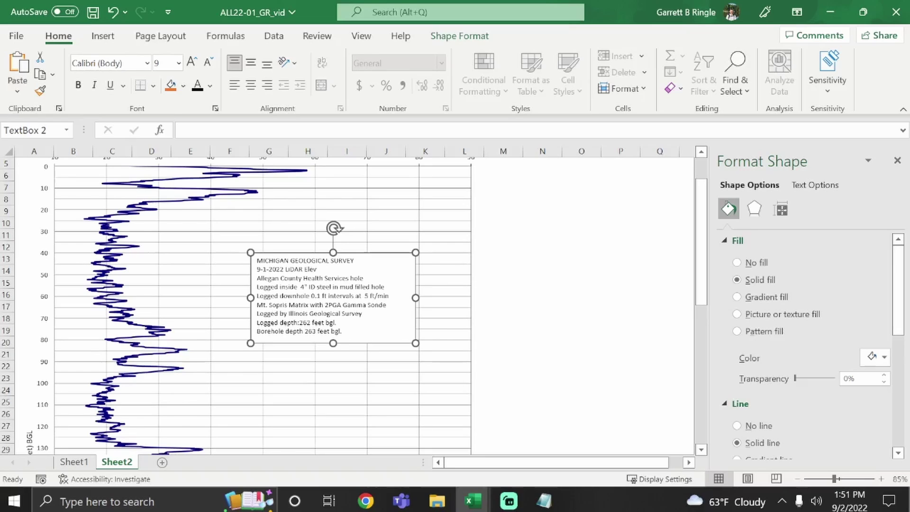
Preview Sheet2 on letter-size paper using Fit Sheet on One Page scaling
left_click(17, 43)
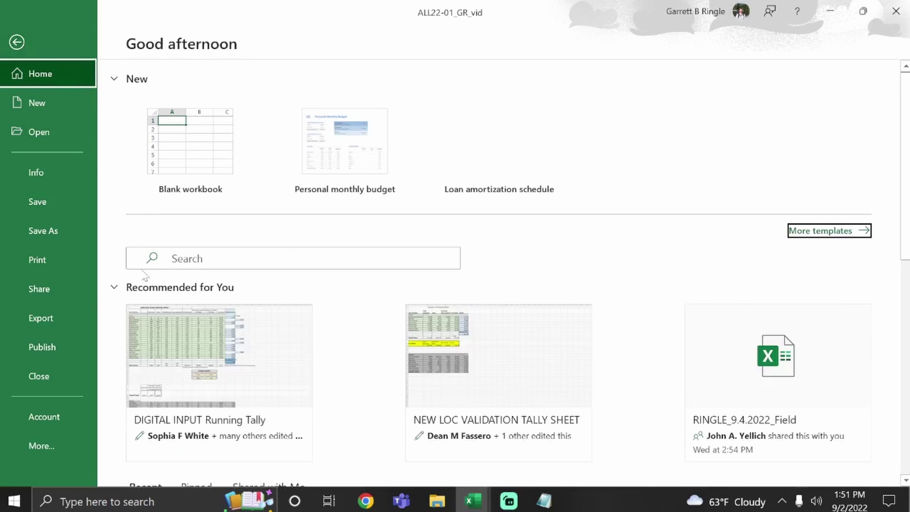
left_click(59, 261)
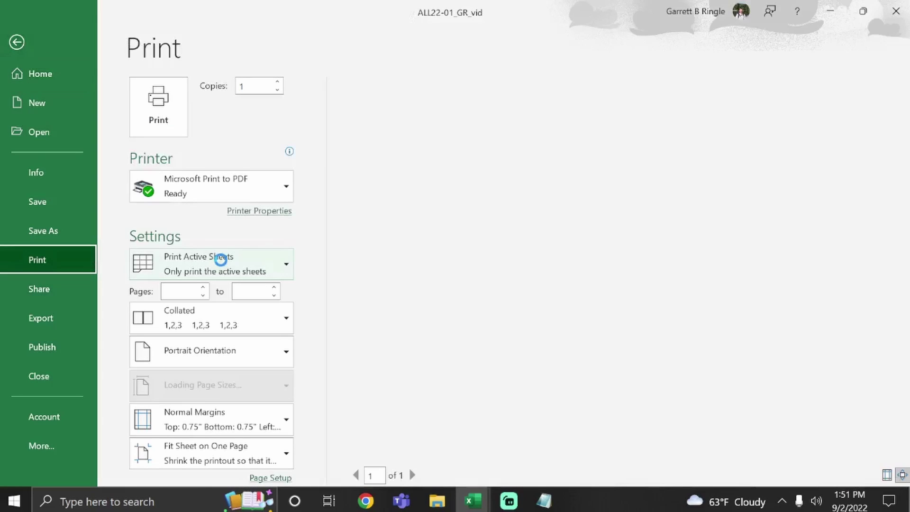
left_click(287, 458)
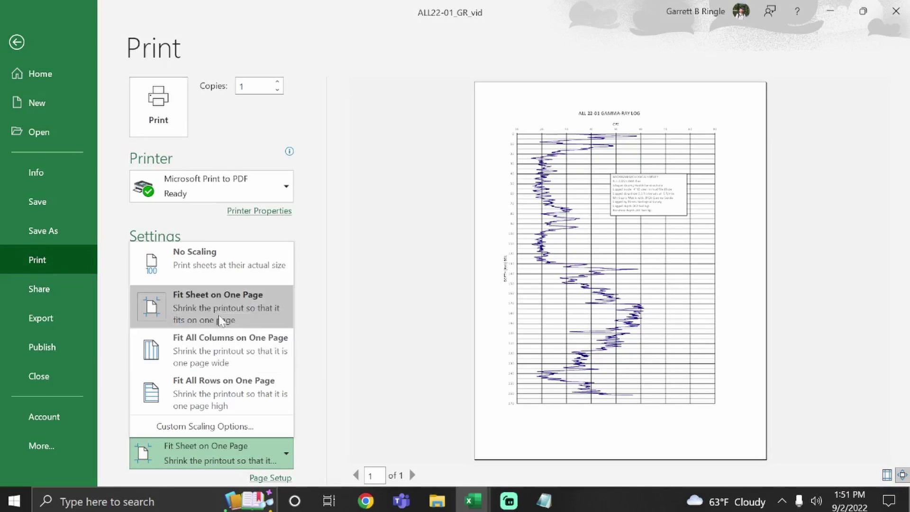
left_click(221, 312)
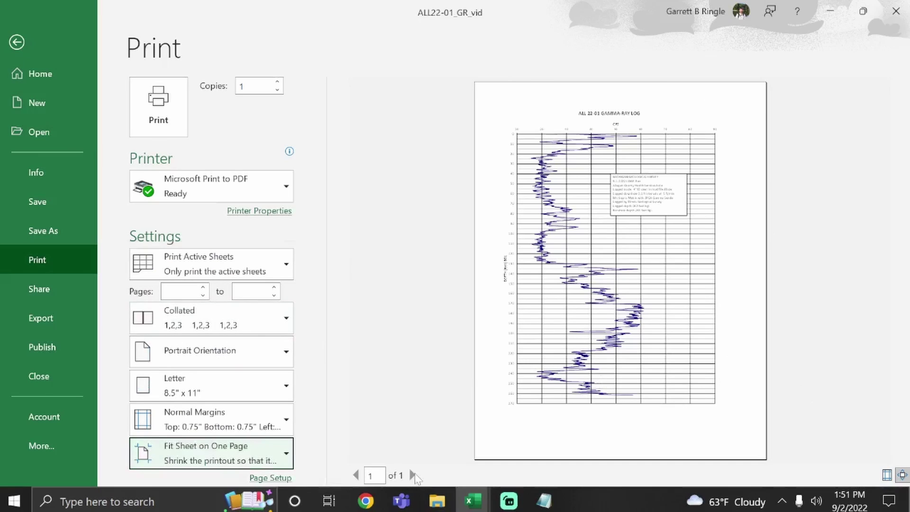